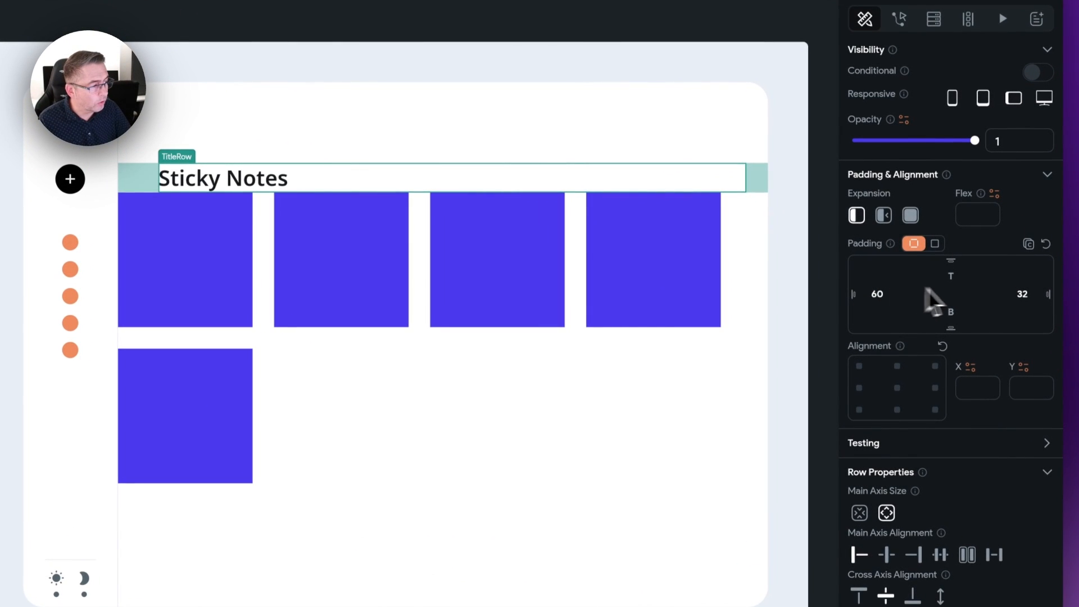
- Set the TitleRow's right padding to 60 and the NotesColumn's left and right padding to 60
click(1029, 293)
text(60)
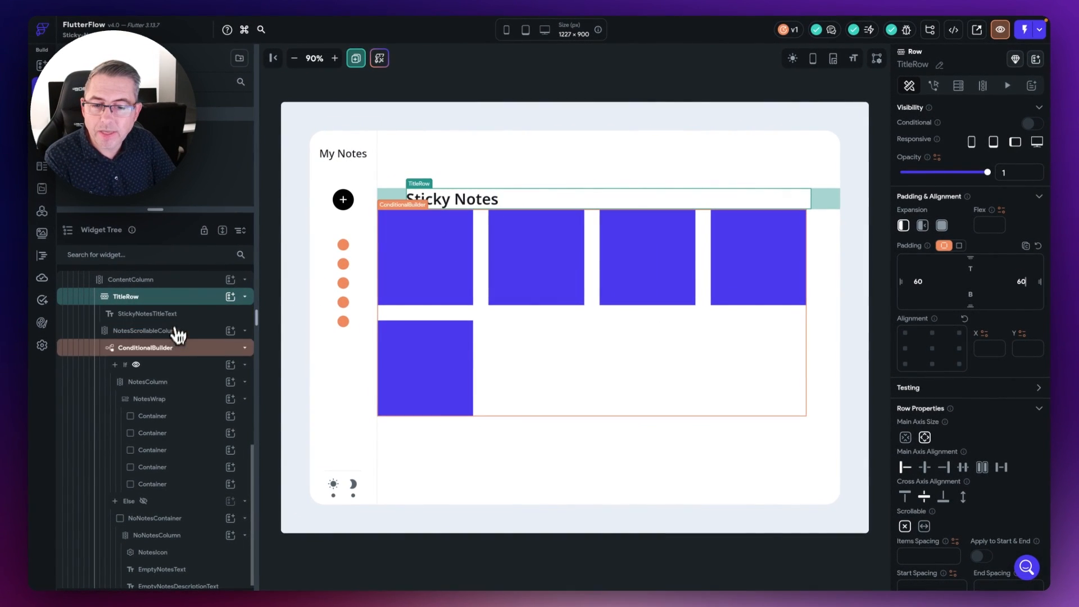
click(155, 386)
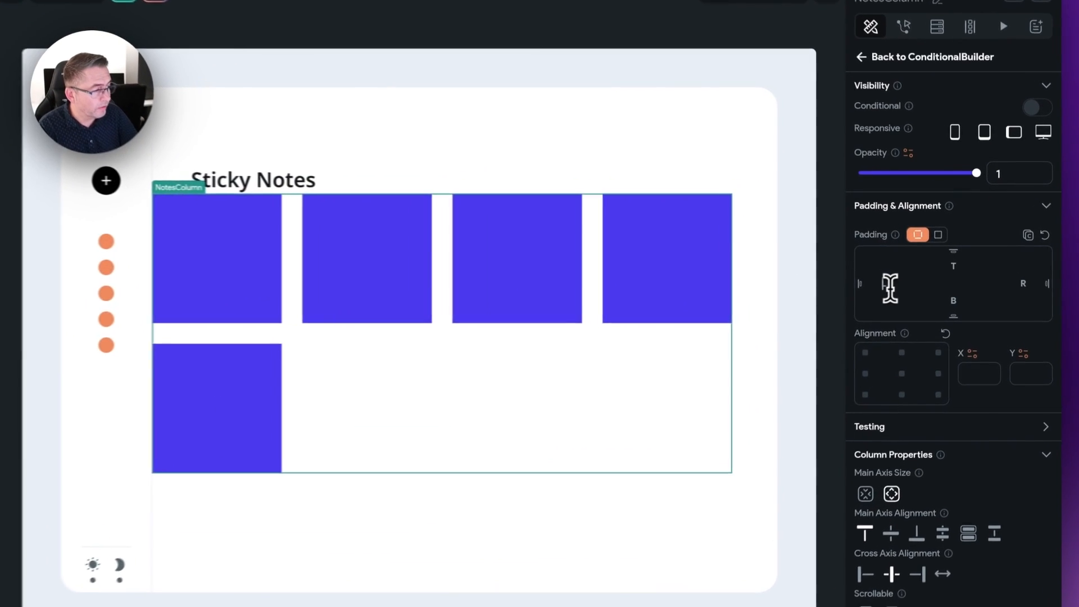
click(889, 285)
text(60)
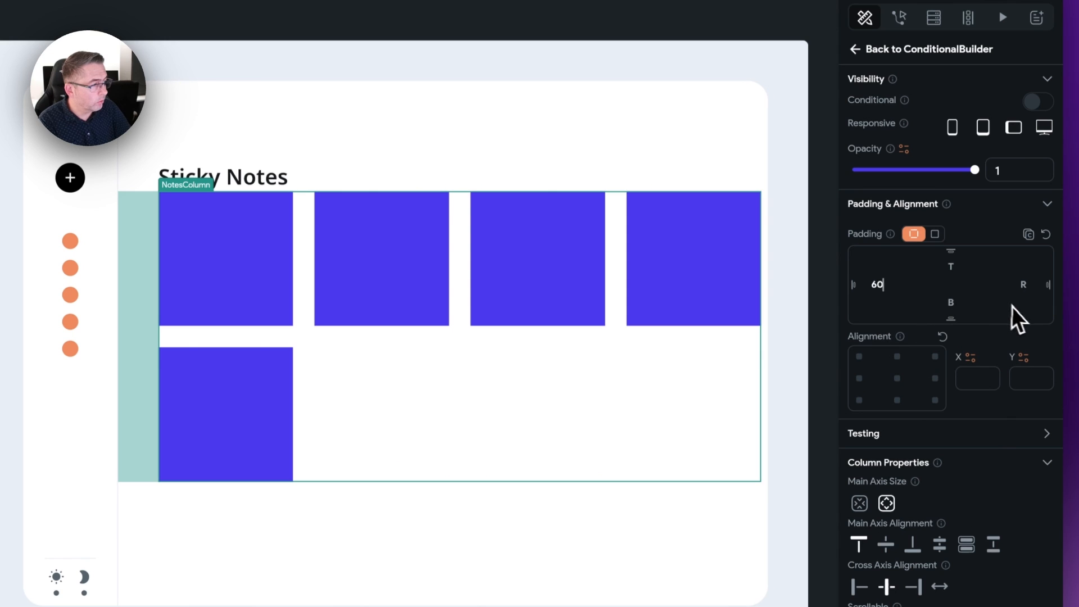
click(1023, 291)
text(60)
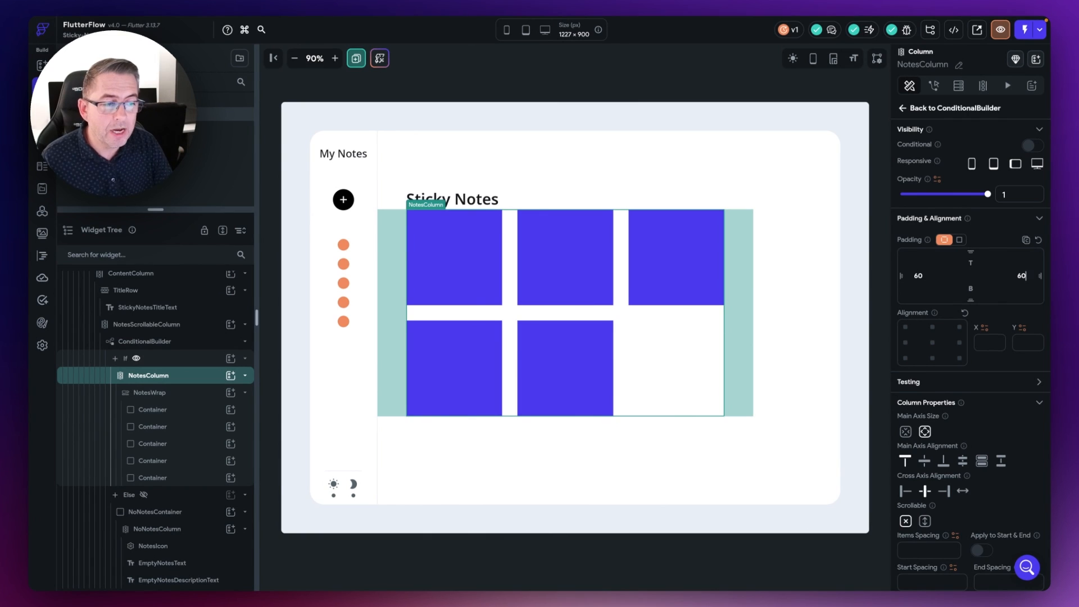
click(138, 332)
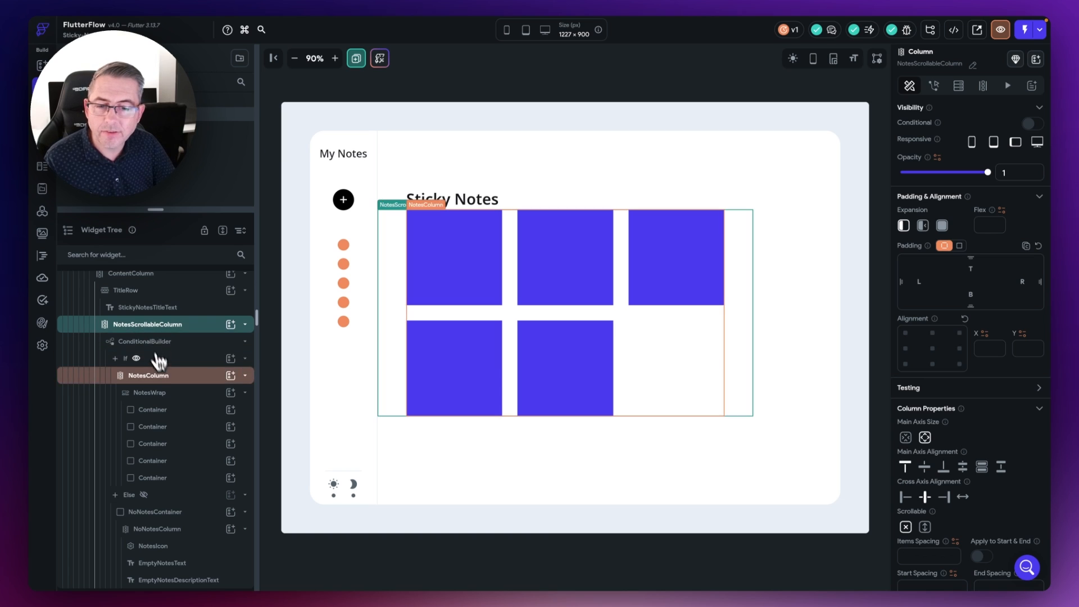
click(149, 376)
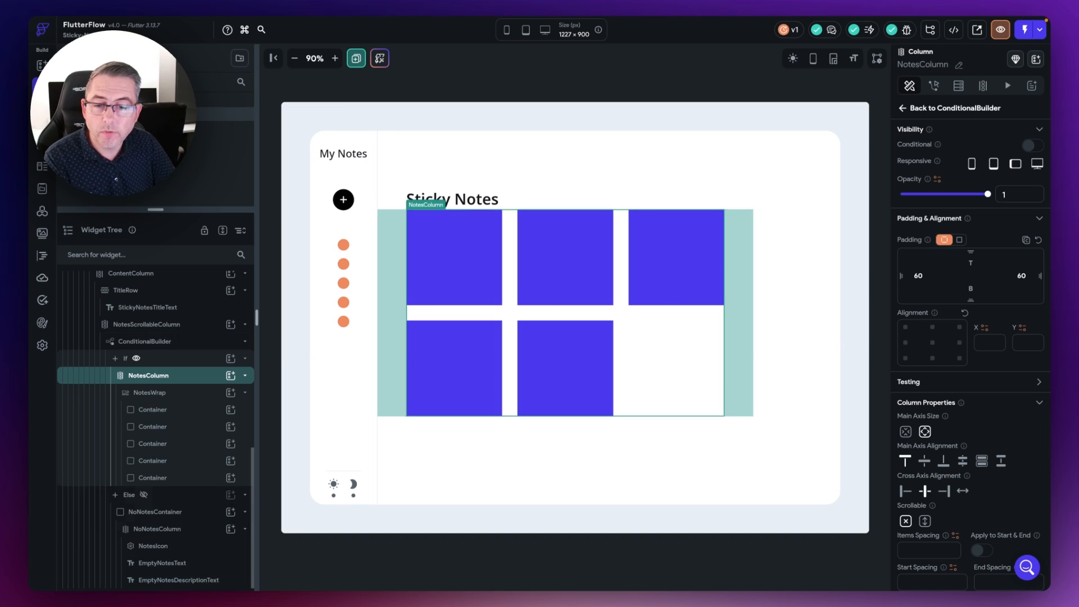
click(139, 330)
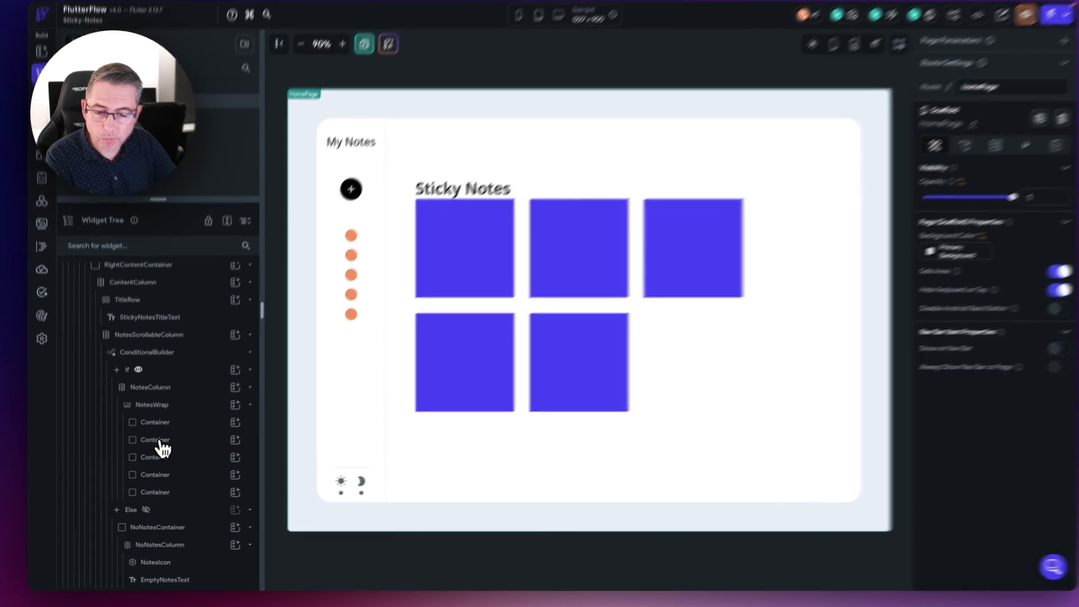
- Delete four of the five placeholder containers inside NotesWrap, keeping only the first one
click(160, 441)
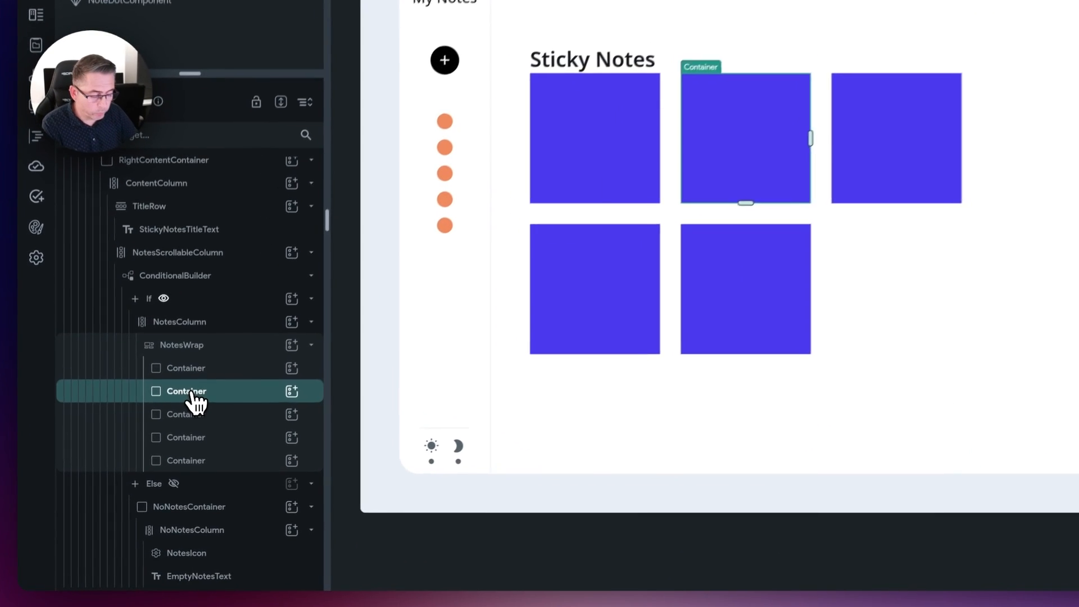
key(Delete)
click(194, 388)
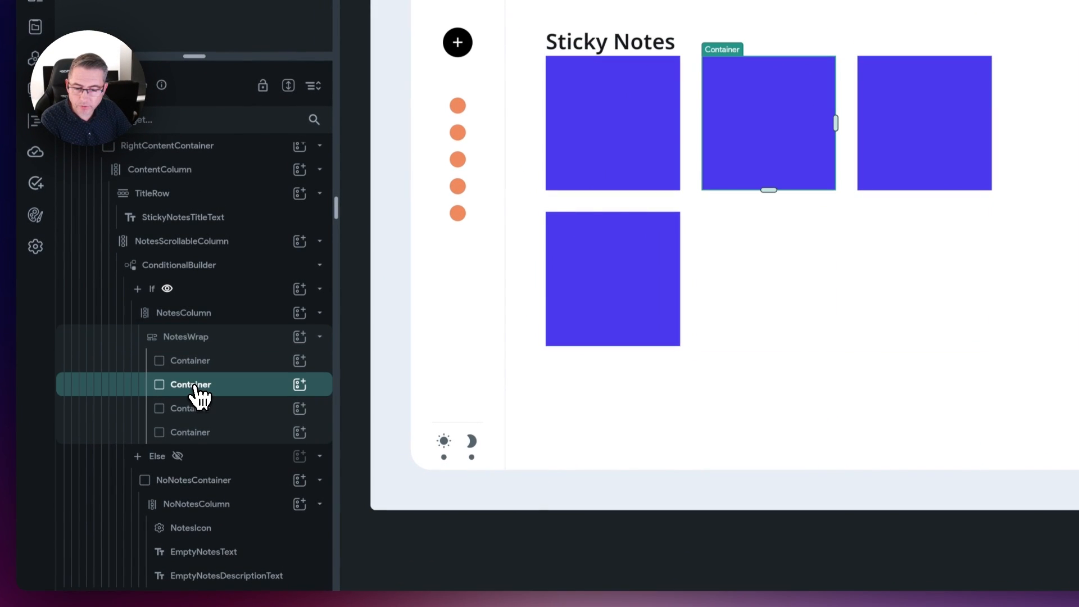
key(Delete)
click(192, 409)
key(Delete)
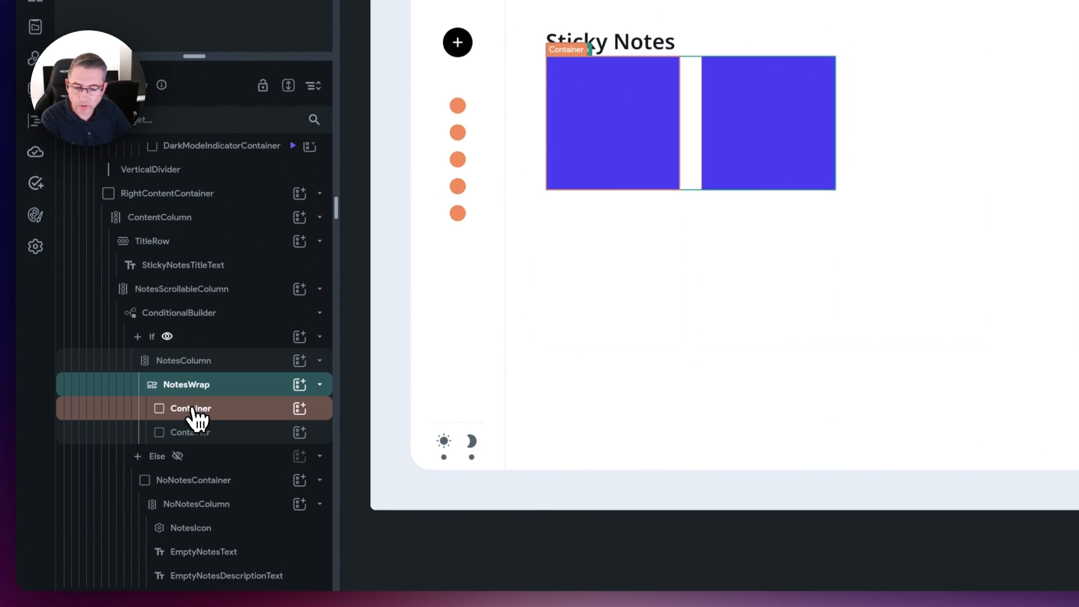
click(196, 436)
key(Delete)
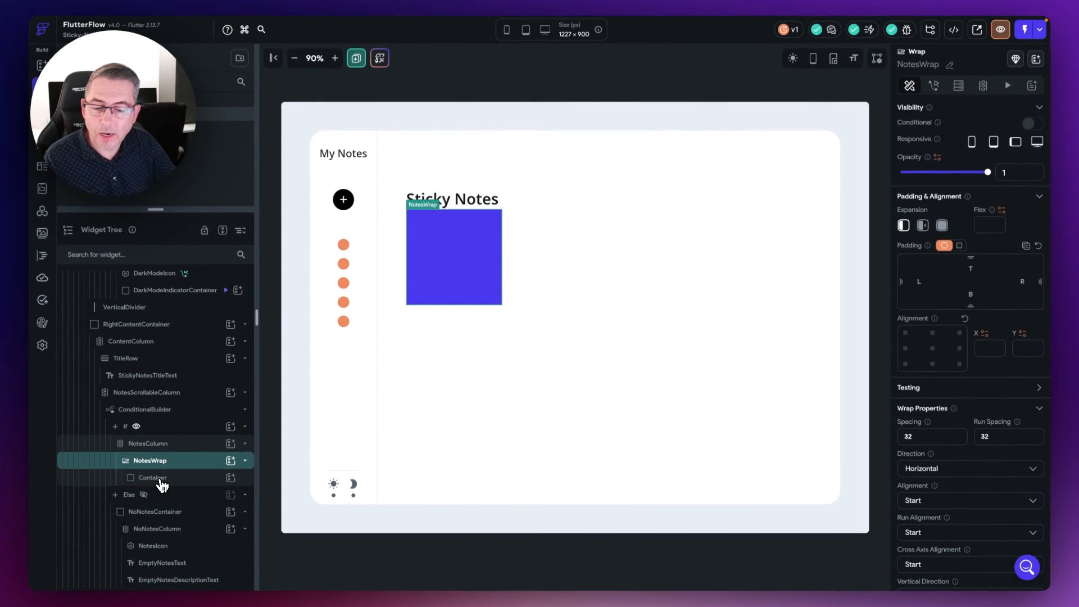
- Convert the remaining container in NotesWrap to a component named NoteComponent
click(162, 485)
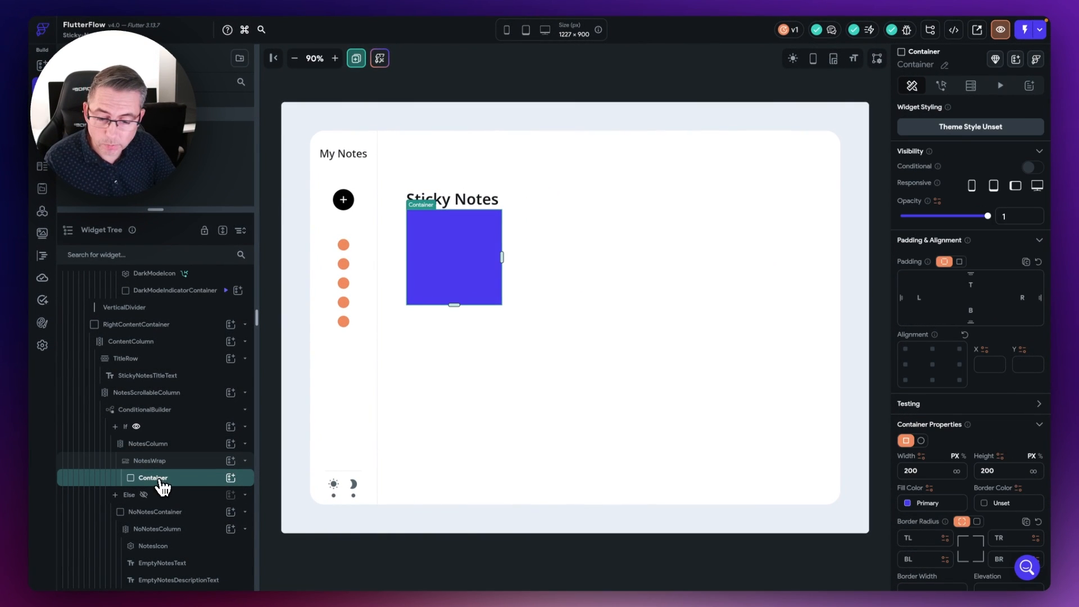
right_click(162, 484)
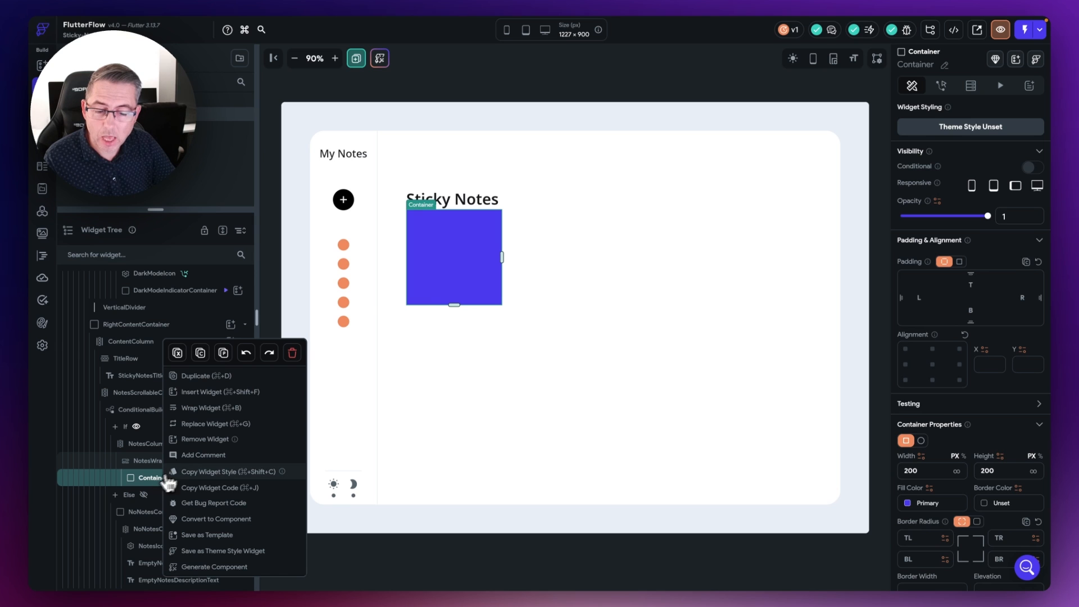
click(227, 518)
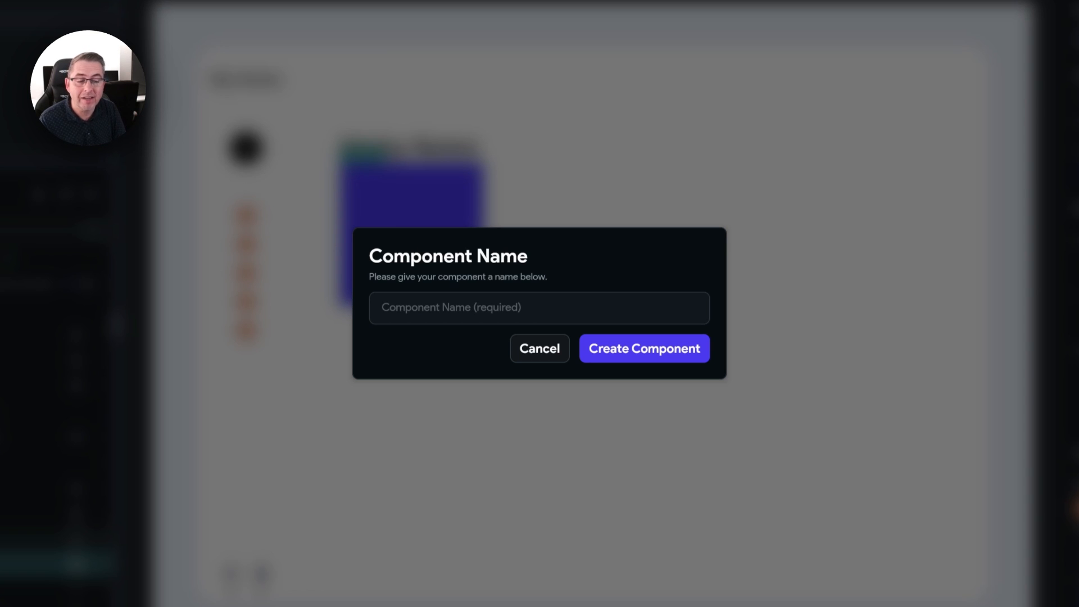
click(427, 308)
text(NoteCo)
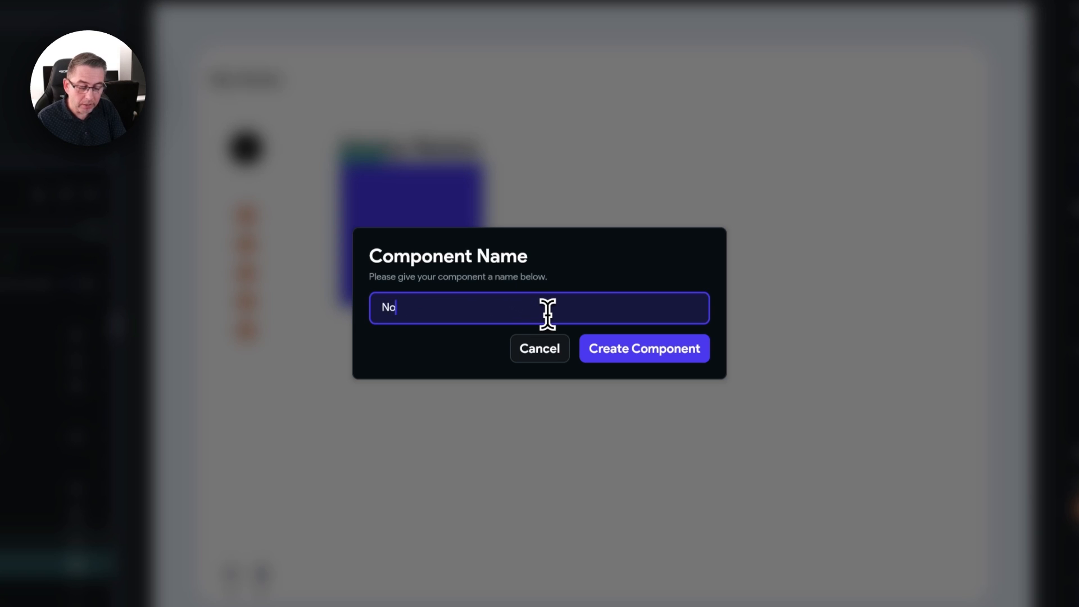
text(mponent)
click(630, 346)
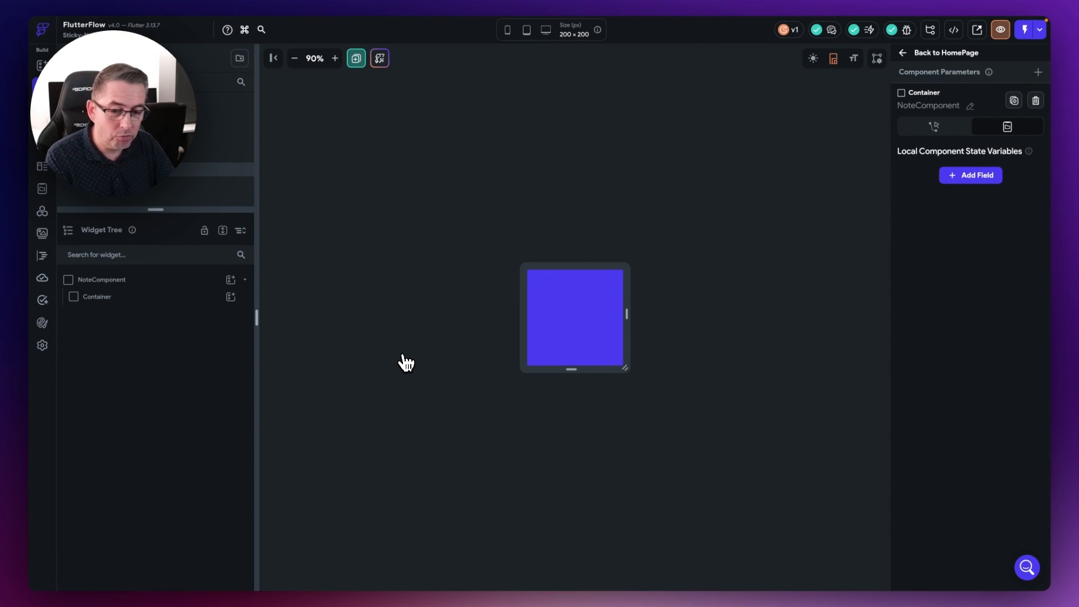
- Rename the container inside NoteComponent as NoteContainer
click(99, 297)
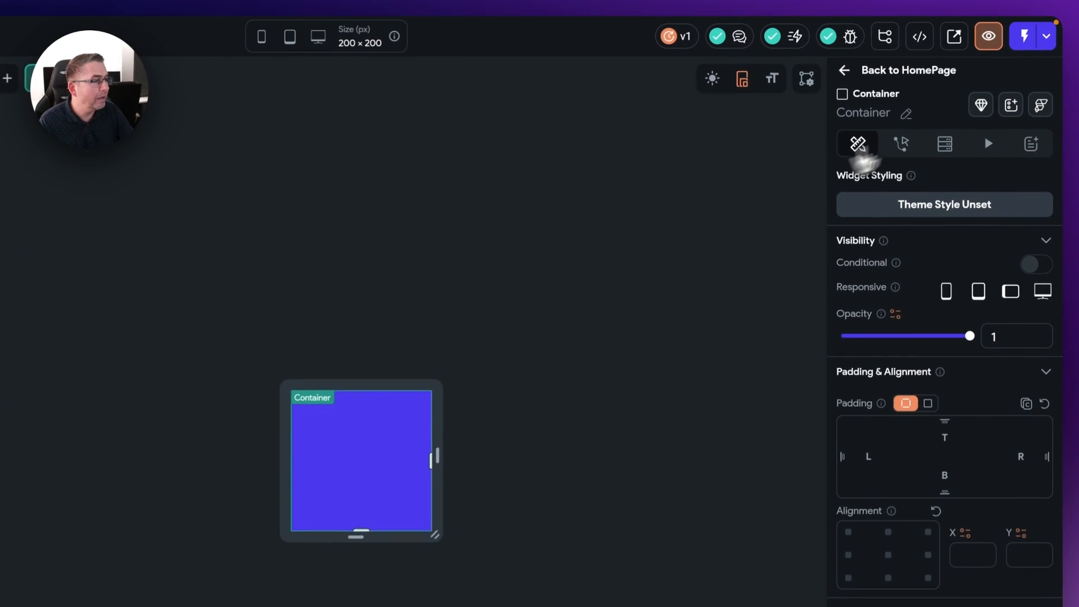
click(944, 82)
text(NoteContainer)
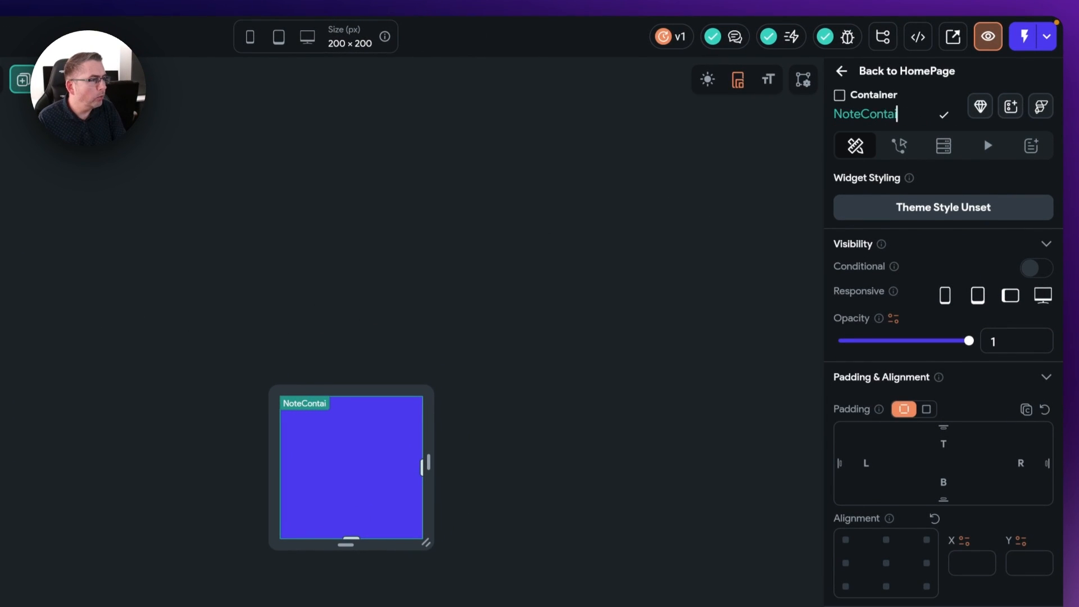
click(944, 115)
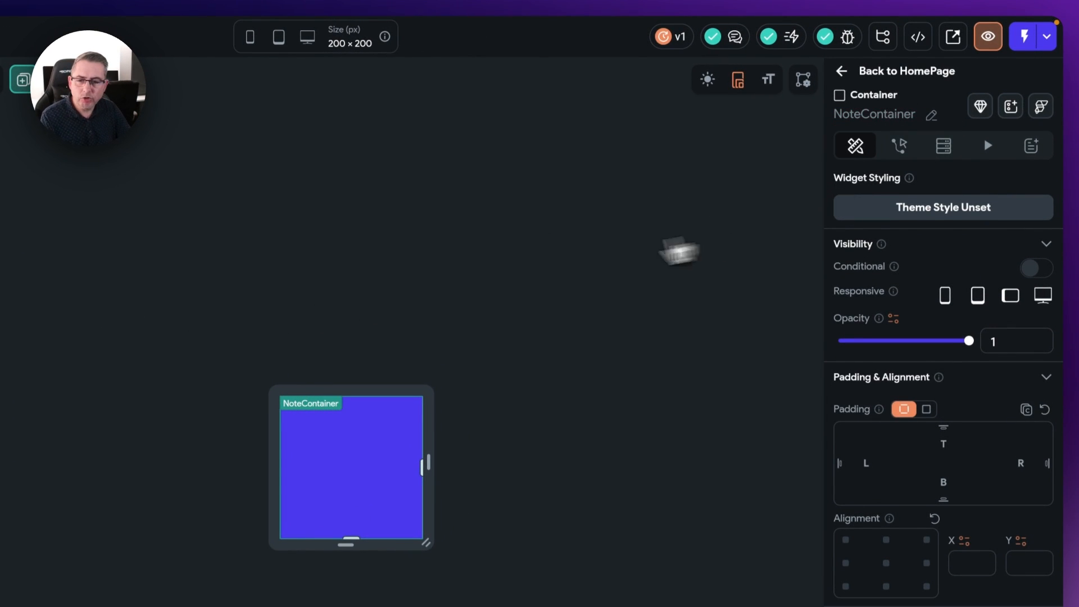
- Add a Column inside NoteContainer and name it NoteColumn
click(225, 302)
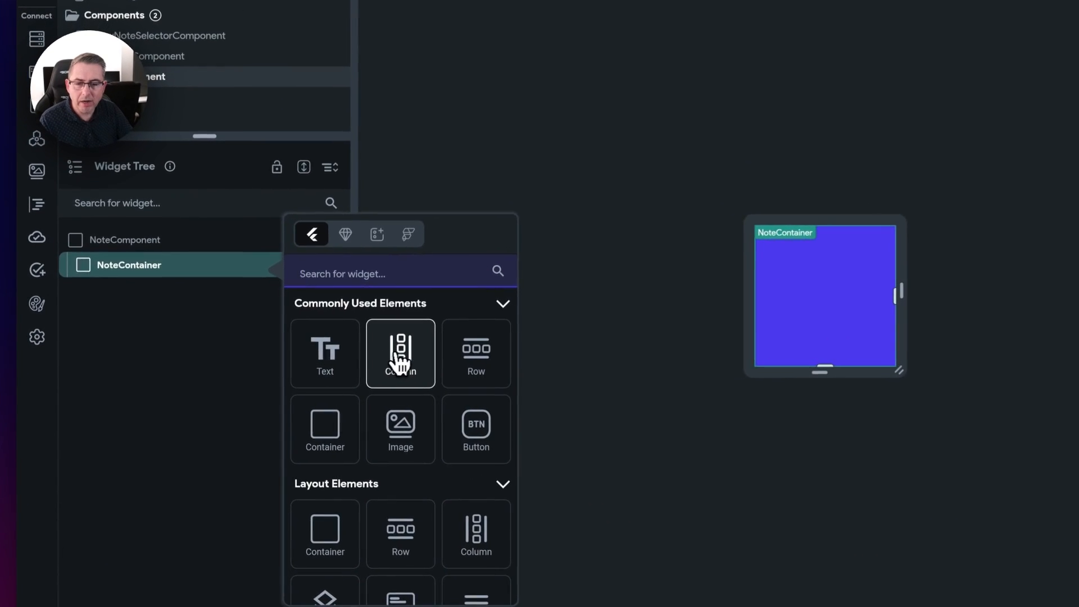
click(288, 354)
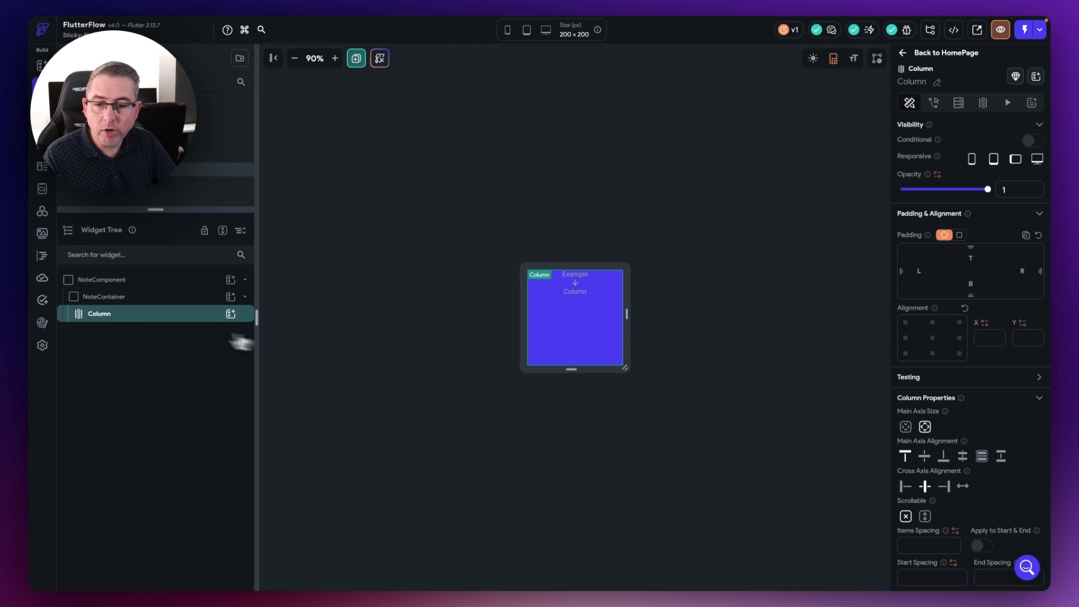
click(894, 114)
text(NoteColumn)
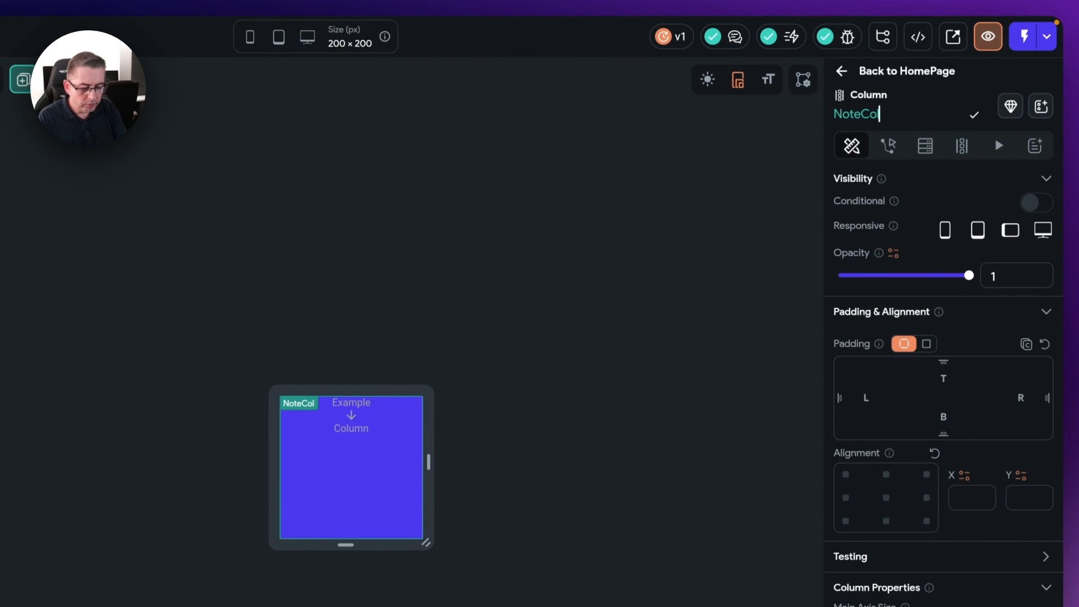
click(974, 115)
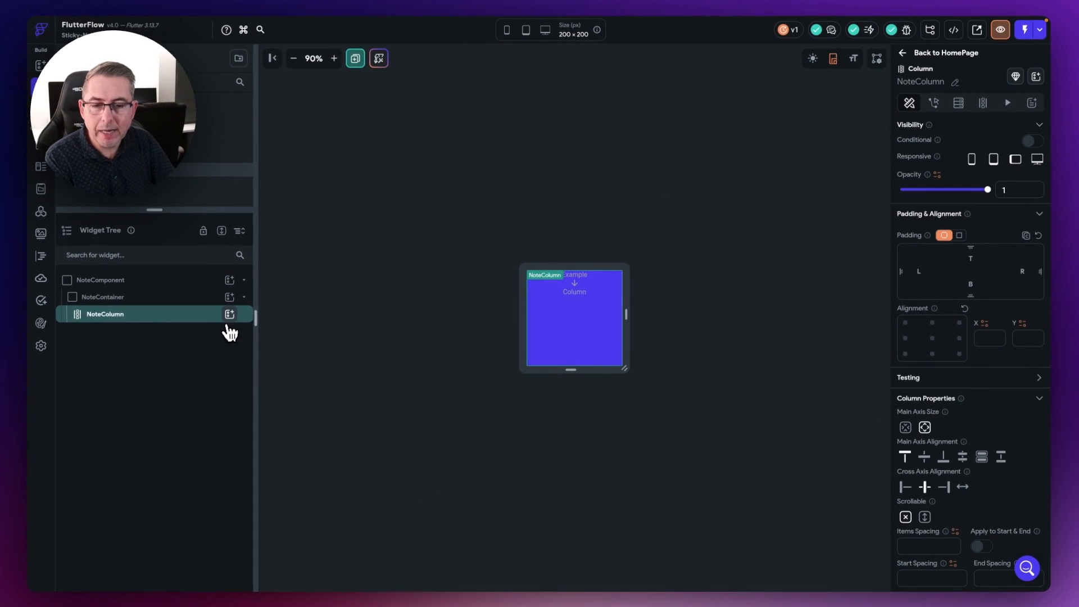
- Add two Container widgets as children of NoteColumn
click(237, 323)
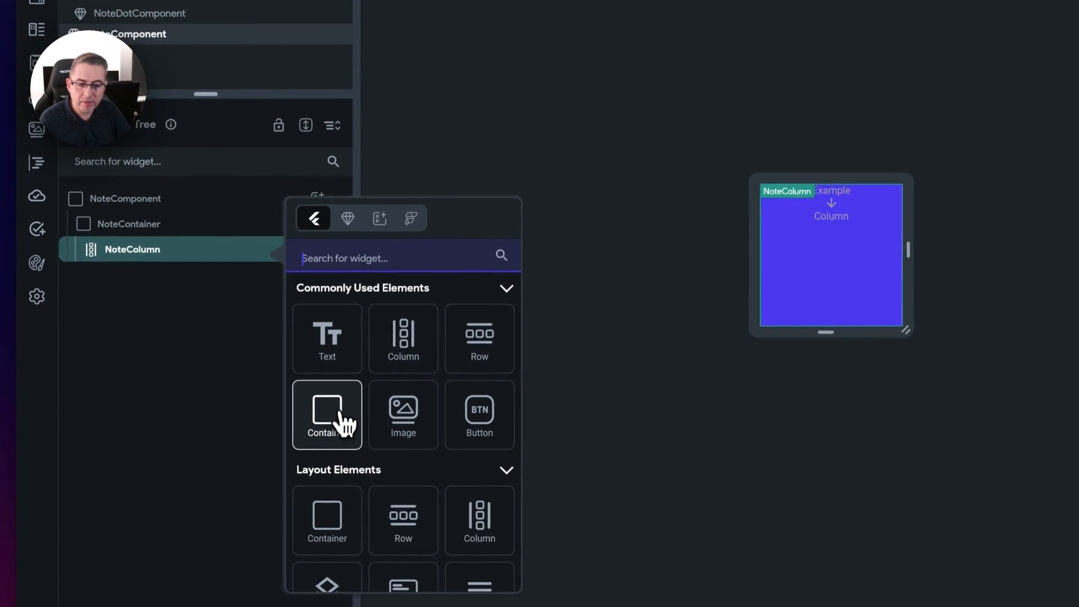
click(240, 423)
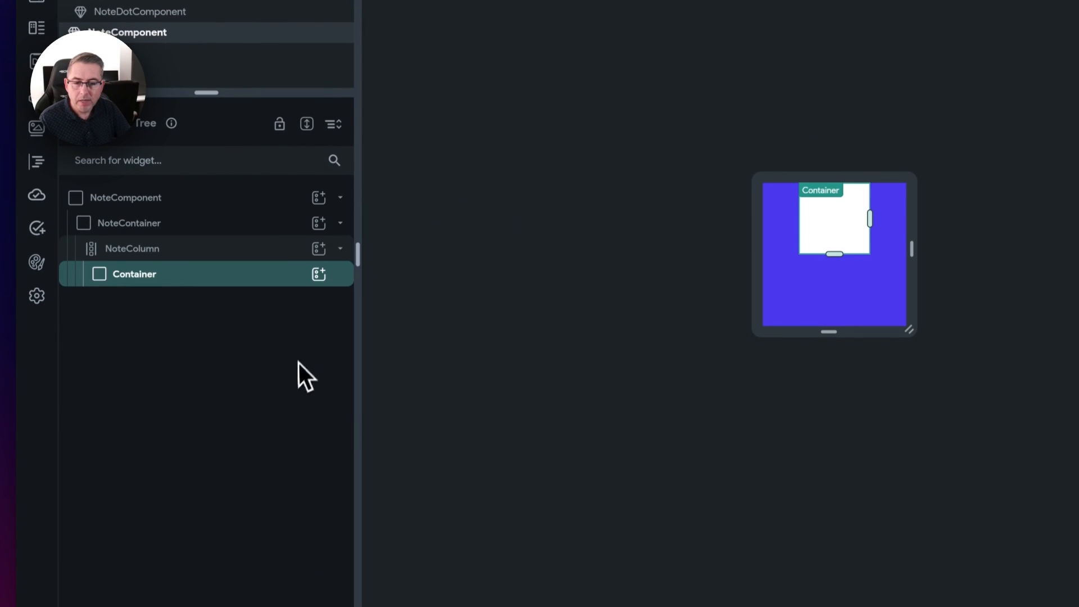
click(318, 249)
click(344, 430)
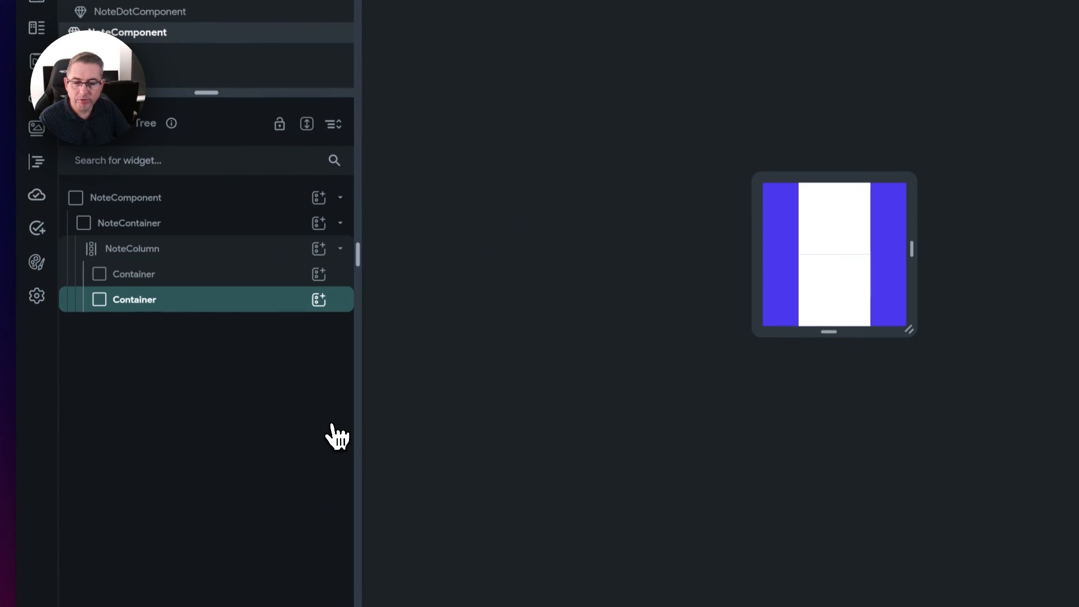
- Rename NoteColumn's first container as NoteContentContainer and its second as NoteFooterContainer
click(160, 274)
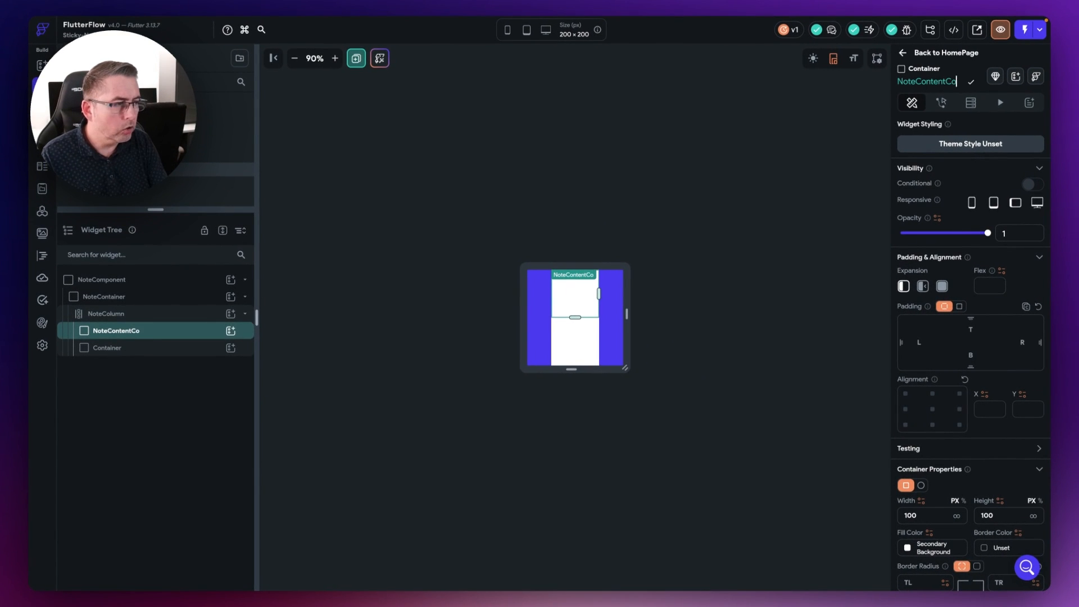
text(ntainer)
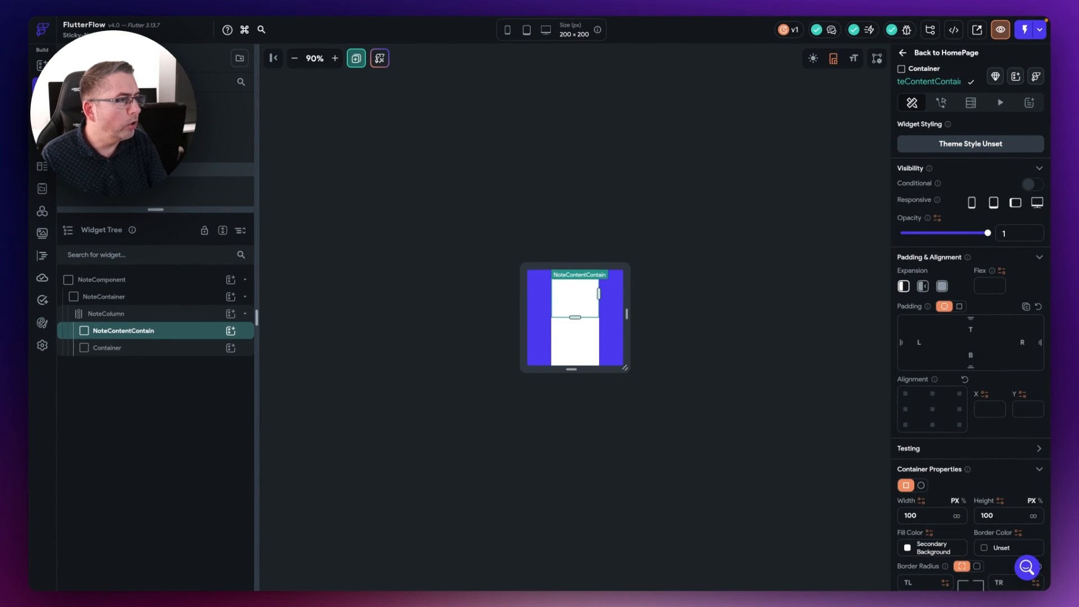
click(971, 83)
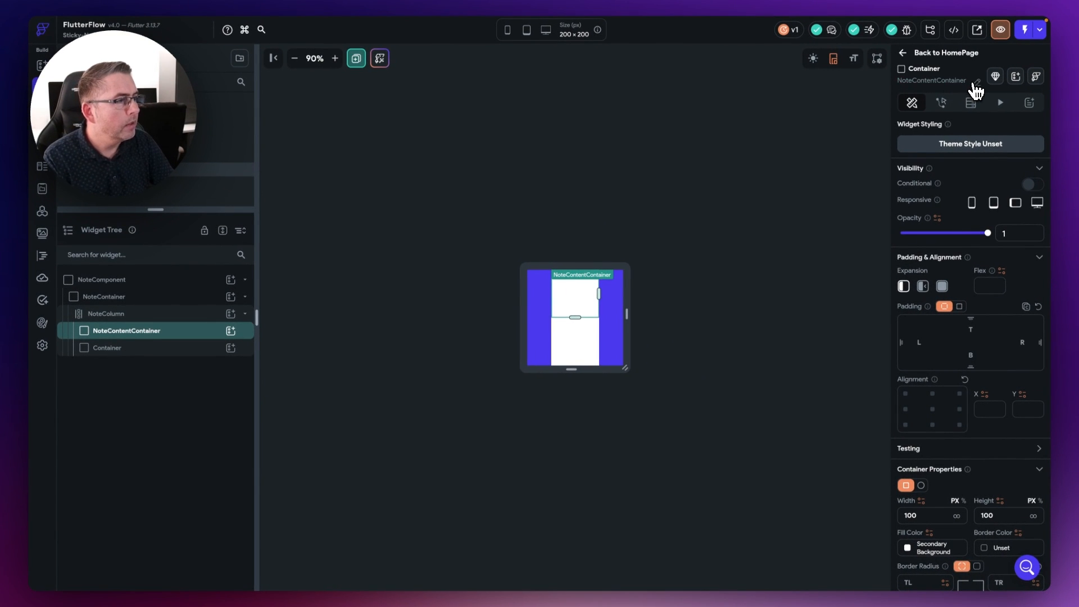
click(115, 350)
click(945, 82)
text(NoteFooterContainer)
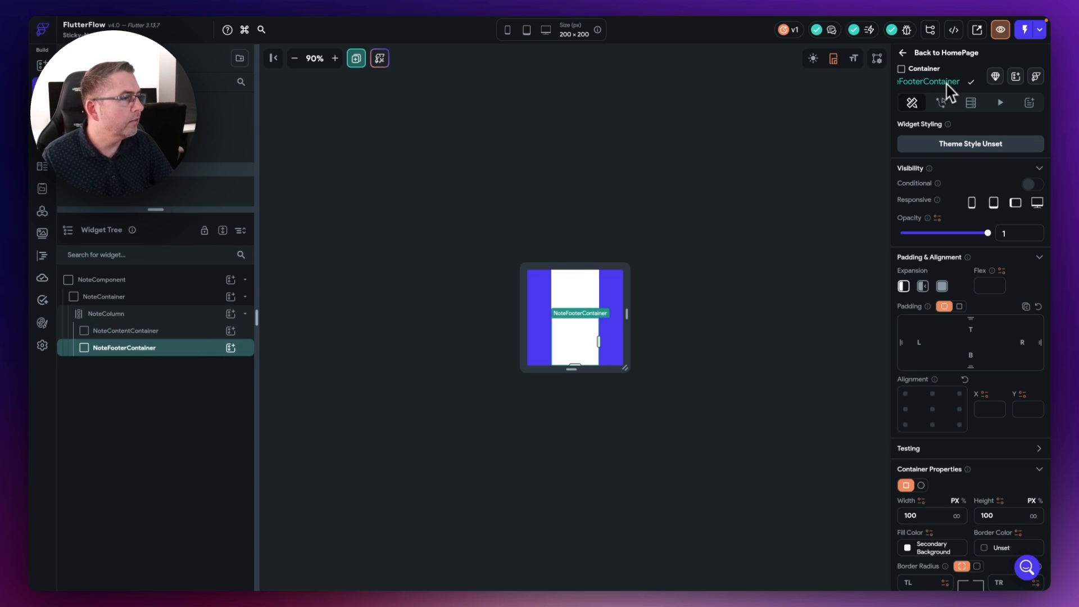
click(970, 83)
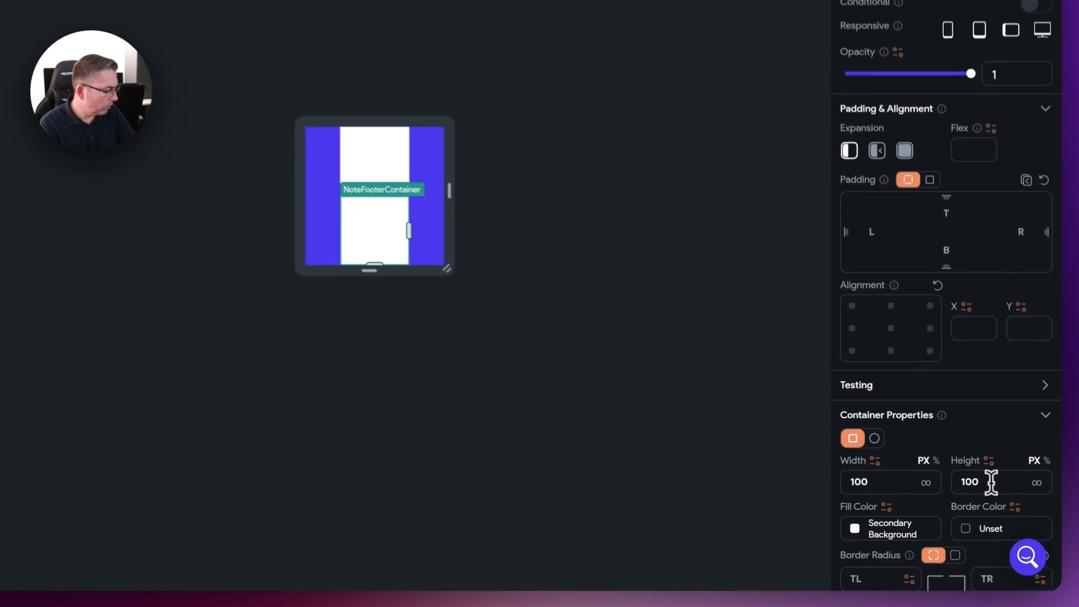
- Set NoteFooterContainer's height to 60 px and clear its width value
drag(990, 482, 949, 482)
text(60)
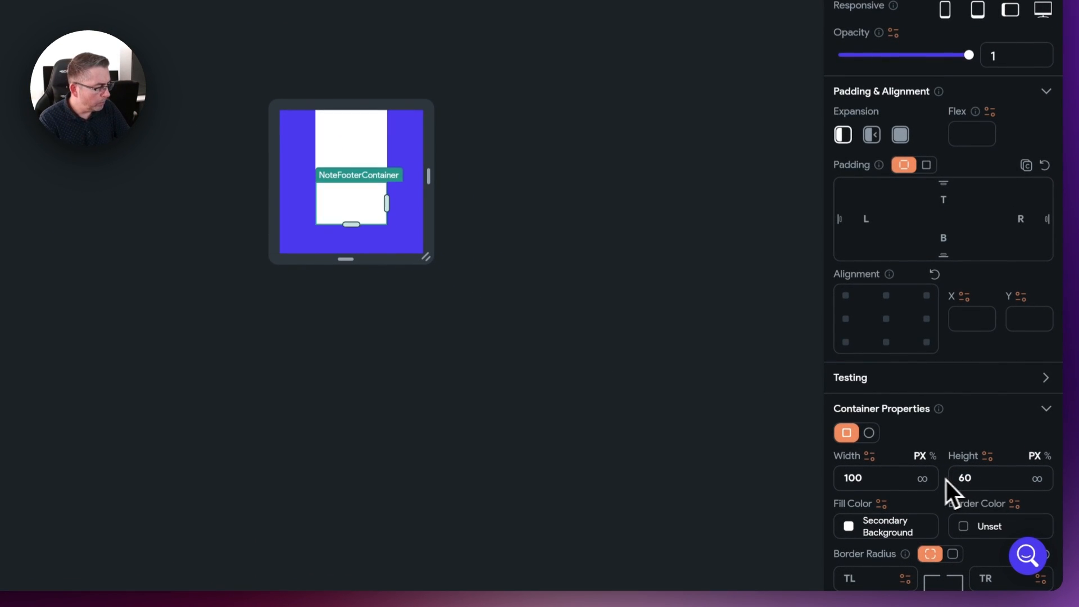
double_click(851, 478)
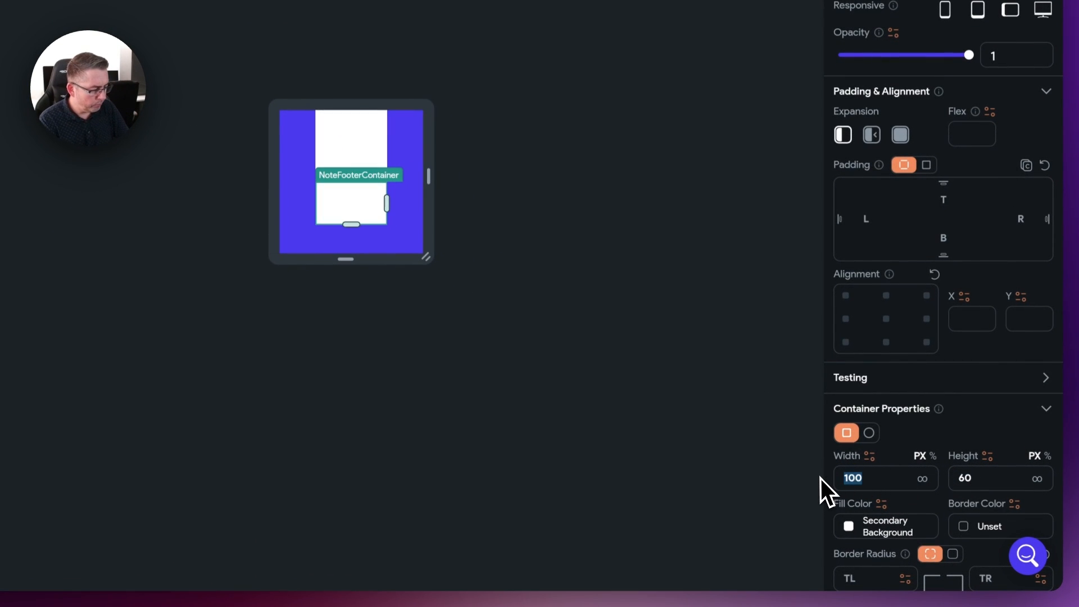
key(BackSpace)
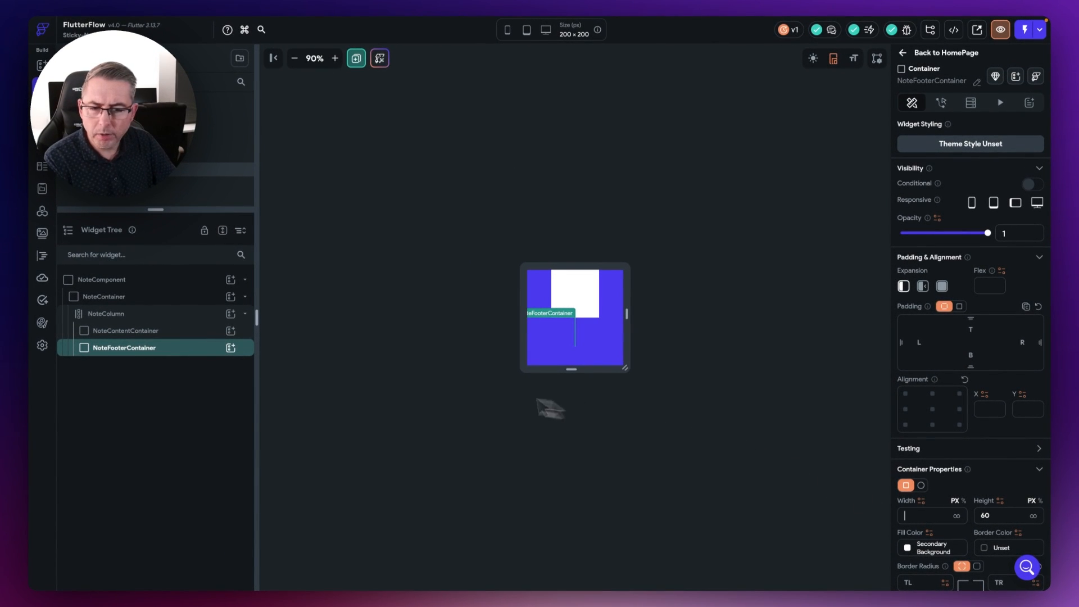
- Add a Row widget as a child of NoteFooterContainer
click(230, 348)
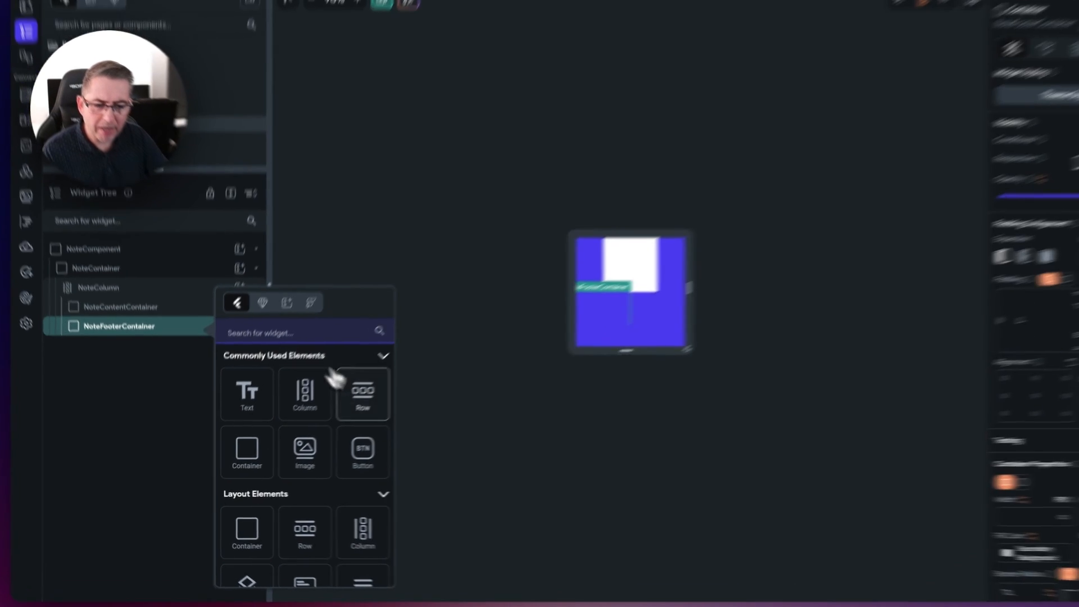
click(338, 406)
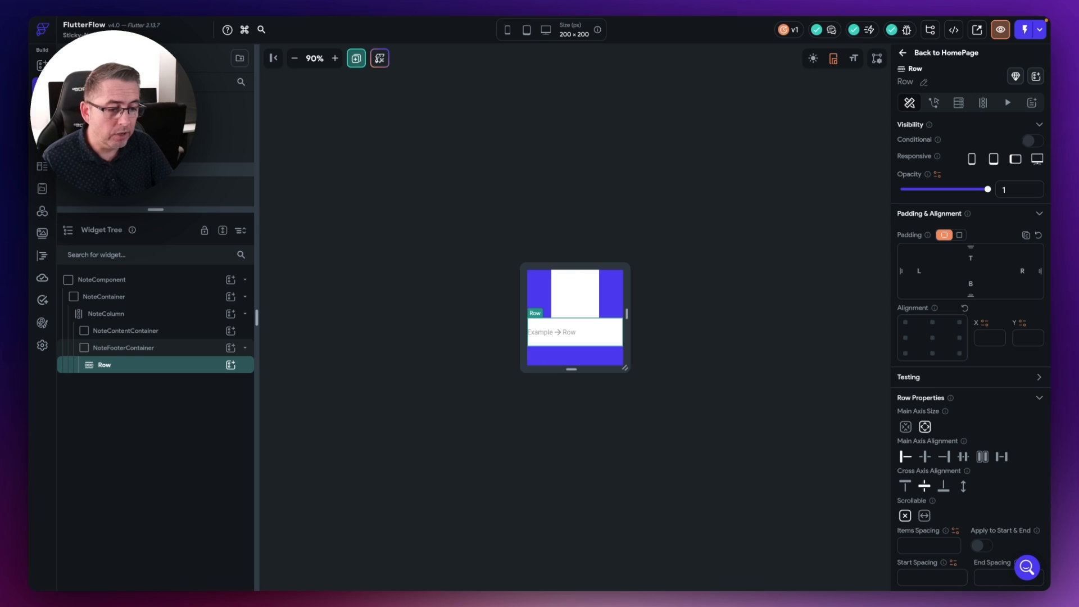
- Clear NoteContentContainer's width, height and fill color, and make it expand to fill the remaining space in NoteColumn
click(119, 335)
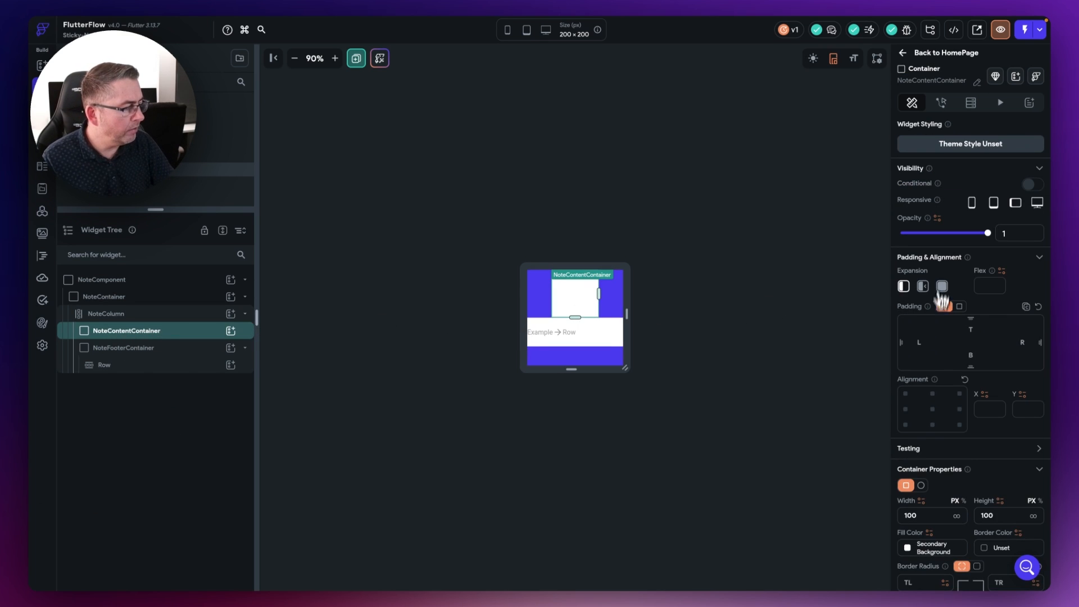
key(BackSpace)
double_click(985, 515)
key(BackSpace)
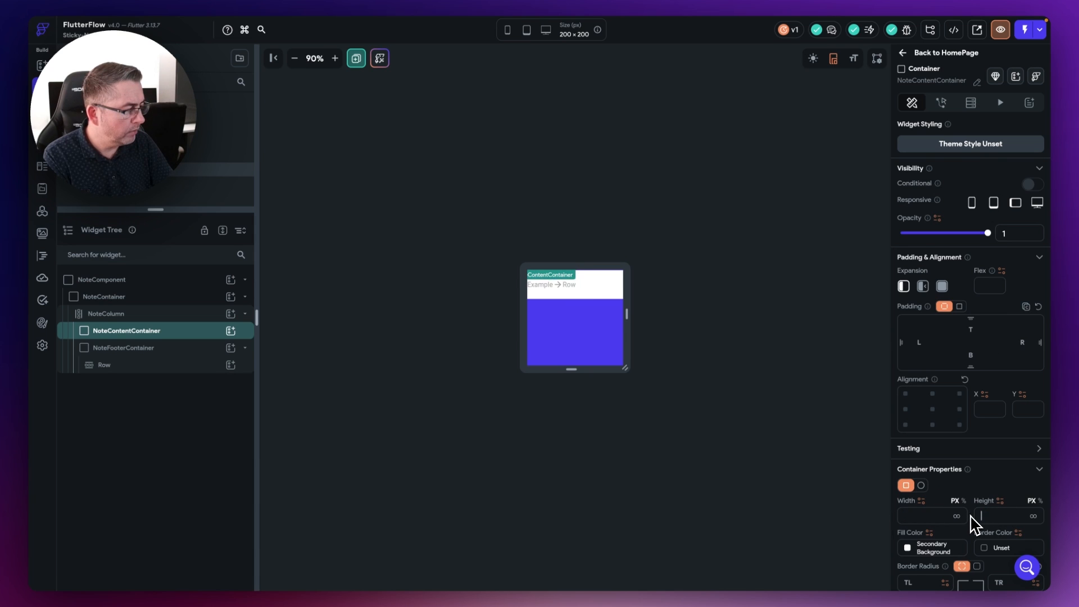
click(908, 549)
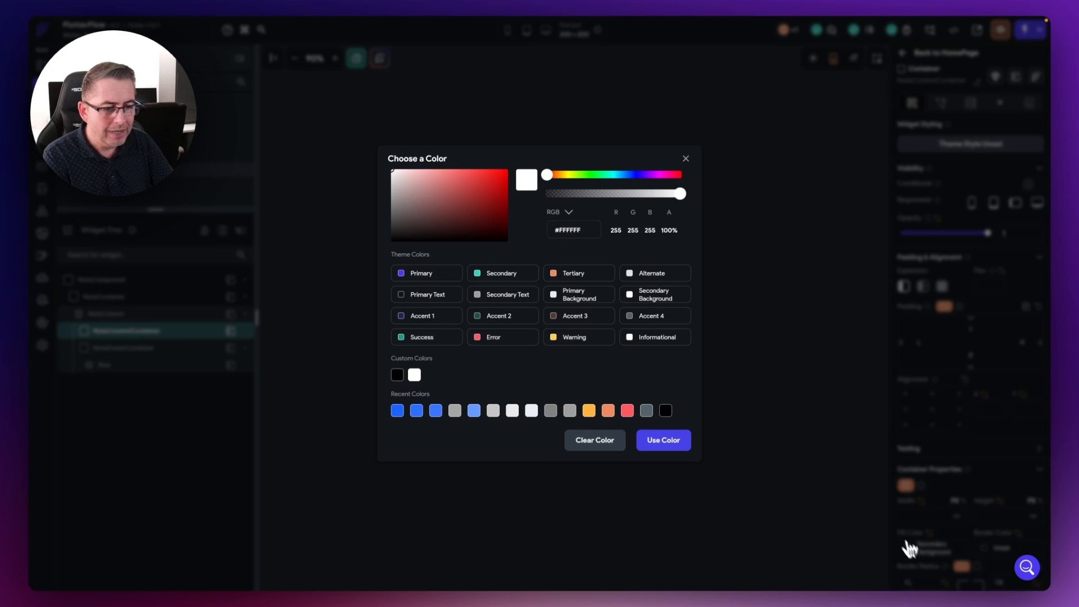
click(595, 441)
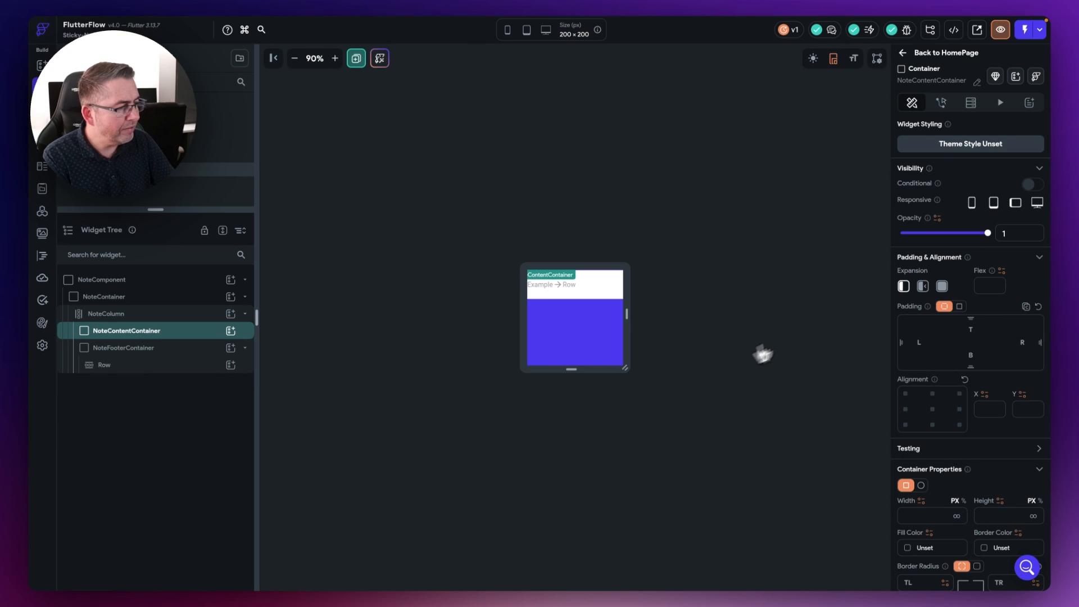
click(942, 286)
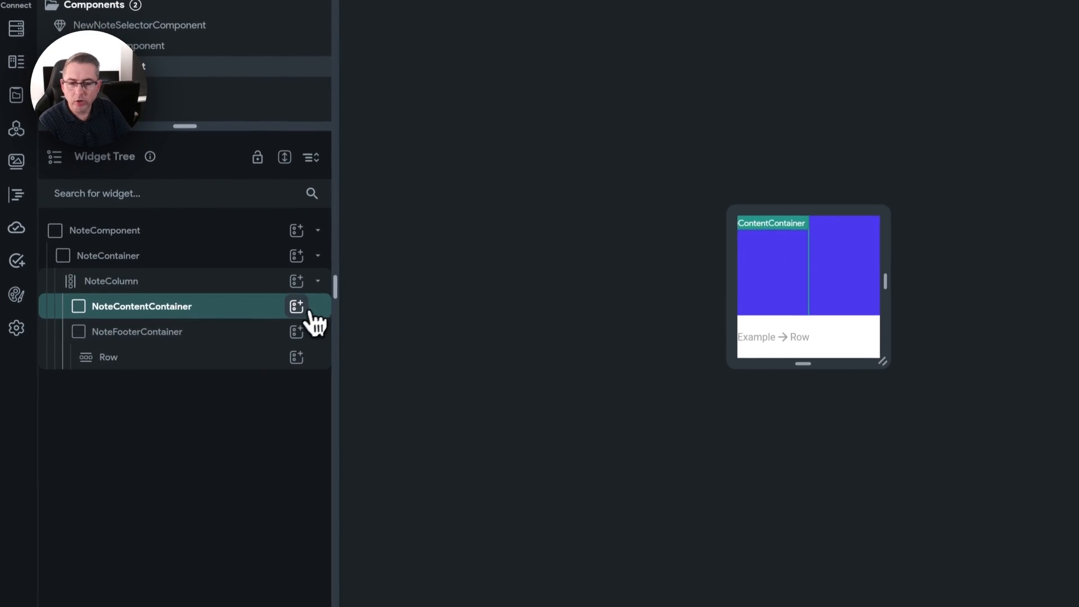
- Add a Column inside NoteContentContainer and name it NoteDescriptionScrollableColumn
click(297, 306)
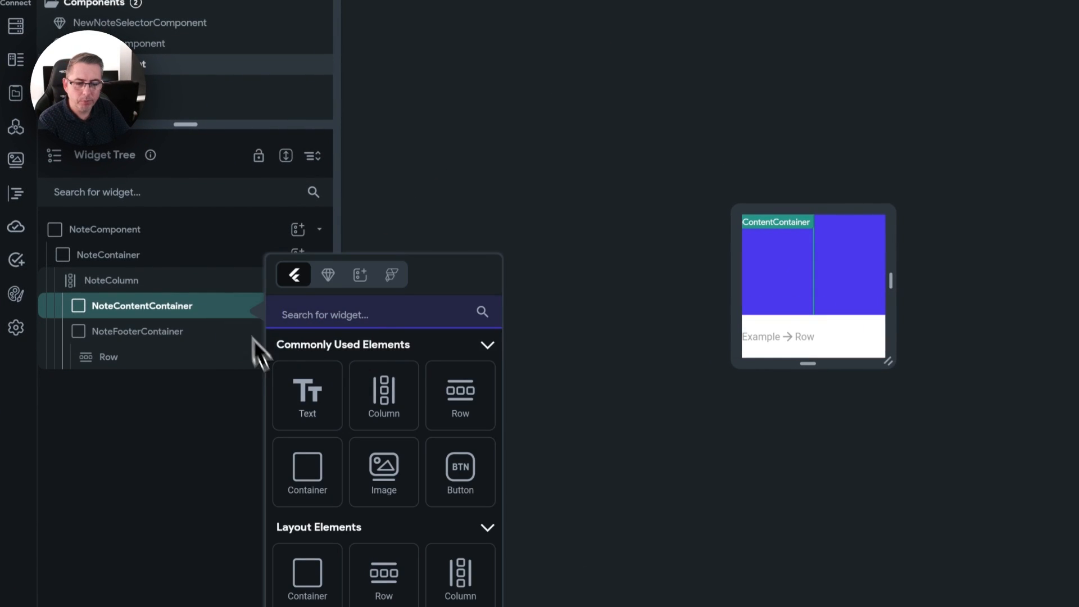
click(394, 415)
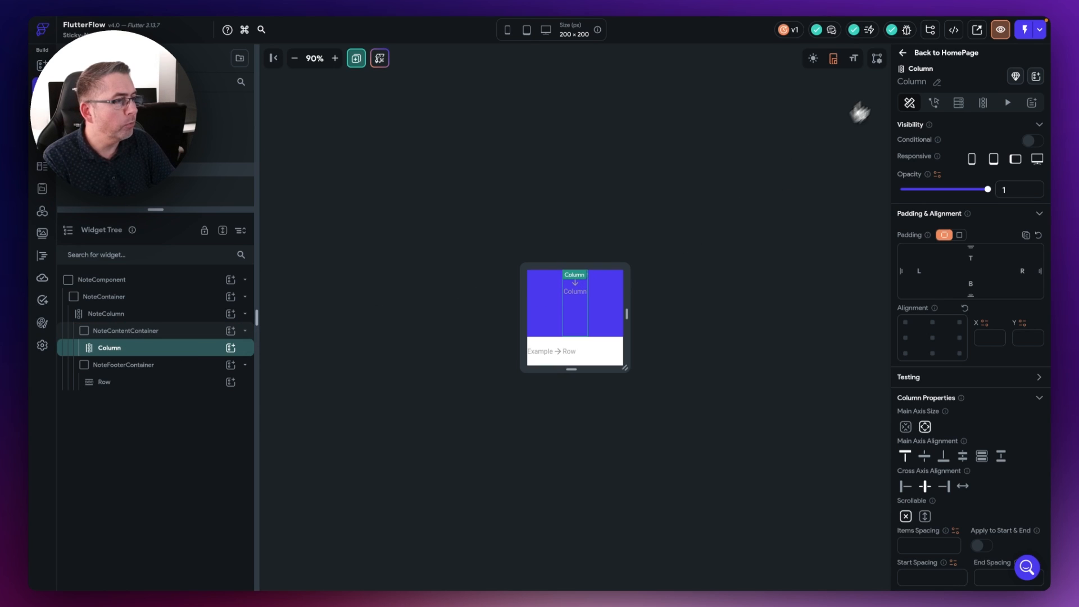
click(937, 82)
text(NoteDescription)
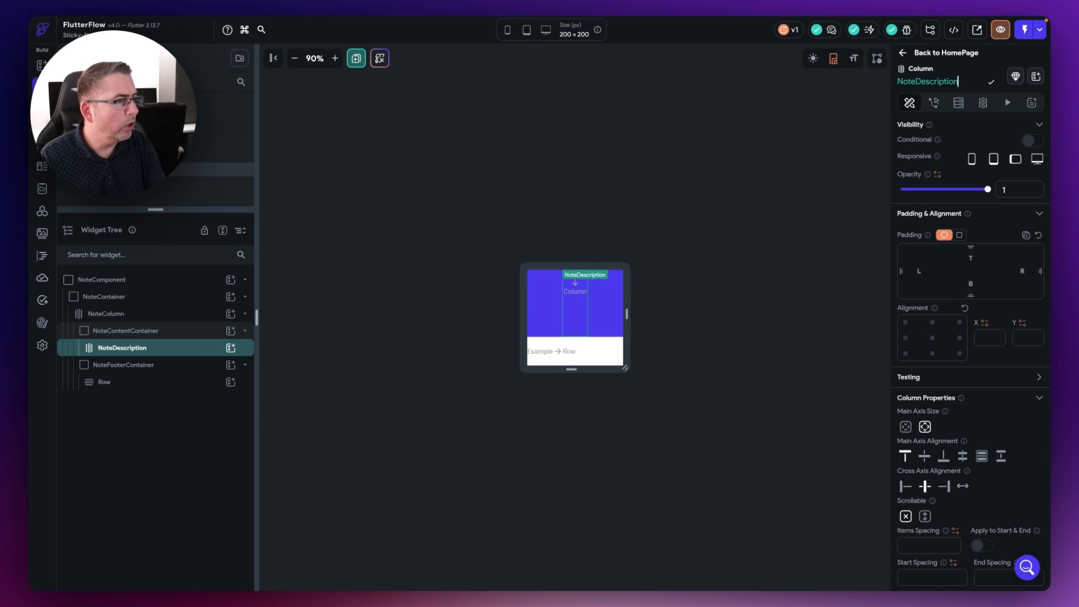
text(Scro)
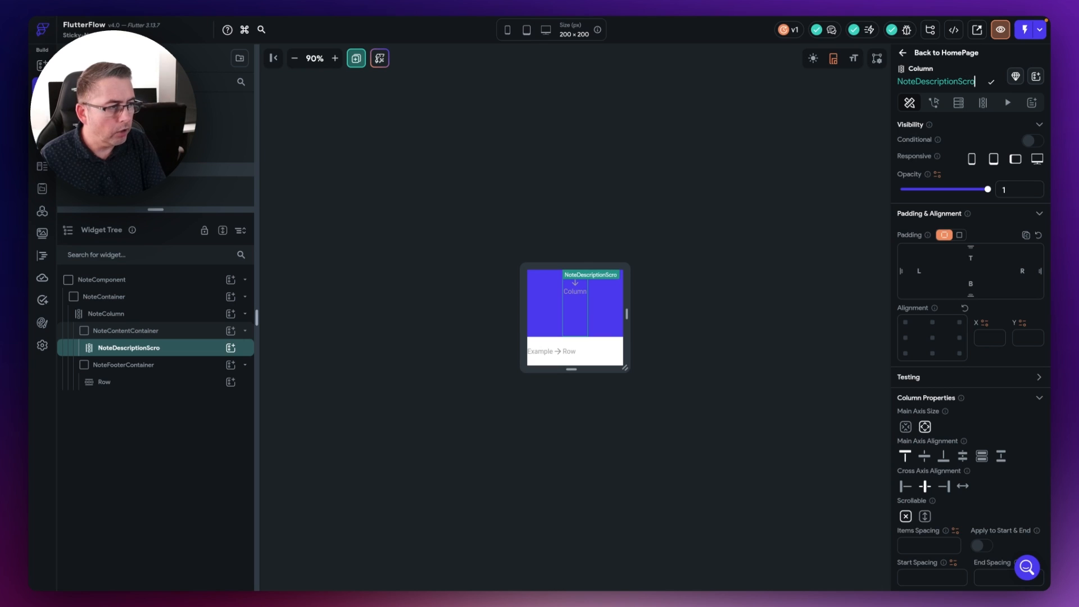
text(llableColumn)
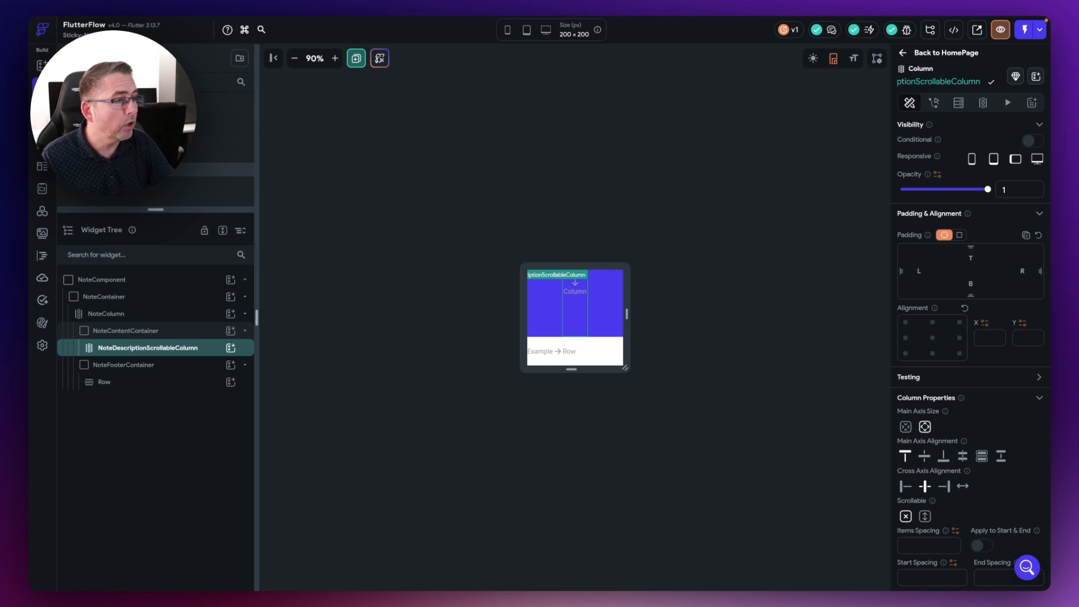
click(992, 86)
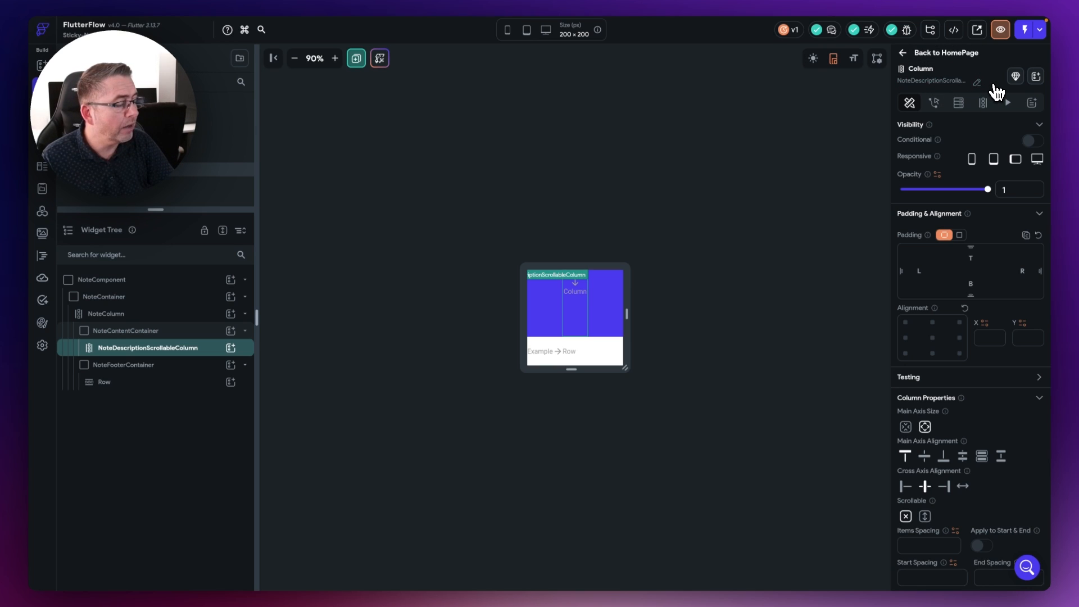
- Rename the Row inside NoteFooterContainer as NoteFooterRow
click(110, 387)
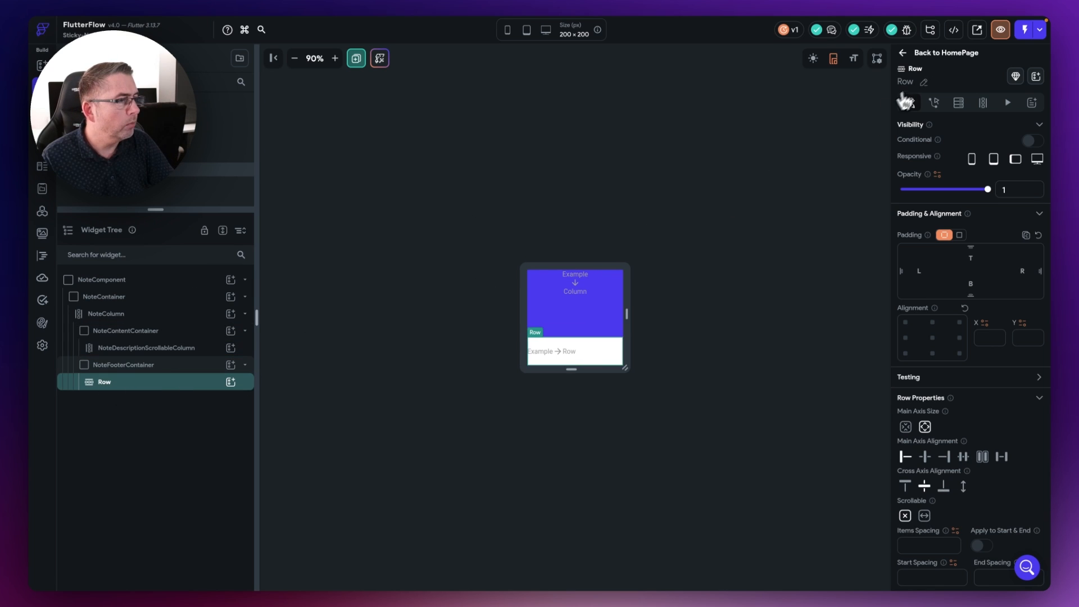
text(NoteFooter)
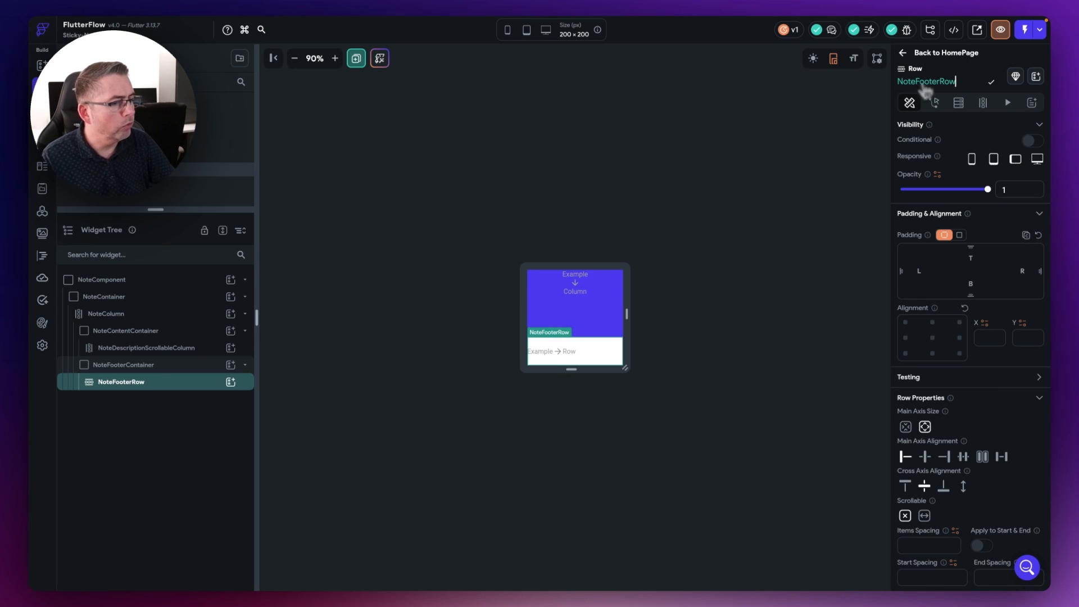
click(991, 84)
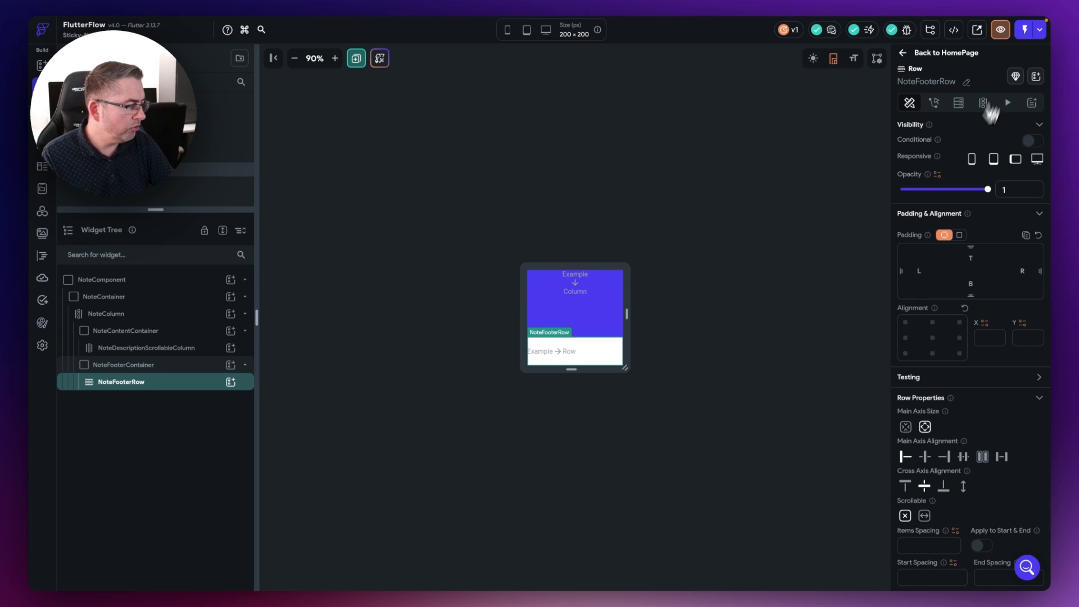
- Clear the fill color of NoteFooterContainer
click(154, 366)
scroll(936, 484, down, 2)
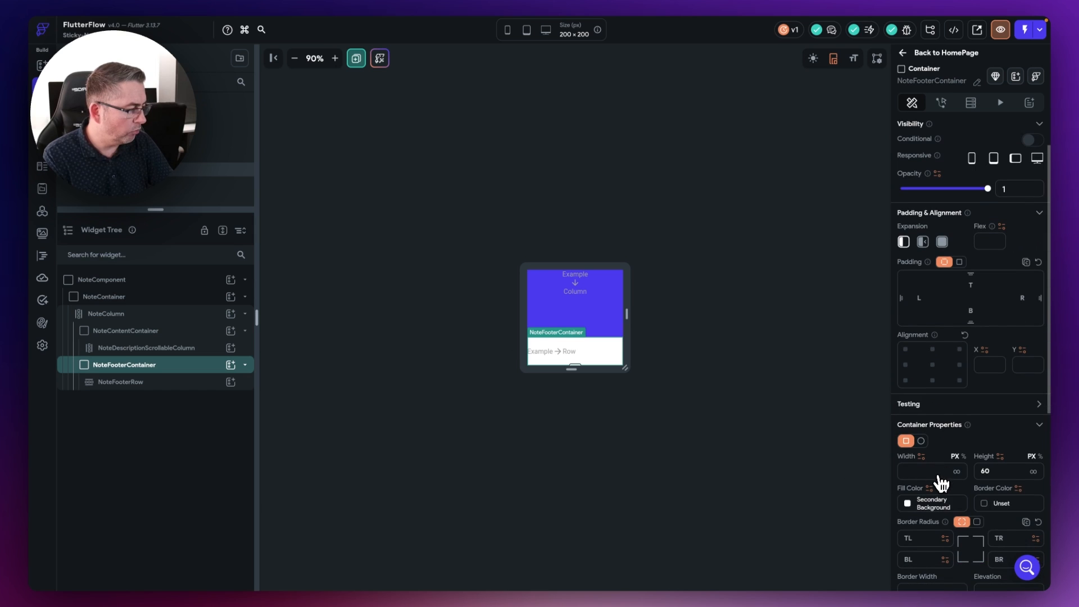
click(909, 506)
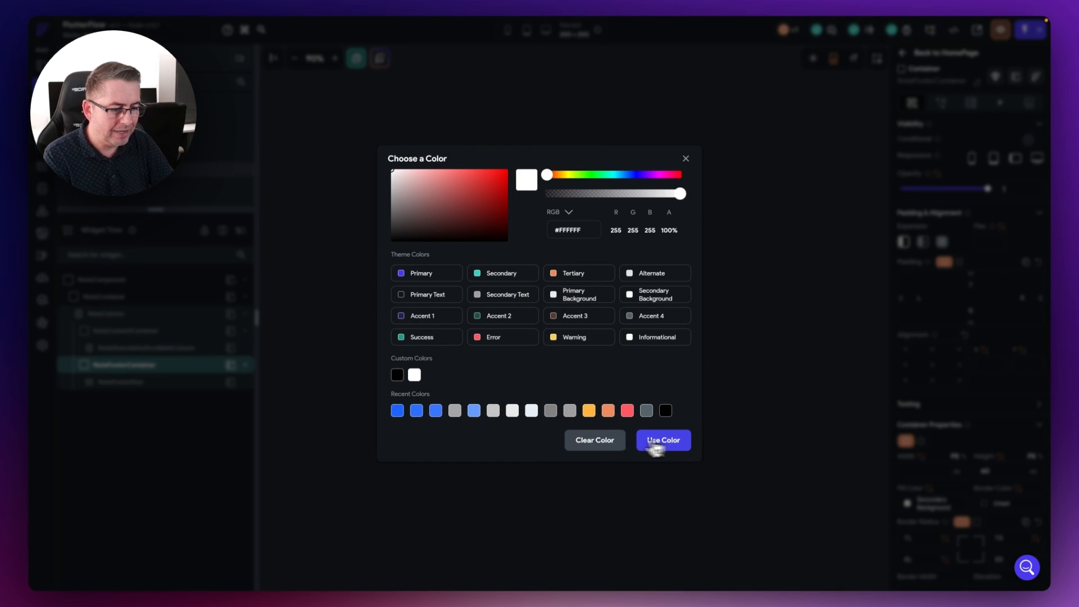
click(596, 442)
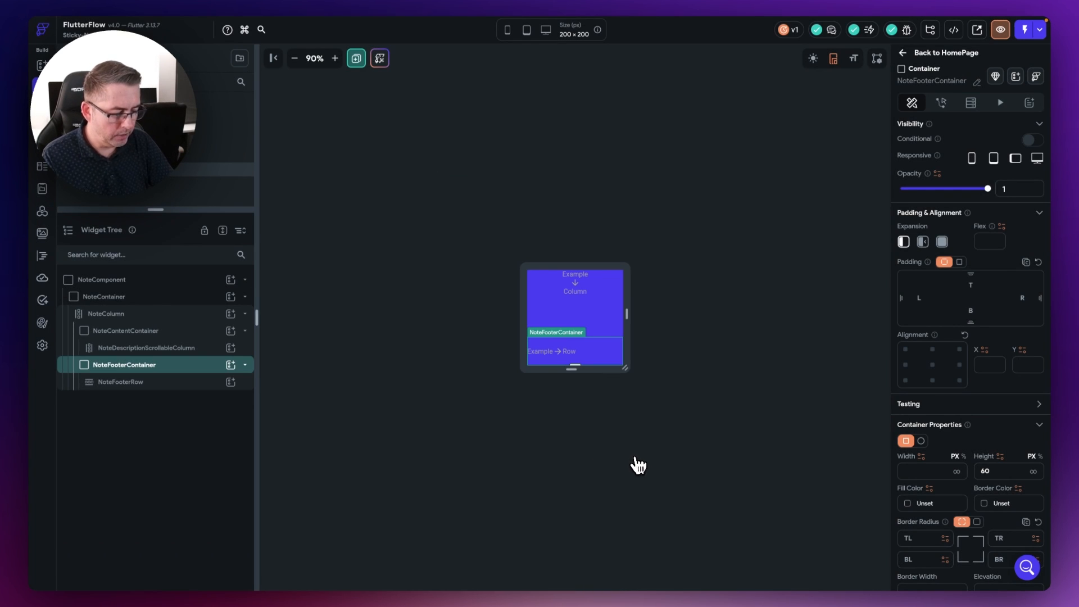
- Give NoteContainer a uniform border radius of 16 and set both its width and height to 240 px
click(104, 301)
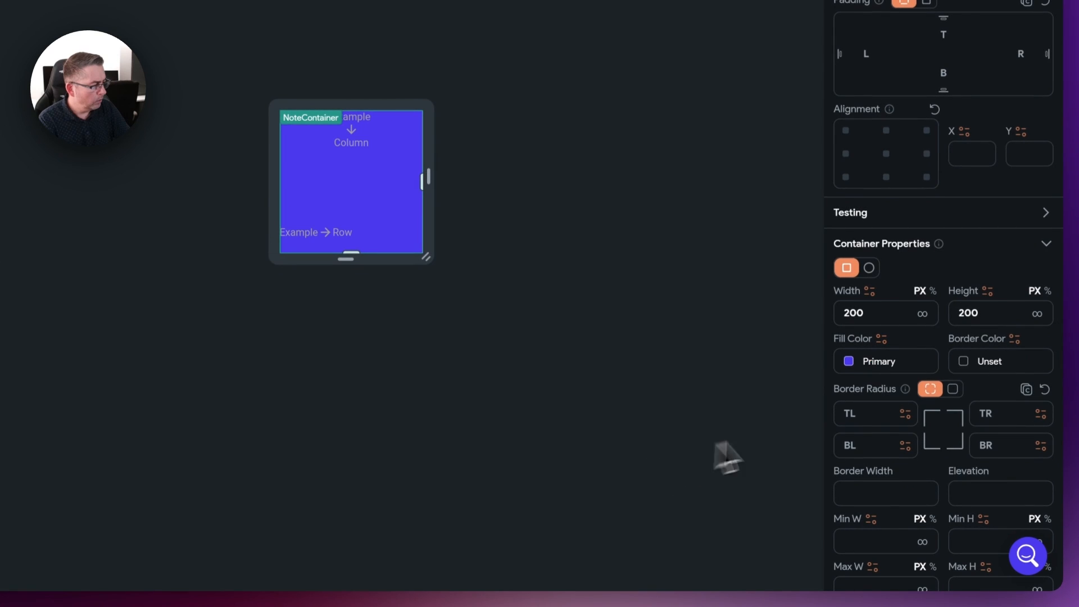
click(952, 389)
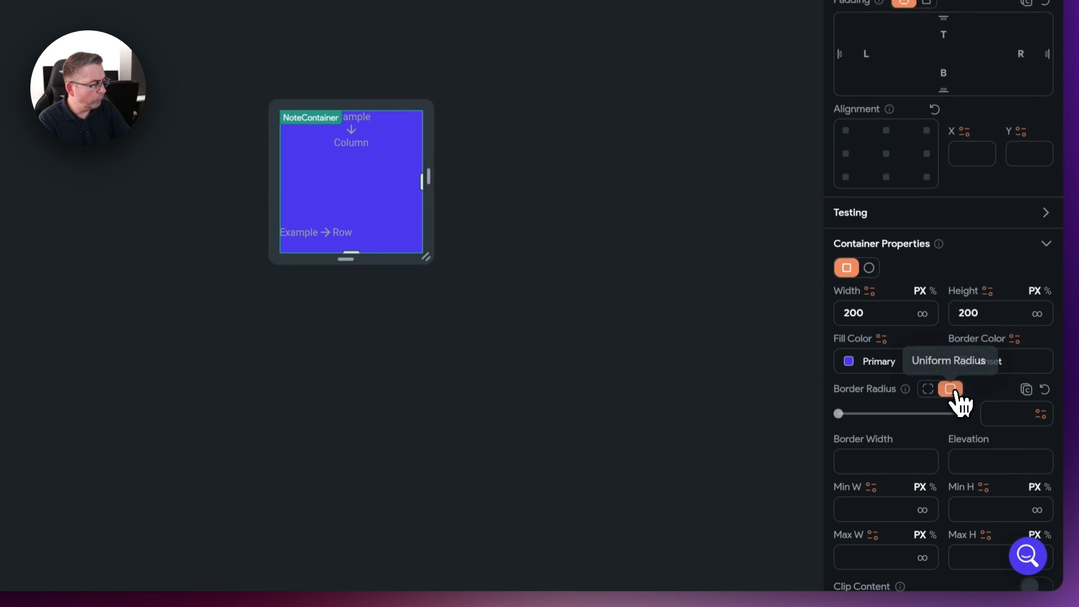
click(998, 413)
text(16)
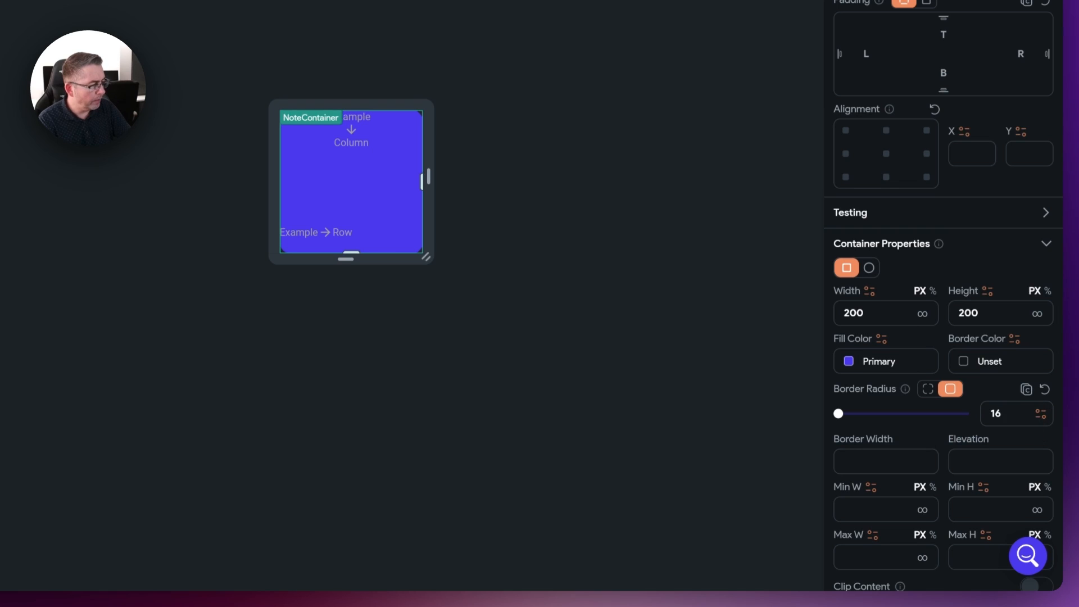
double_click(854, 313)
text(240)
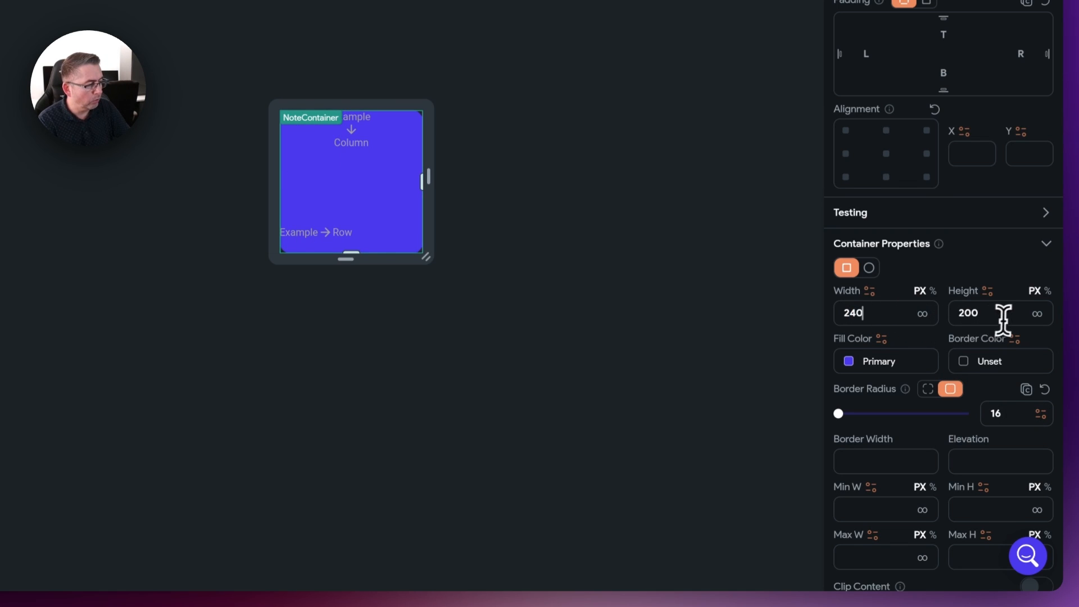
double_click(973, 313)
text(40)
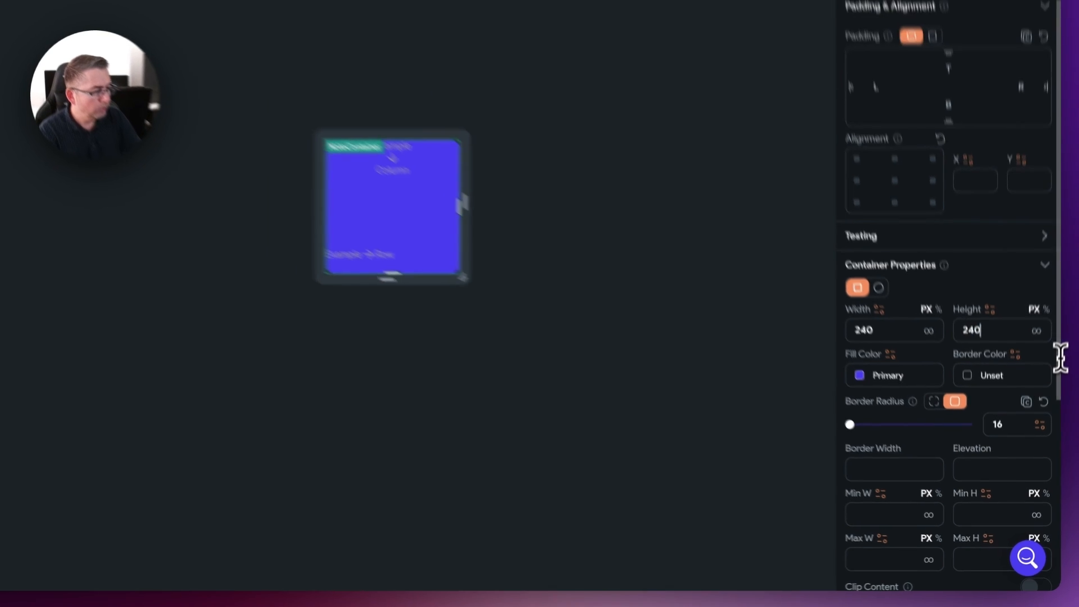
- Enlarge the NoteComponent preview canvas to about 393 × 280 px so it extends beyond the note
click(430, 260)
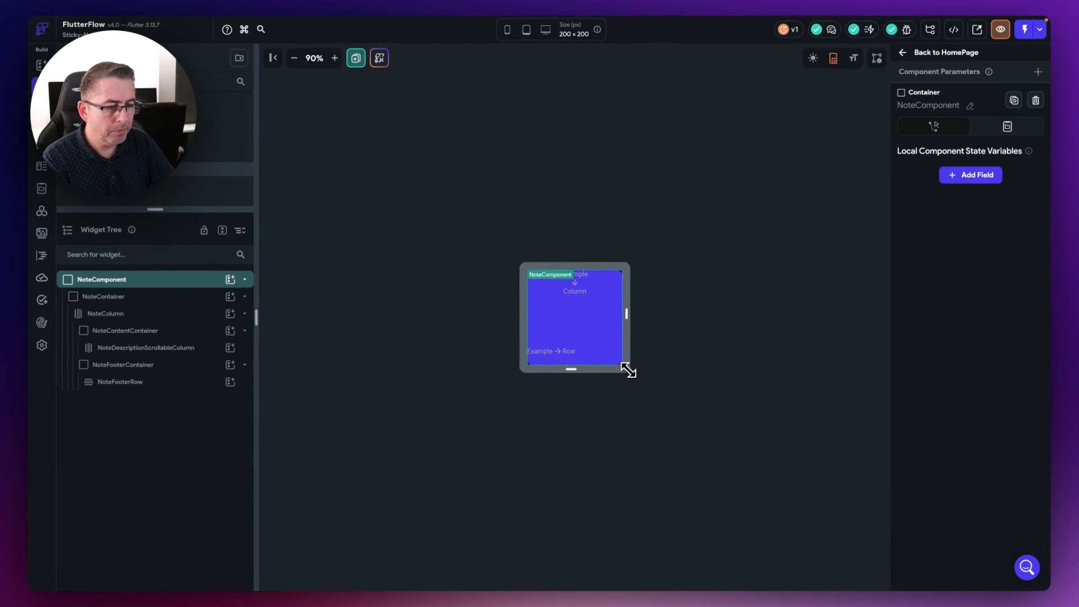
drag(628, 370, 672, 414)
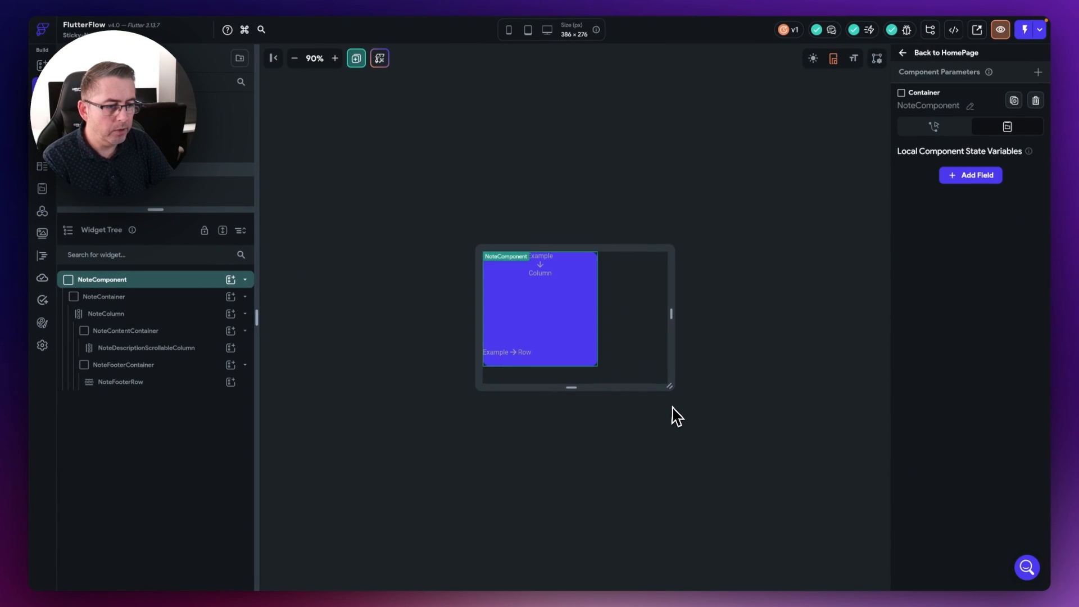
click(336, 59)
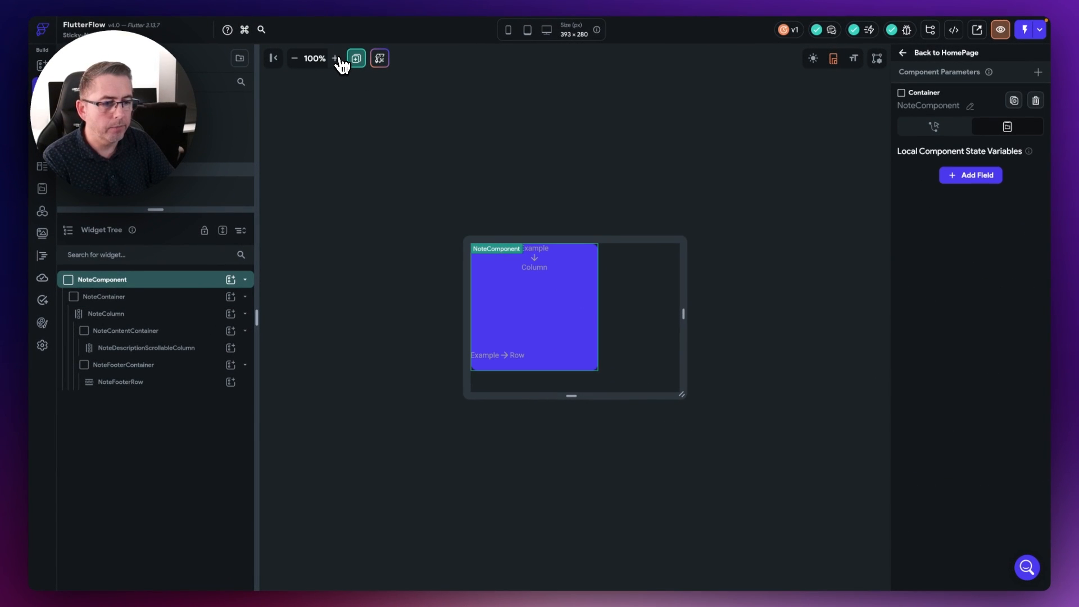
click(336, 58)
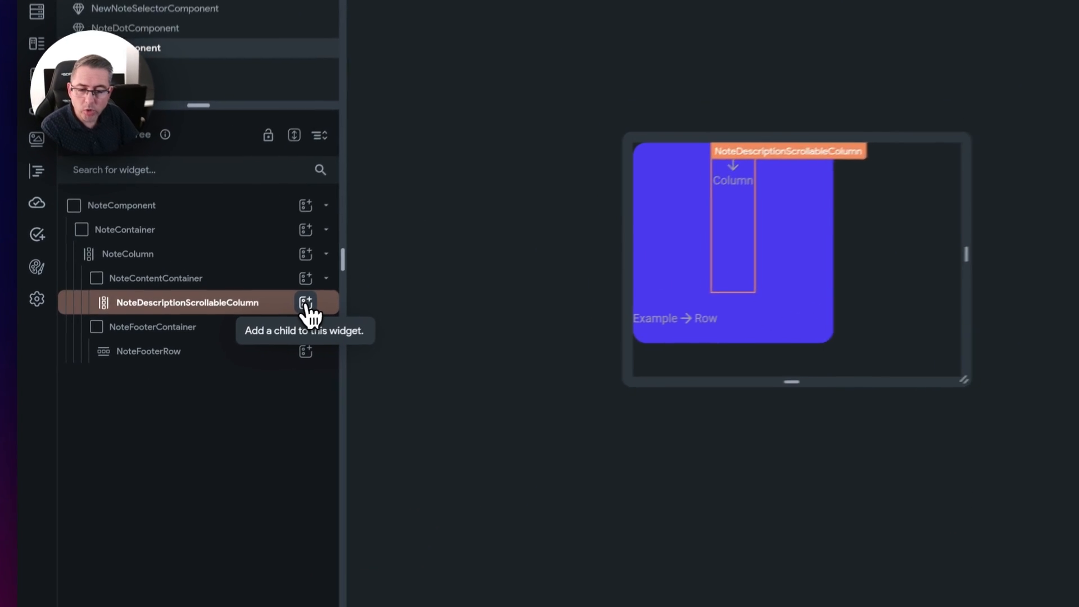
- Add a Row inside NoteDescriptionScrollableColumn and name it NoteDescriptionRow
click(231, 347)
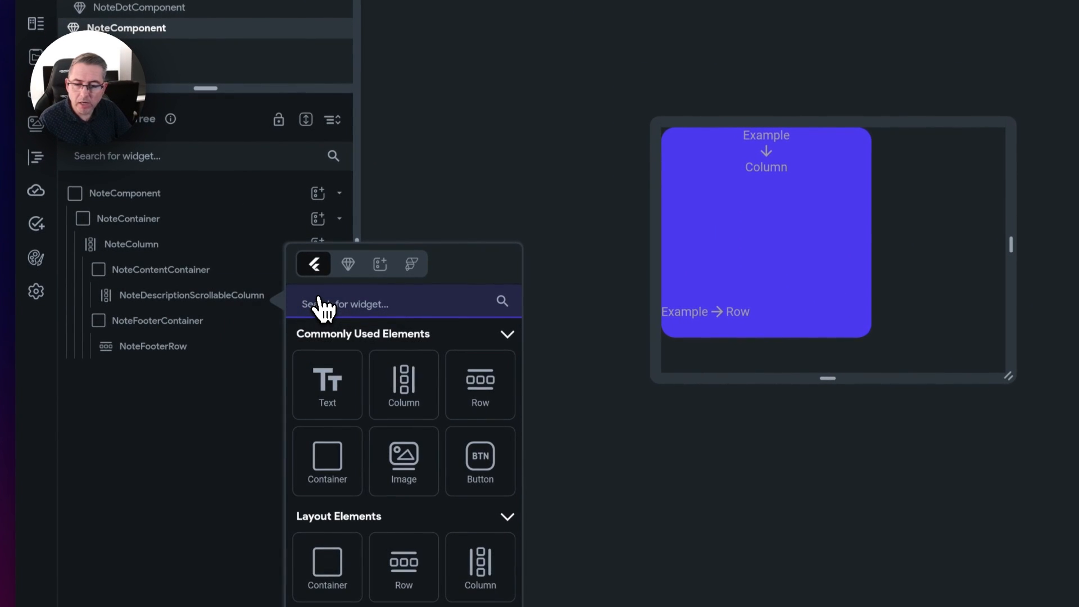
click(481, 387)
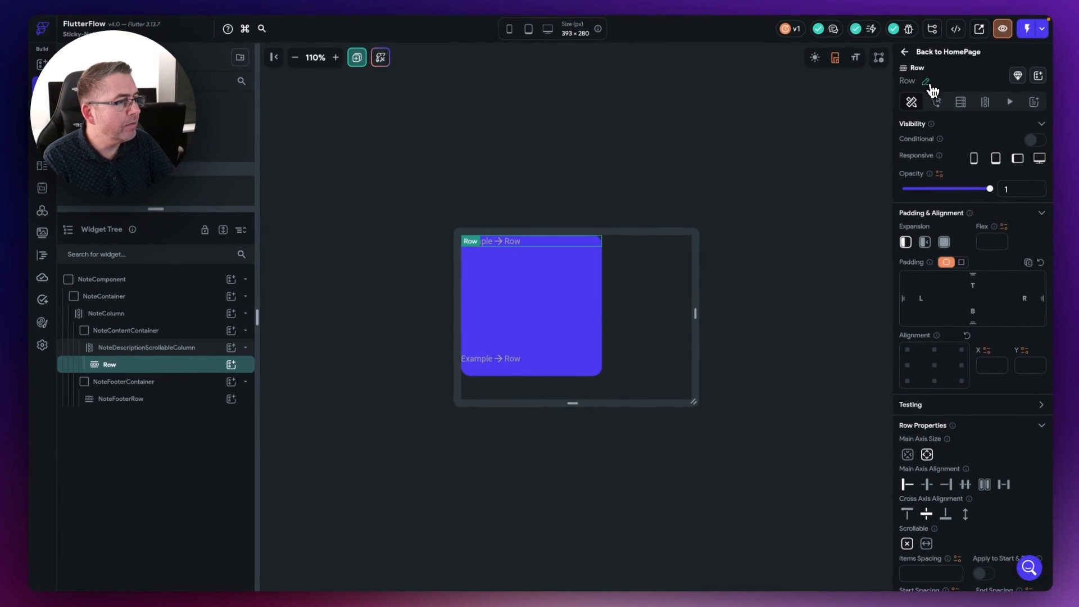
click(926, 82)
text(NoteDescriptionRow)
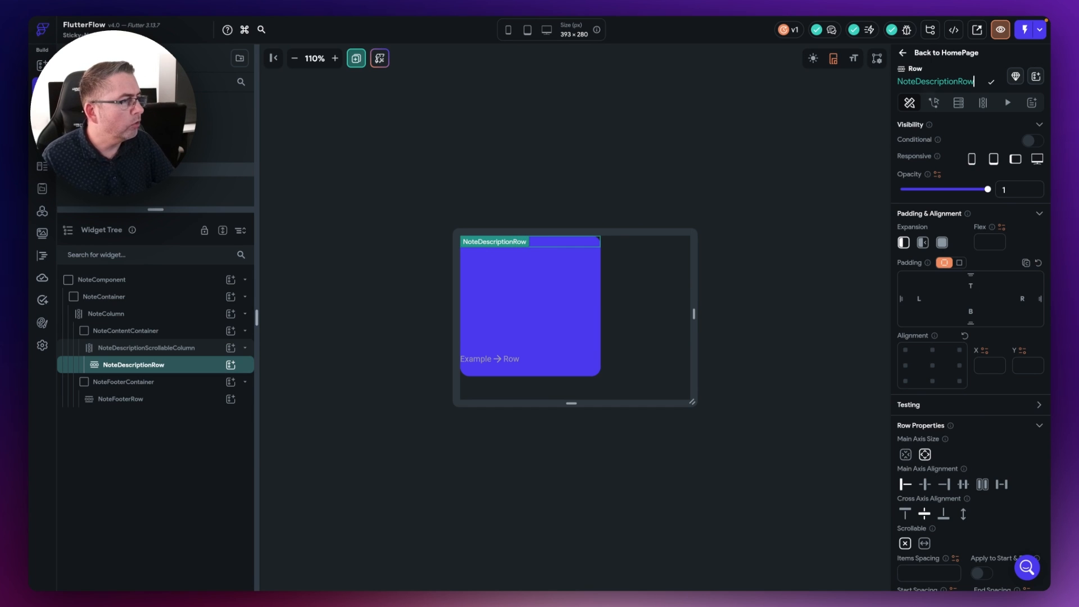
click(992, 82)
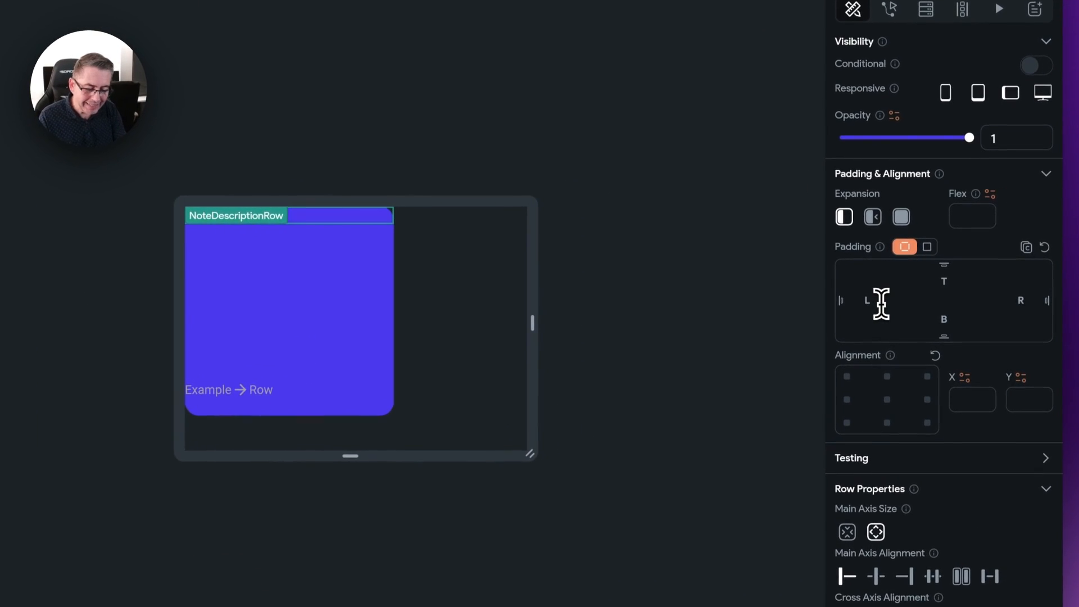
- Set the left and right padding of NoteDescriptionRow to 16
click(880, 304)
text(16)
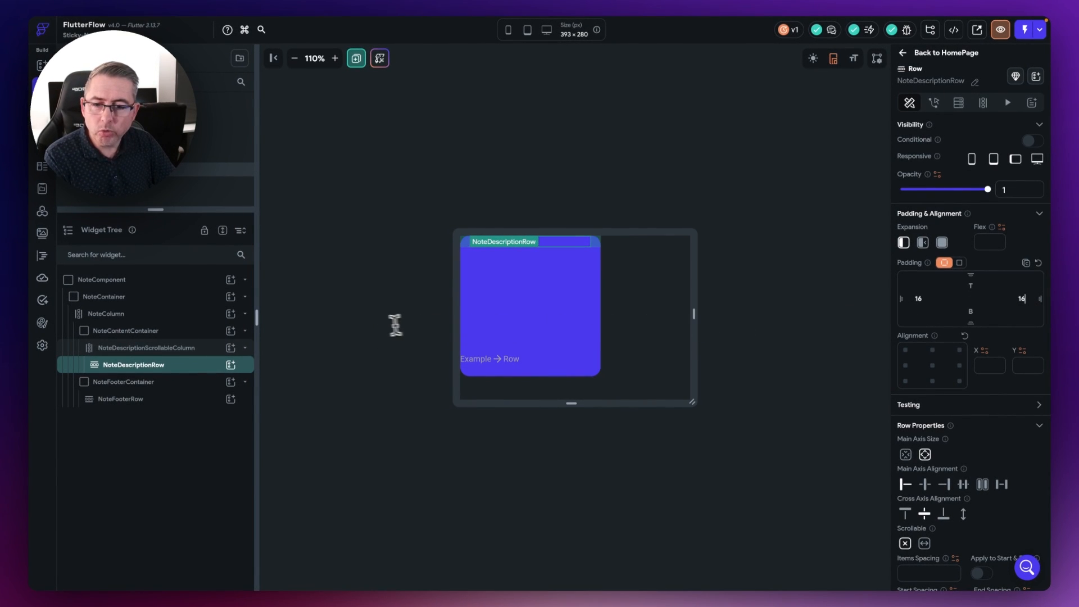
- Collapse the NoteContentContainer branch in the widget tree
click(109, 315)
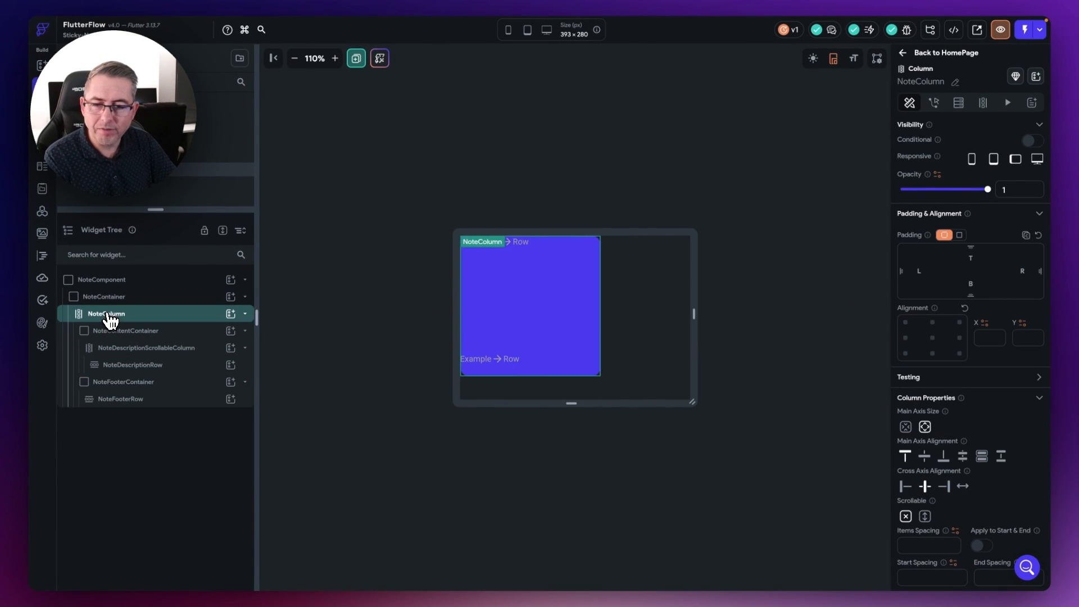
click(246, 336)
click(245, 333)
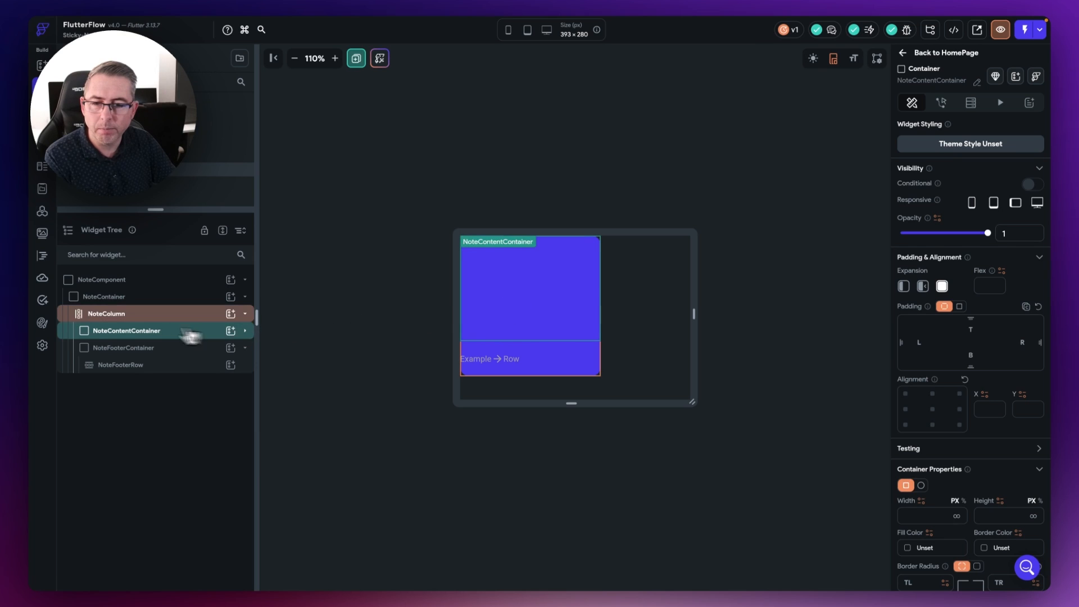
- Set the start spacing of NoteColumn to 16 and its end spacing to 8
click(104, 315)
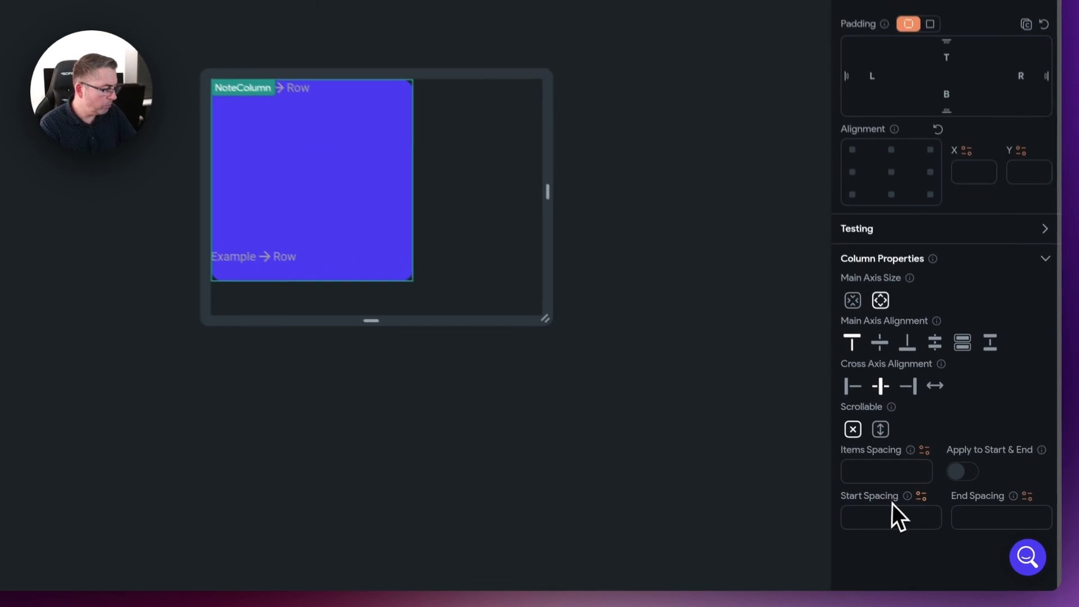
click(869, 517)
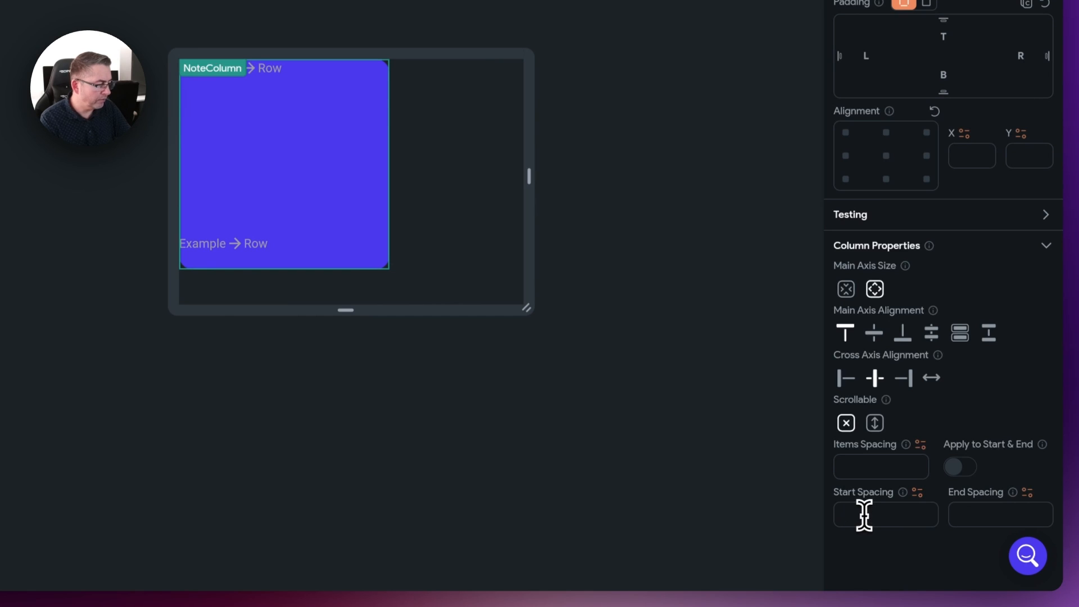
text(16)
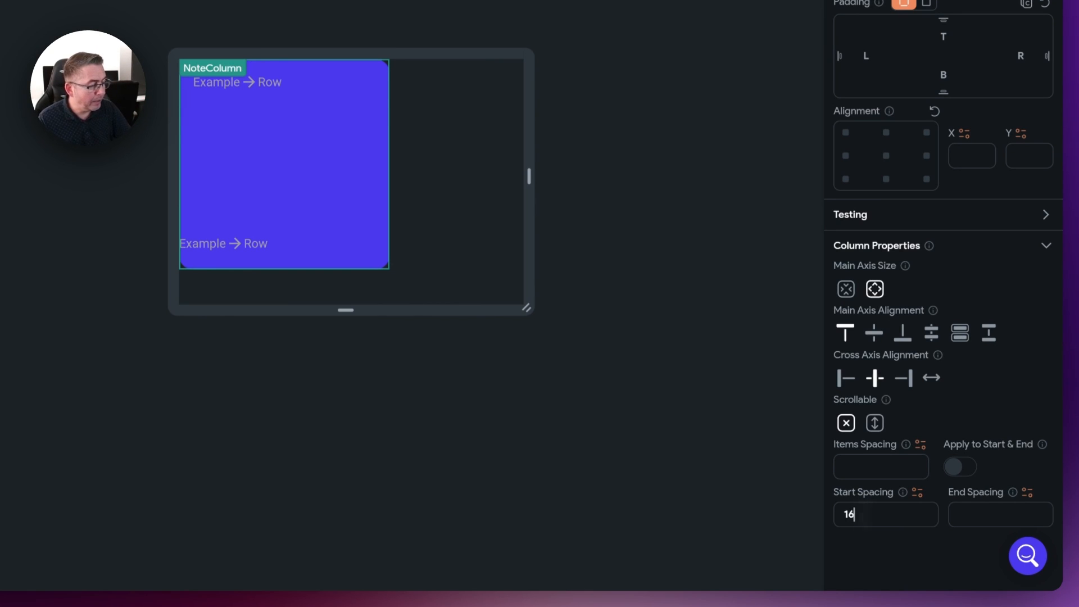
click(975, 512)
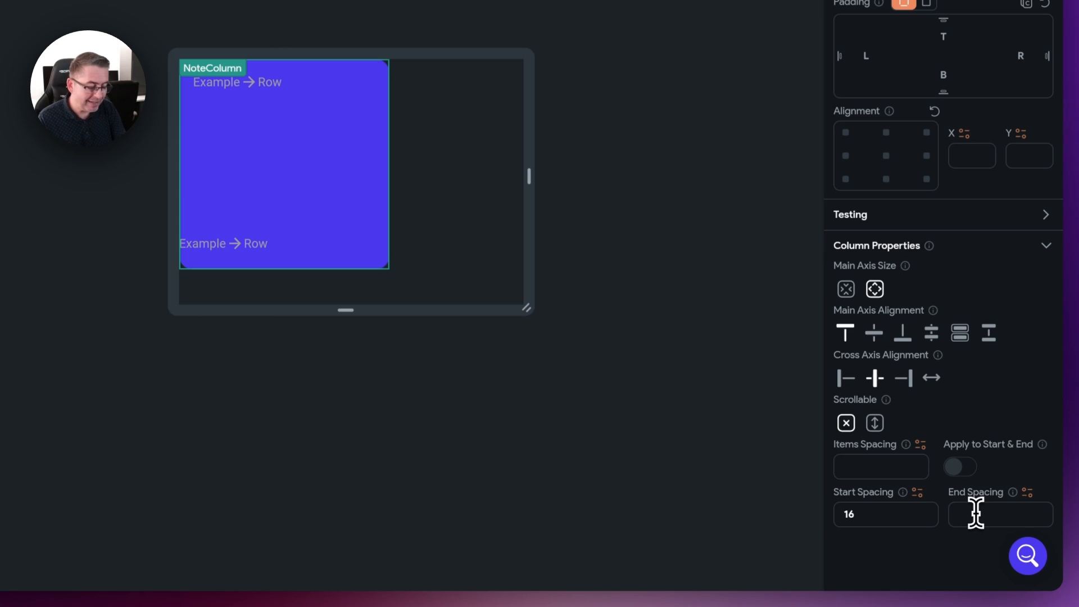
text(8)
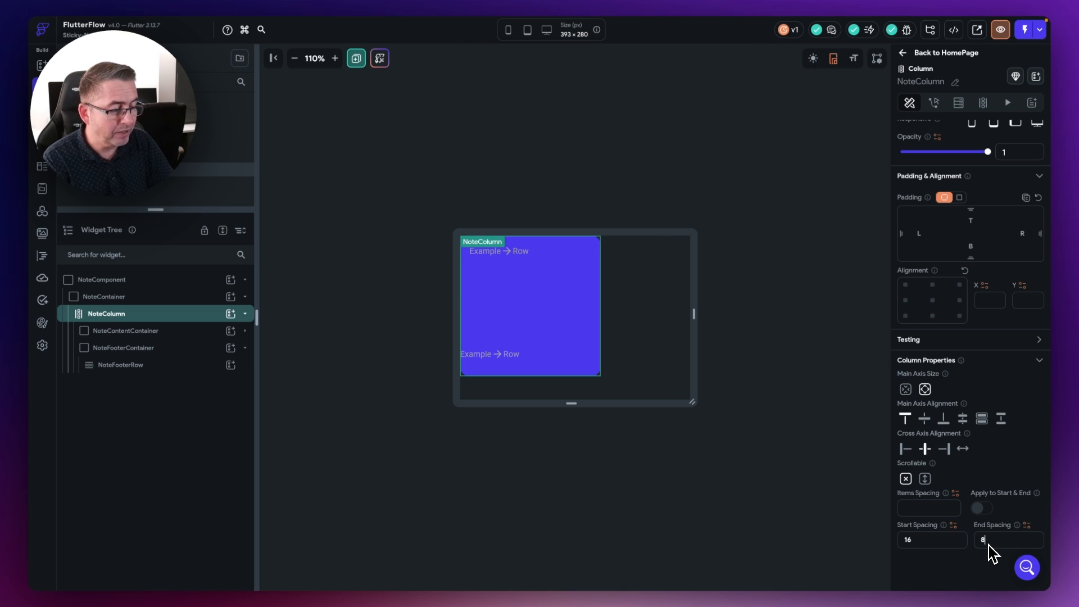
- Expand the NoteContentContainer branch and add a Text widget inside NoteDescriptionRow
click(246, 331)
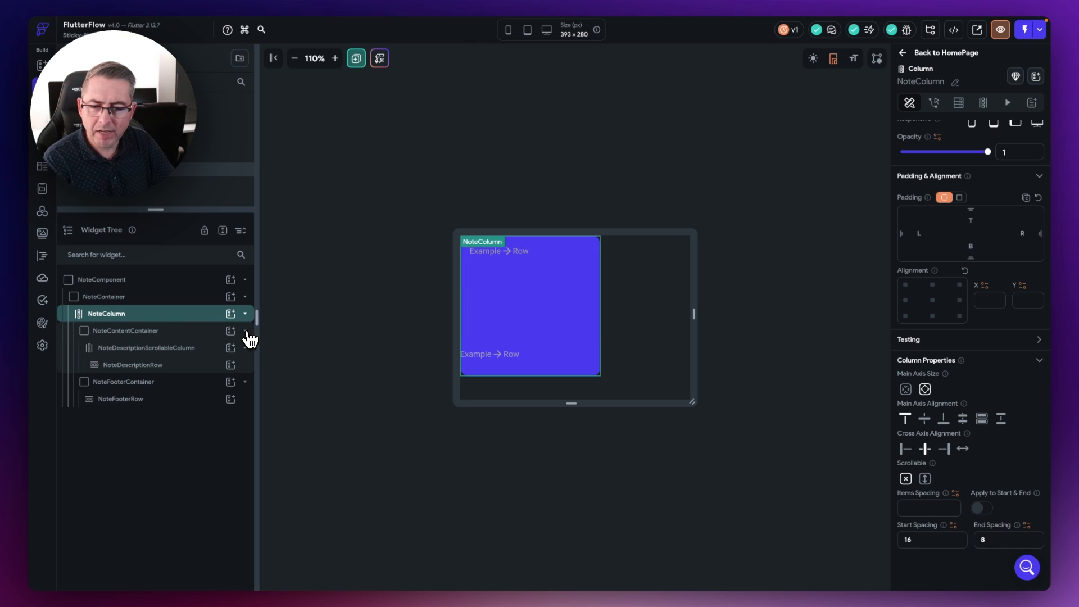
click(152, 366)
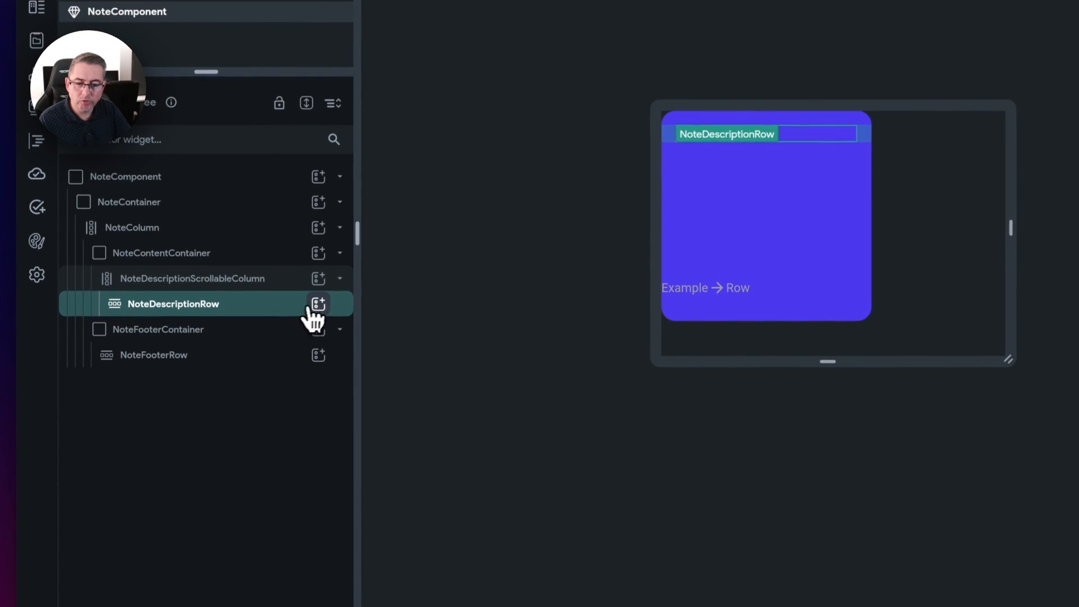
click(281, 329)
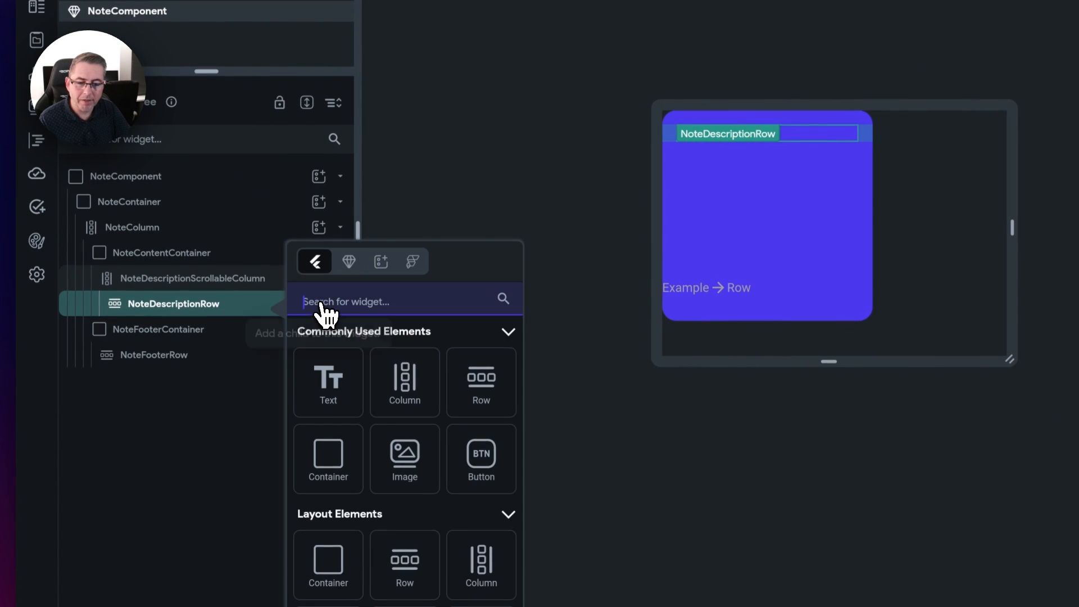
click(331, 389)
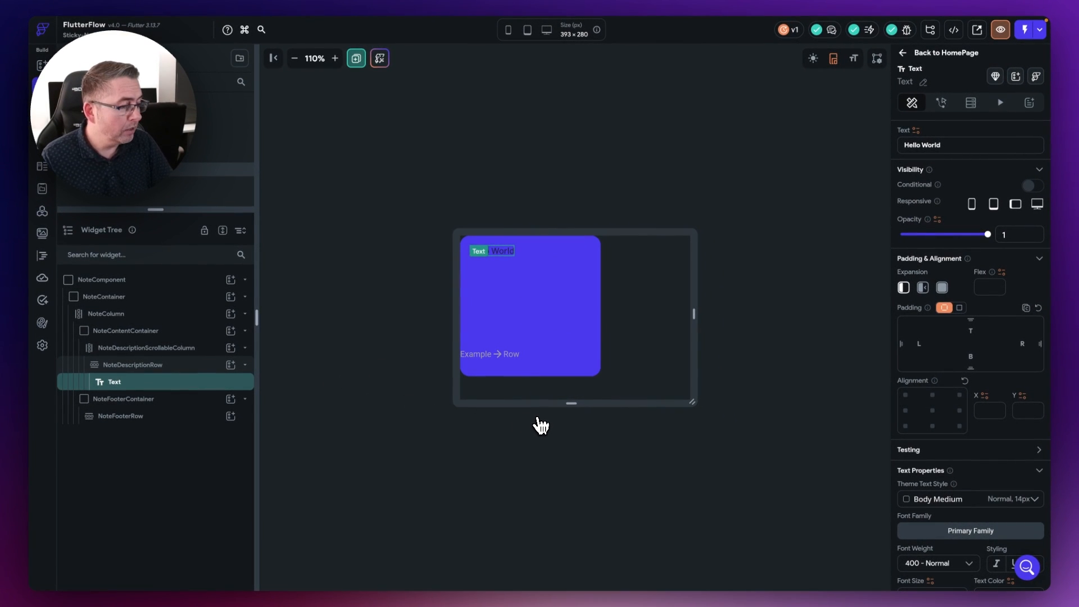
- Apply the Title Medium theme text style to the new text in NoteDescriptionRow
scroll(938, 396, down, 1)
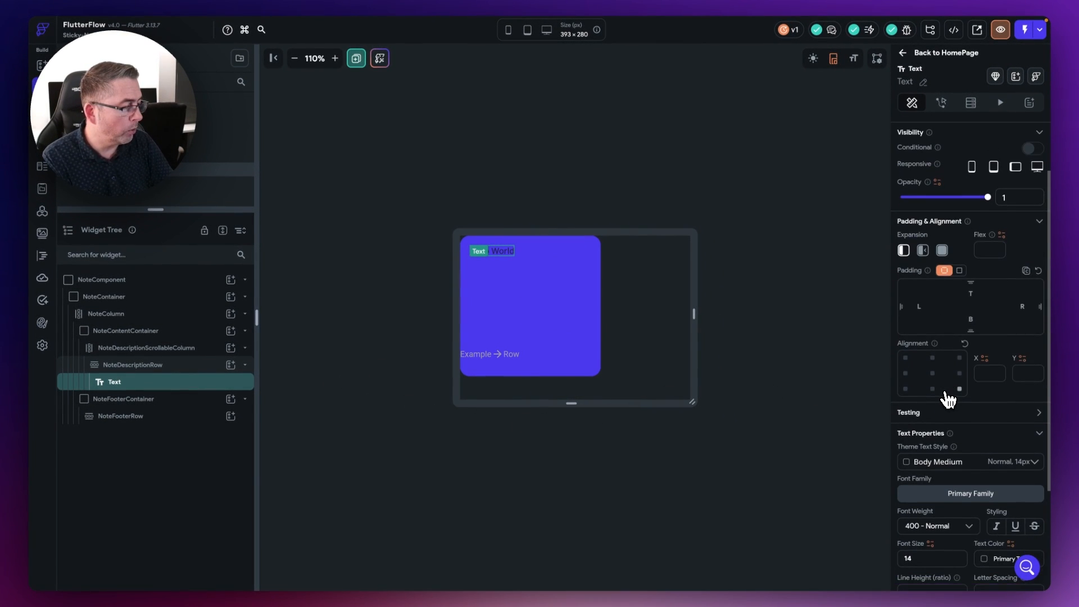
scroll(948, 400, down, 1)
scroll(968, 418, down, 1)
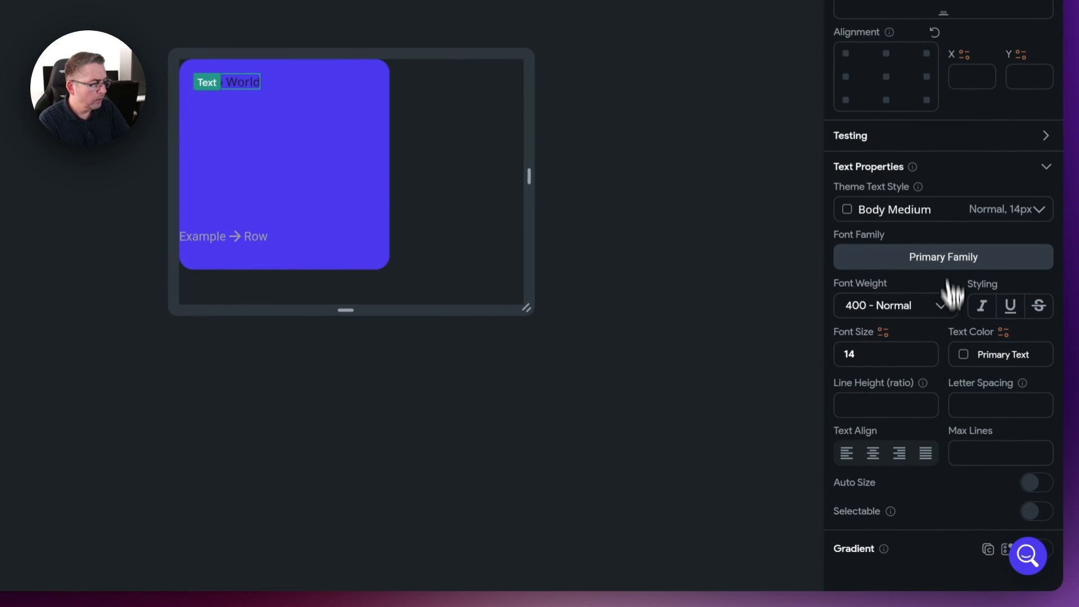
click(894, 210)
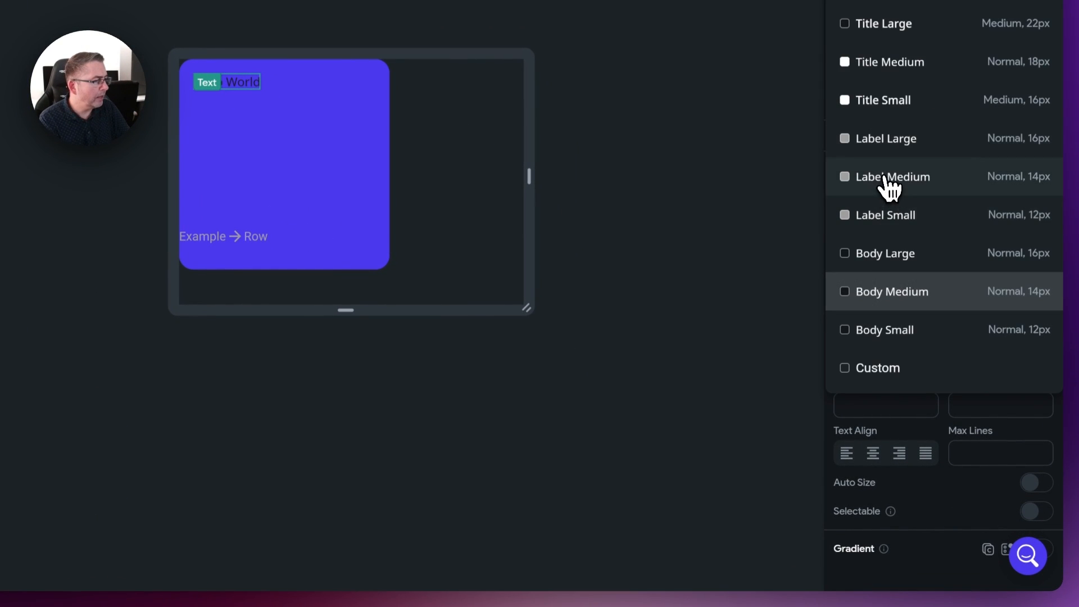
click(883, 100)
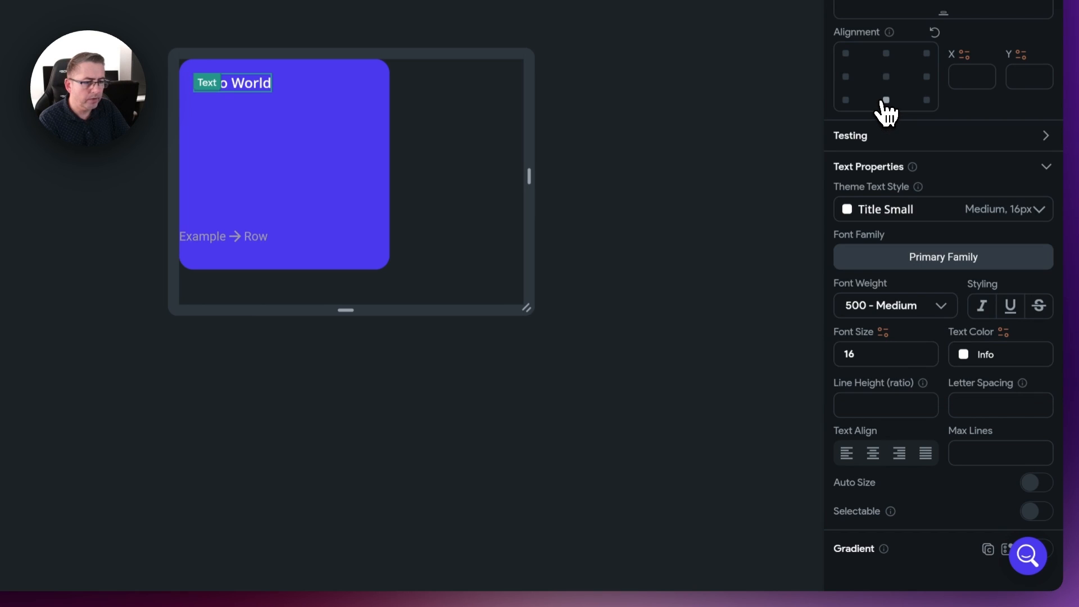
click(934, 213)
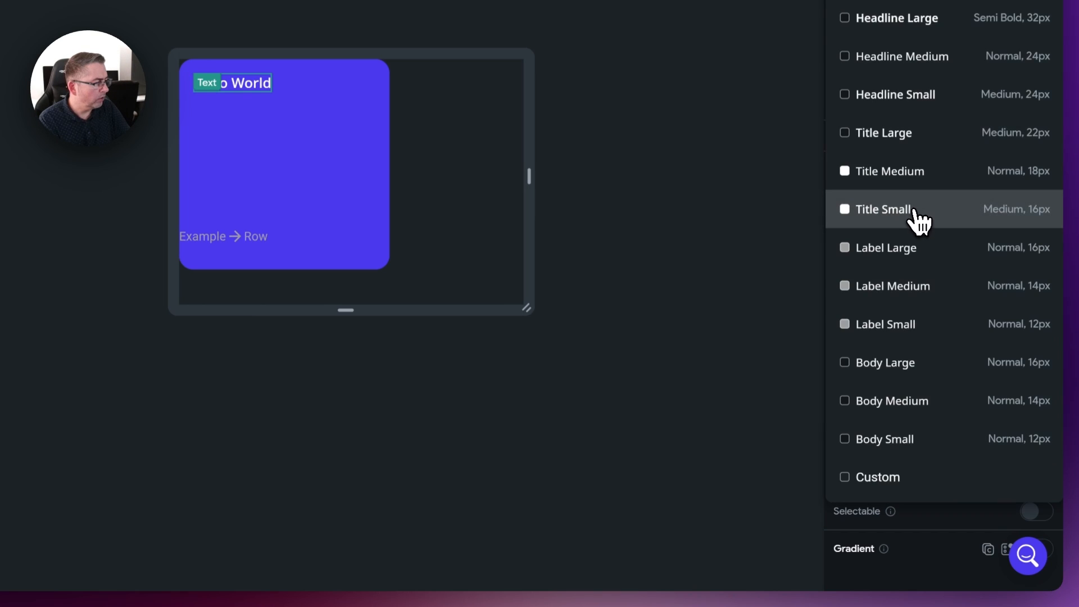
click(904, 174)
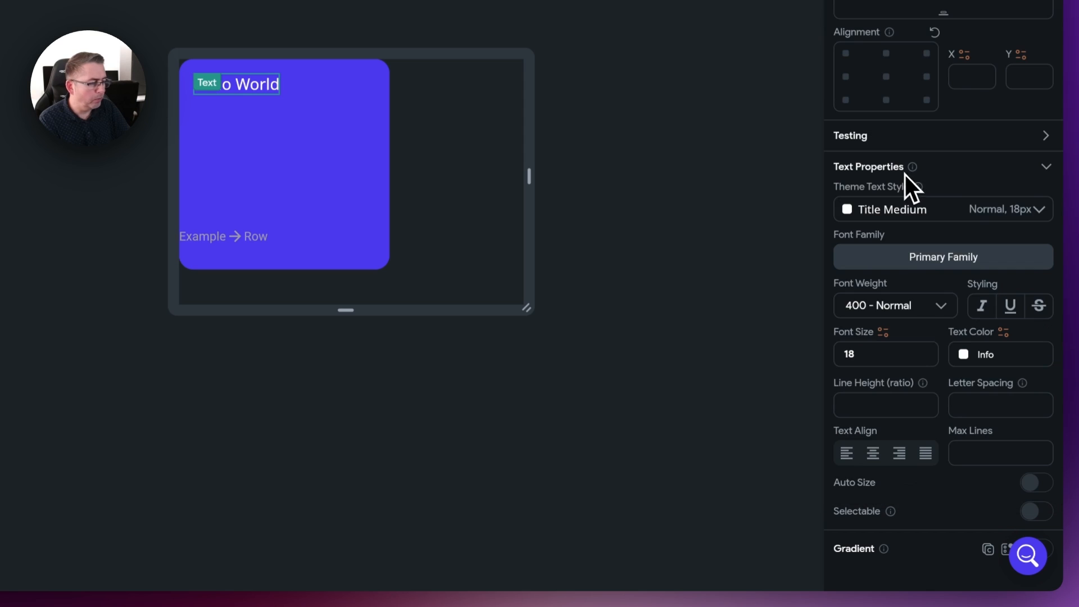
- Set the line height ratio of the text in NoteDescriptionRow to 1.5
mouse_move(911, 168)
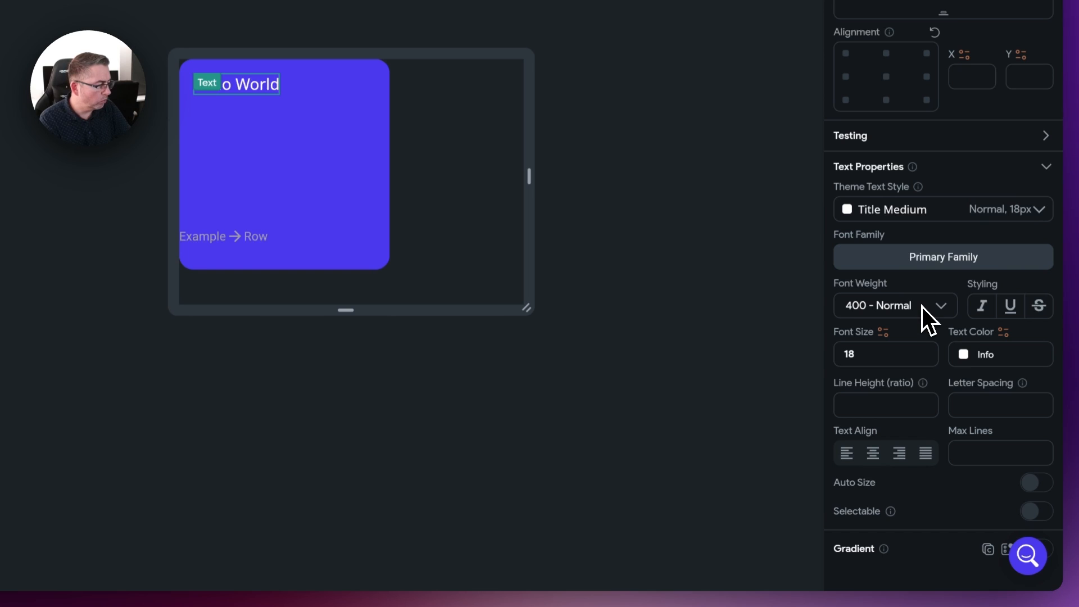
click(860, 403)
text(1)
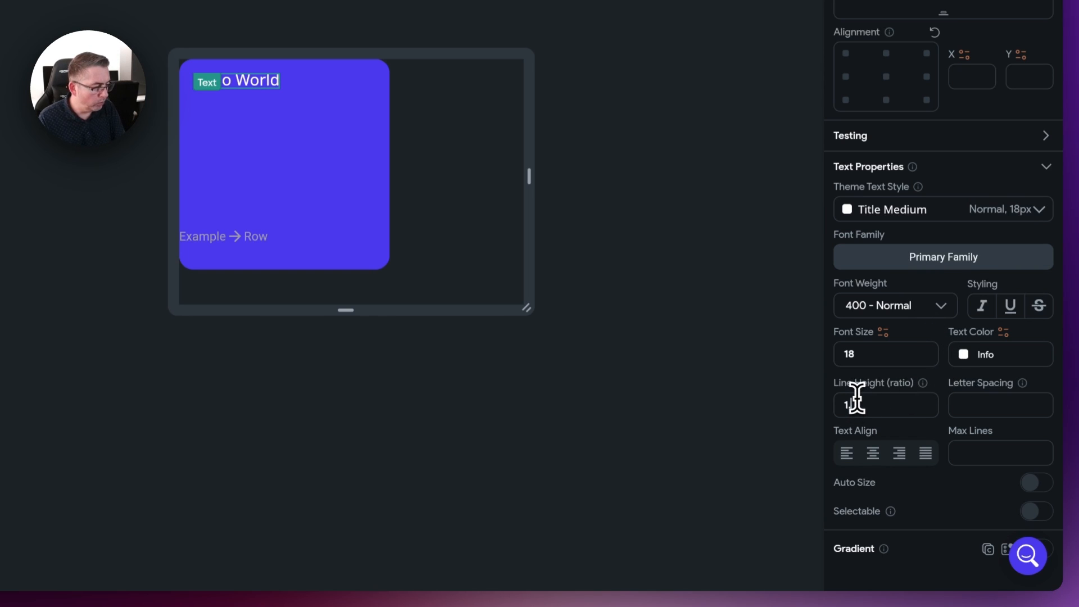
text(.5)
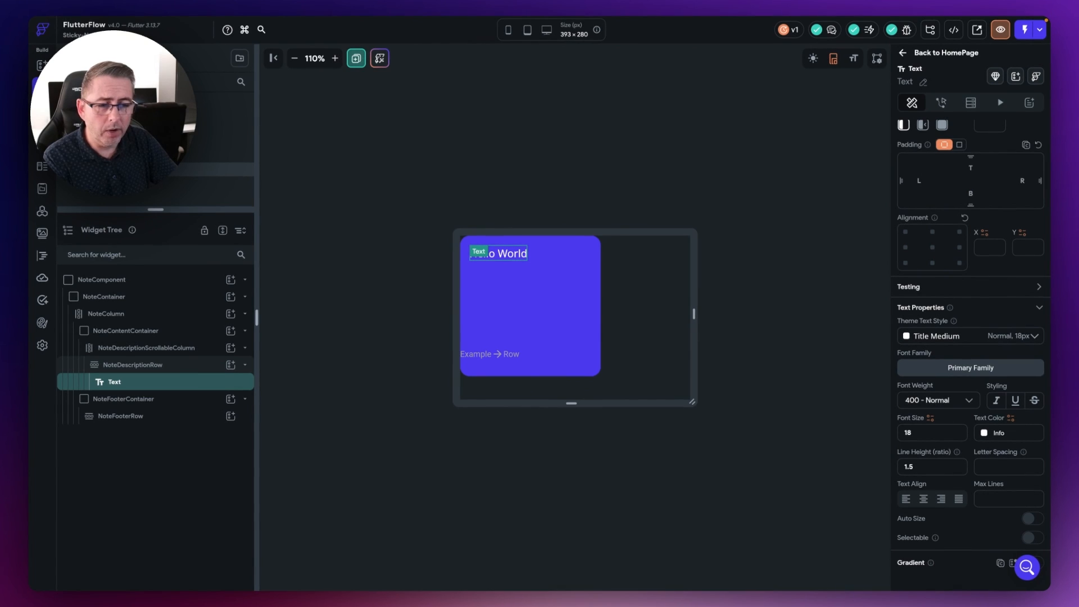
- Rename the Text widget in NoteDescriptionRow to NoteDescriptionText
click(923, 83)
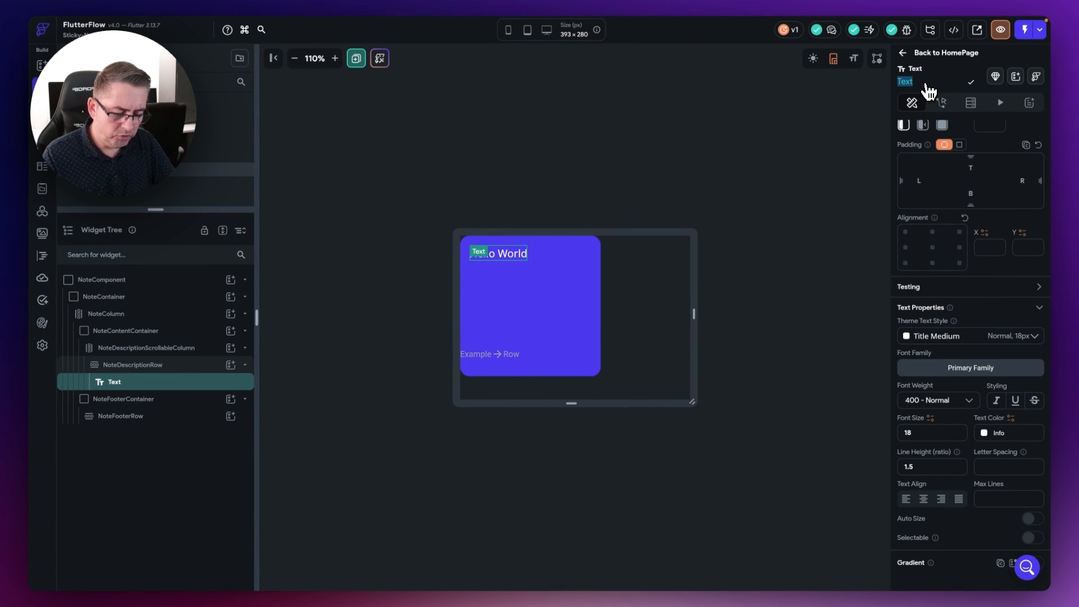
text(NoteDE)
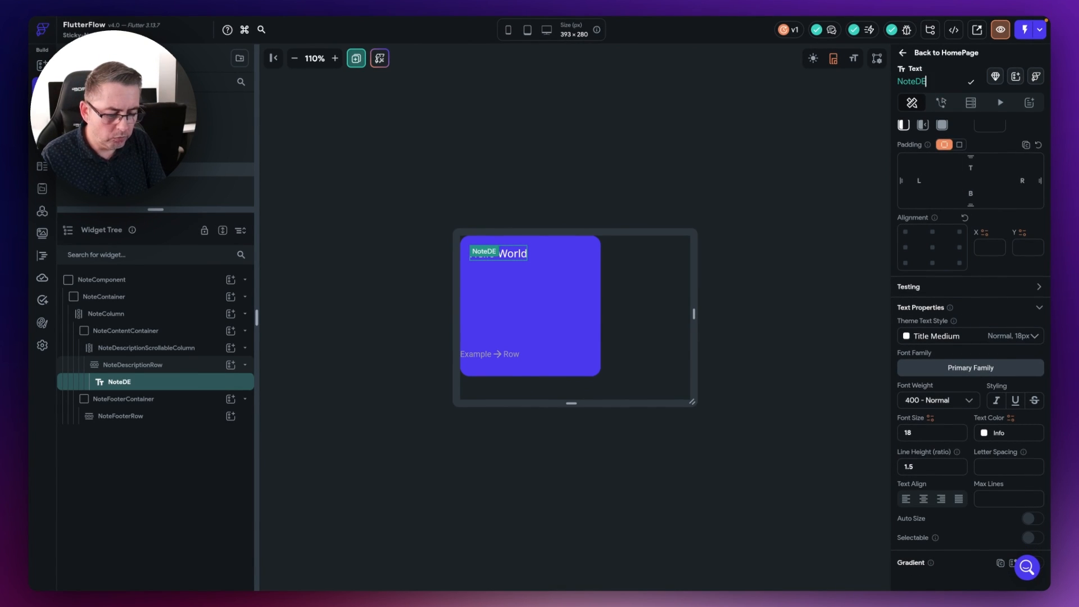
text(scription)
key(BackSpace)
key(BackSpace)
key(BackSpace)
key(BackSpace)
key(BackSpace)
key(BackSpace)
key(BackSpace)
key(BackSpace)
key(BackSpace)
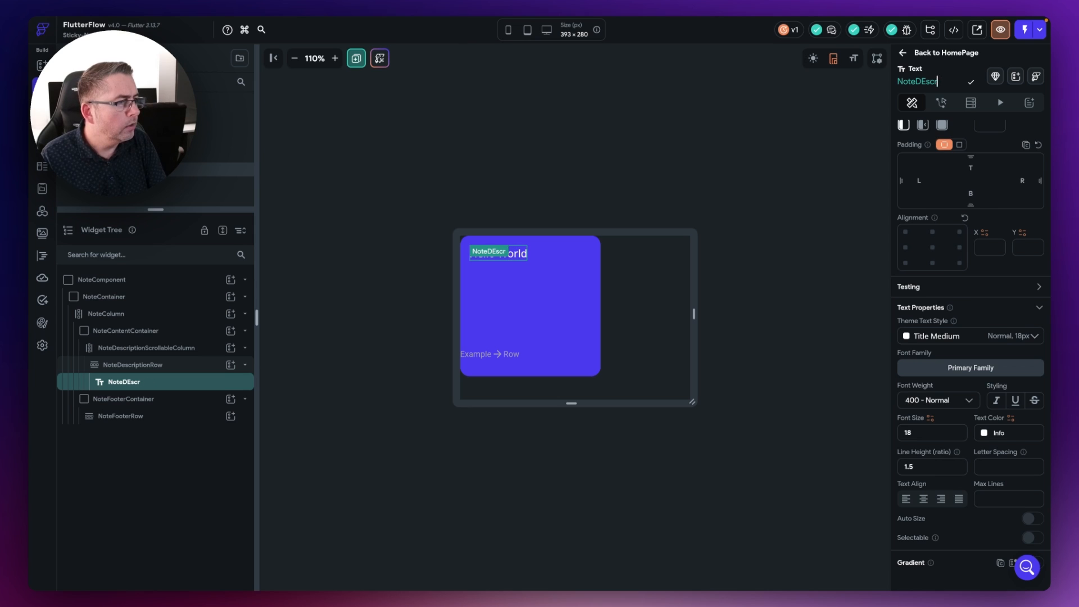
text(scriptionTex)
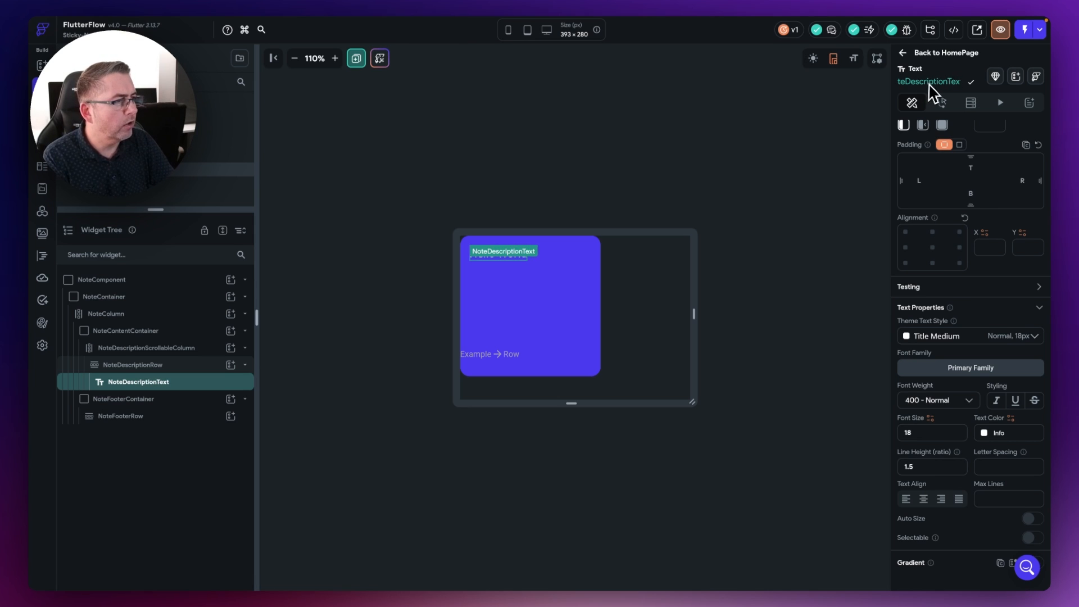
click(971, 82)
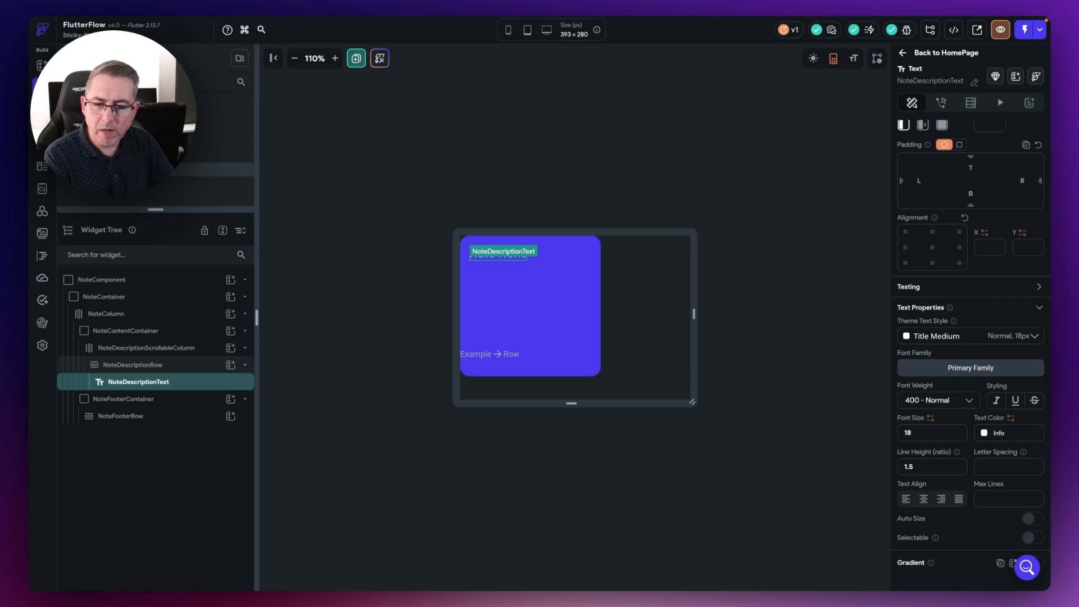
- Add a Text widget inside NoteFooterRow and name it NoteDateText
click(232, 417)
click(236, 441)
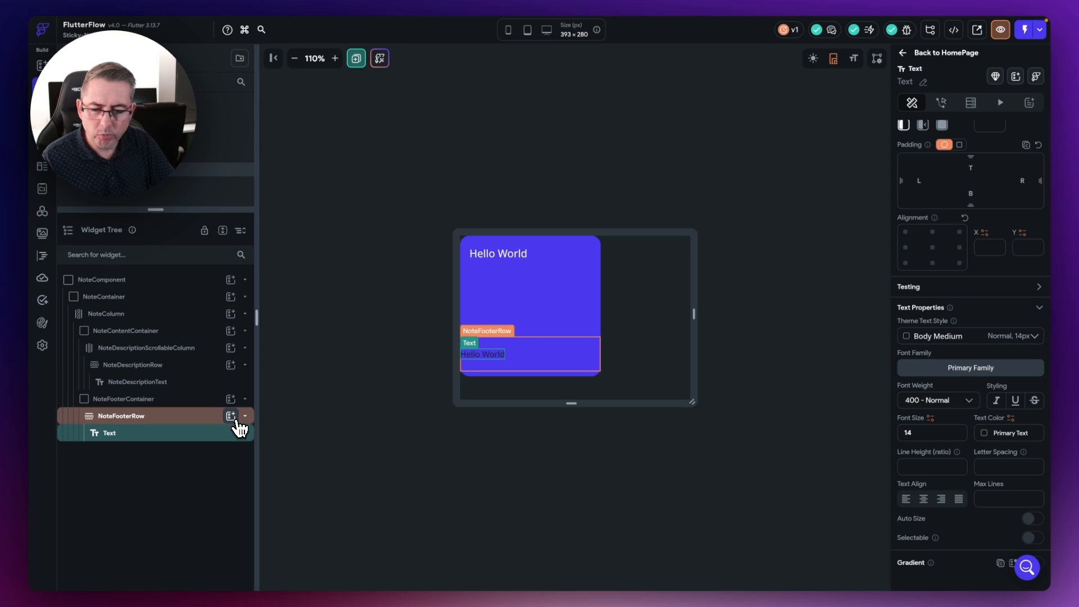
click(923, 83)
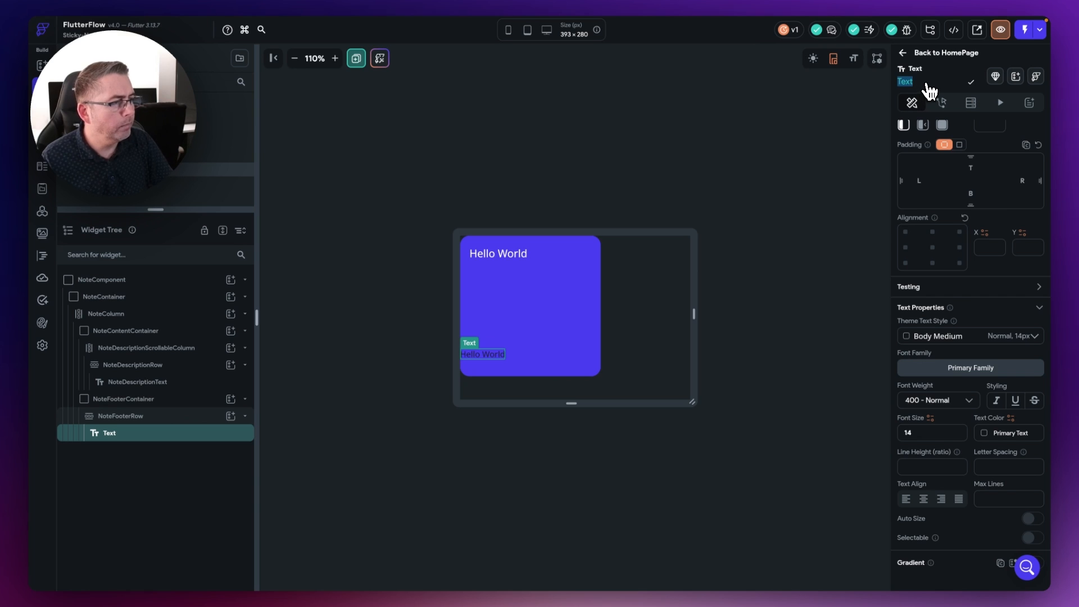
text(NoteDateText)
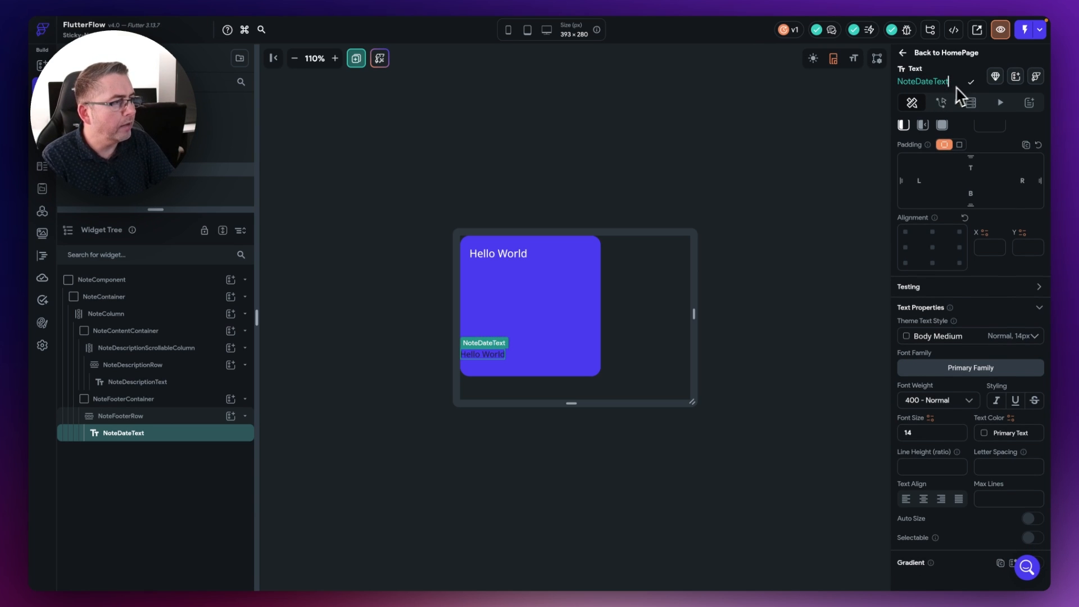
click(971, 82)
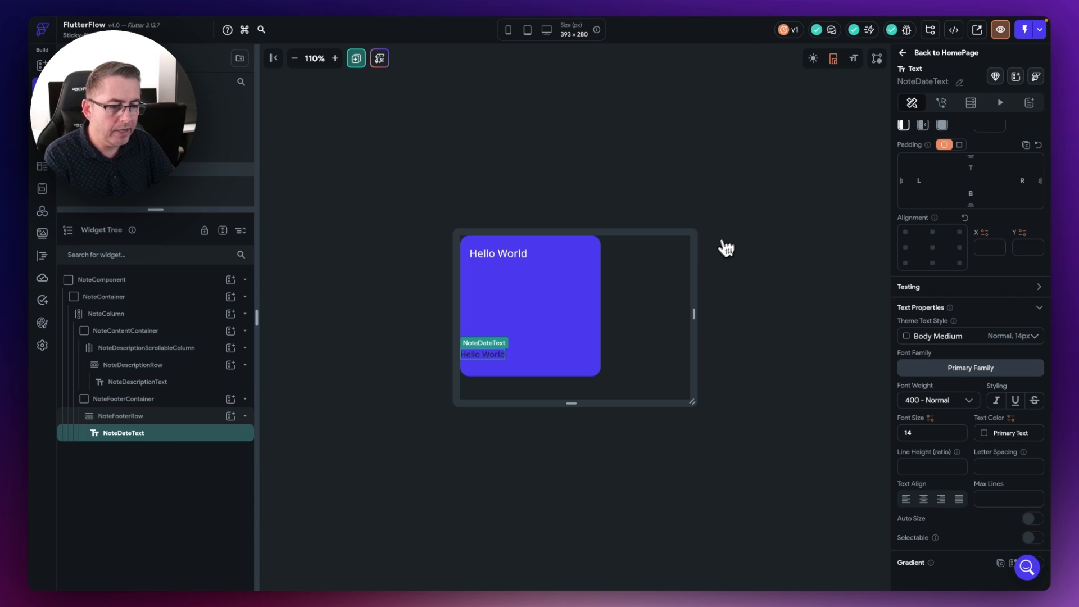
- Set the left and right padding of NoteFooterRow to 16
click(136, 424)
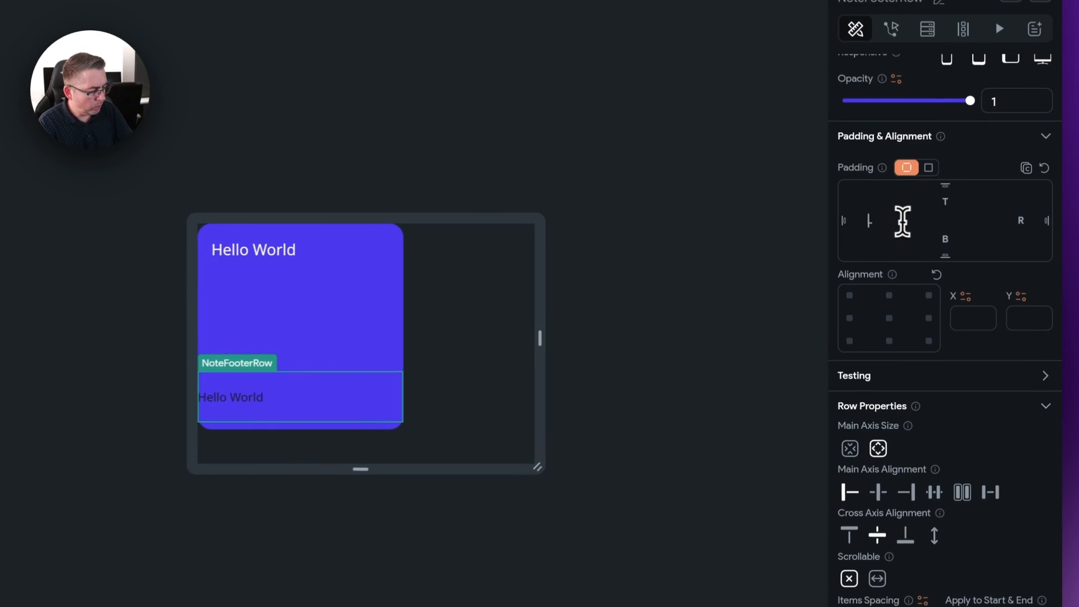
text(16)
click(1026, 225)
text(16)
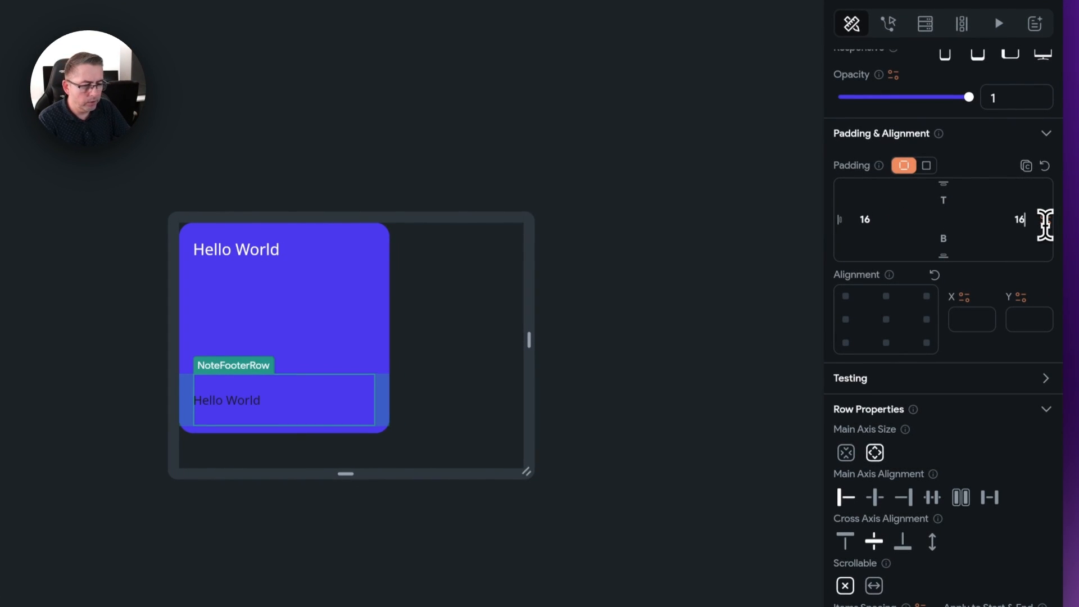
- Set the NoteDateText theme text style to Title Small with a 400 - Normal font weight
click(124, 434)
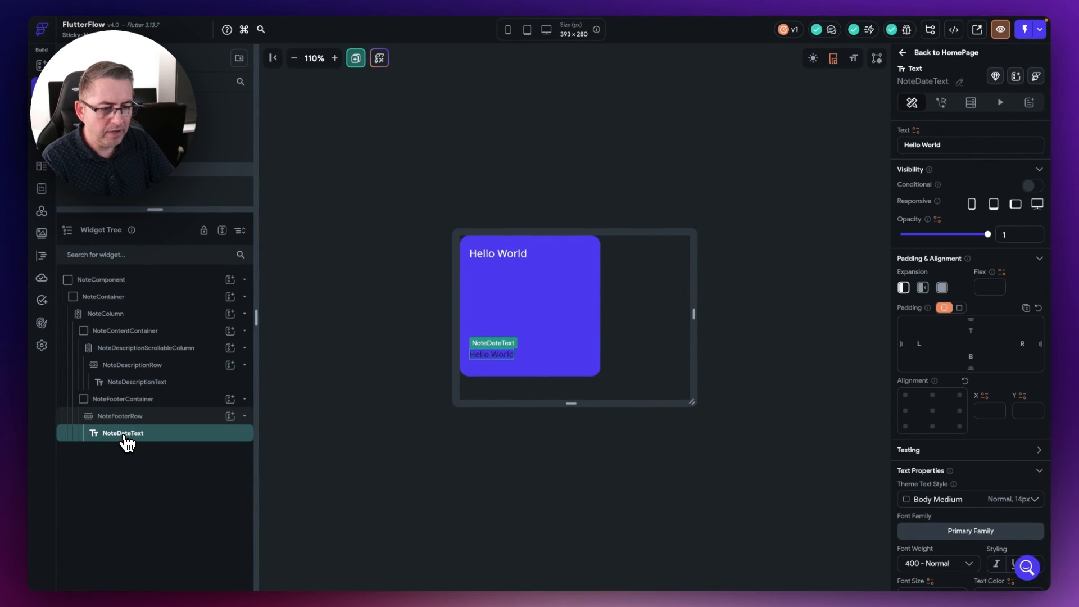
scroll(949, 374, down, 2)
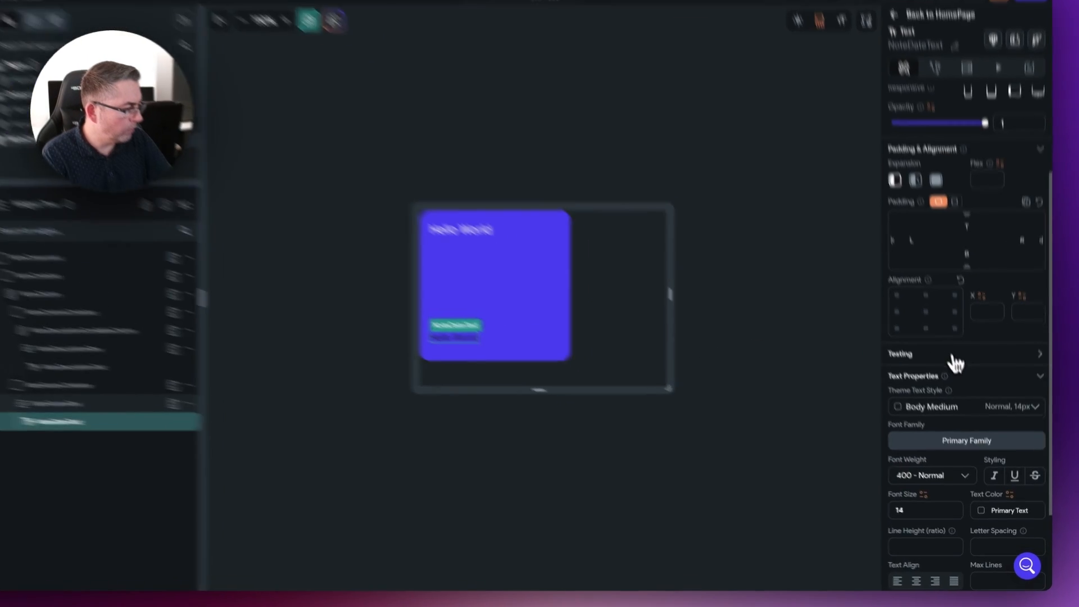
scroll(956, 367, down, 2)
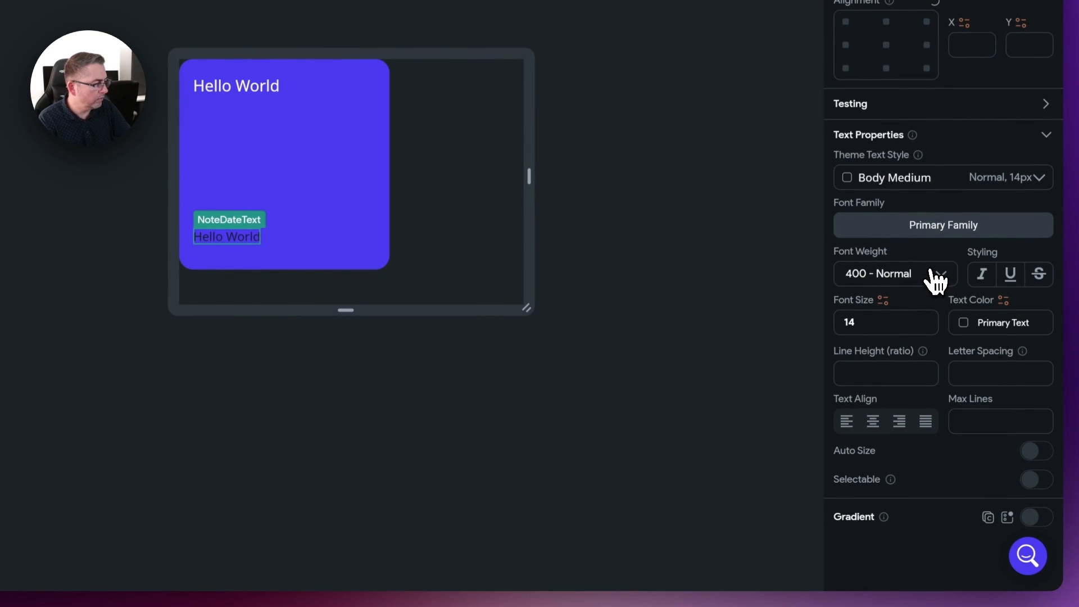
click(1037, 180)
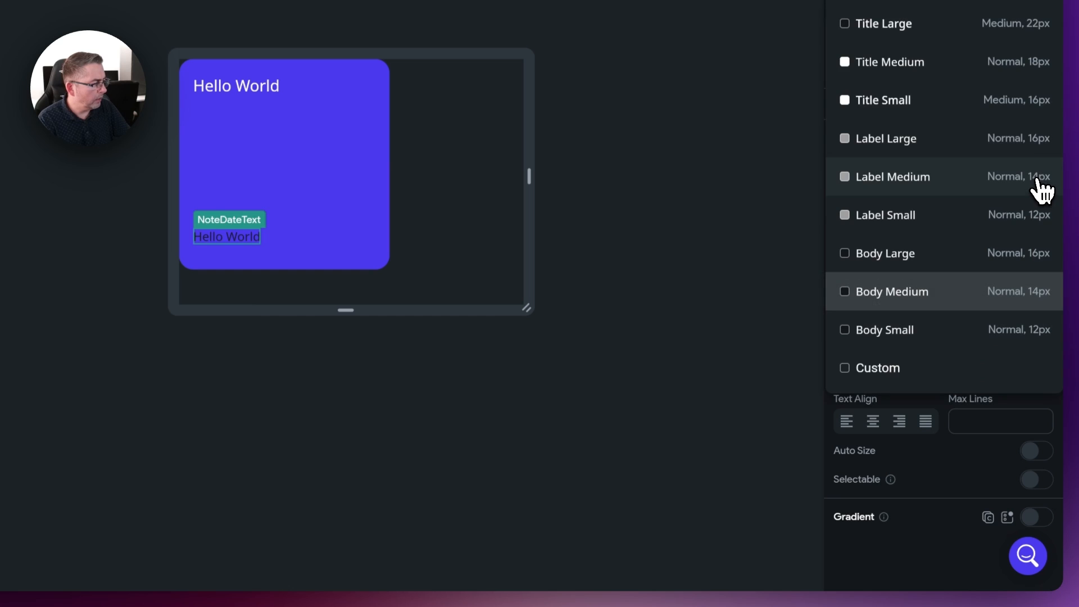
click(888, 104)
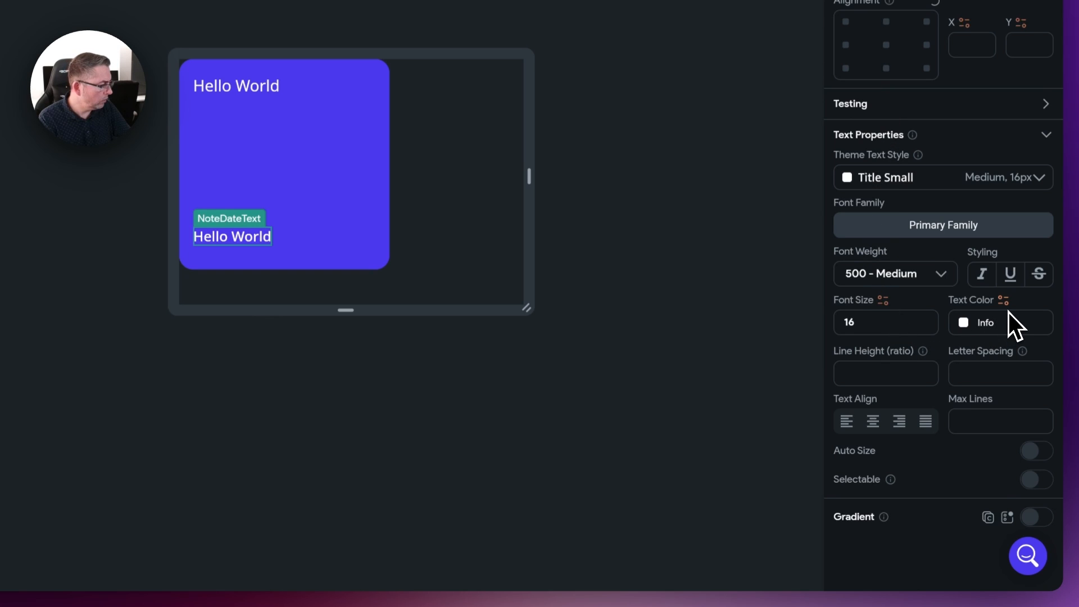
click(944, 279)
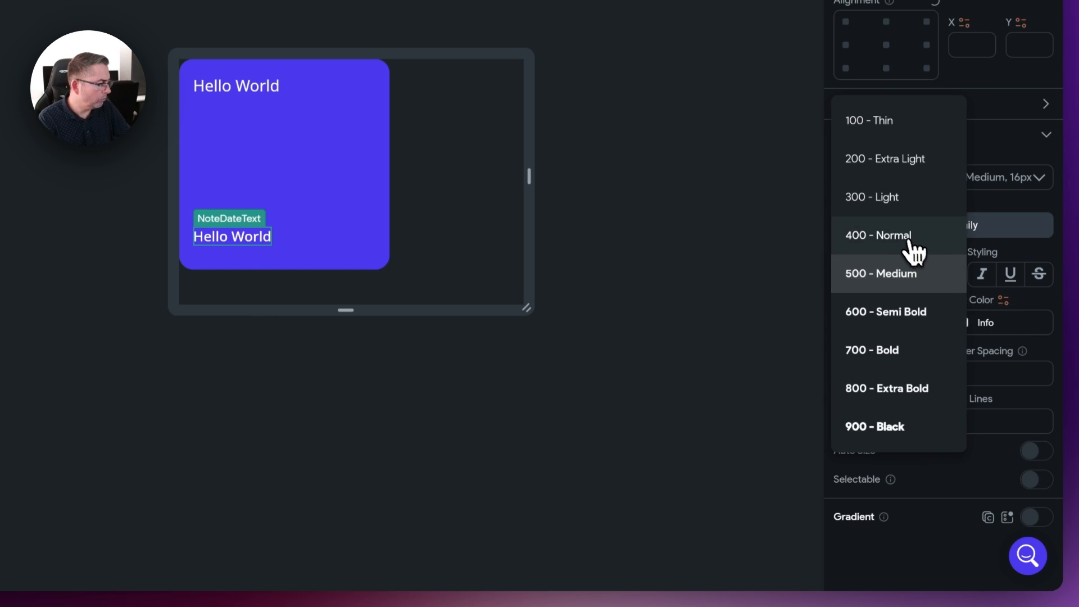
click(906, 241)
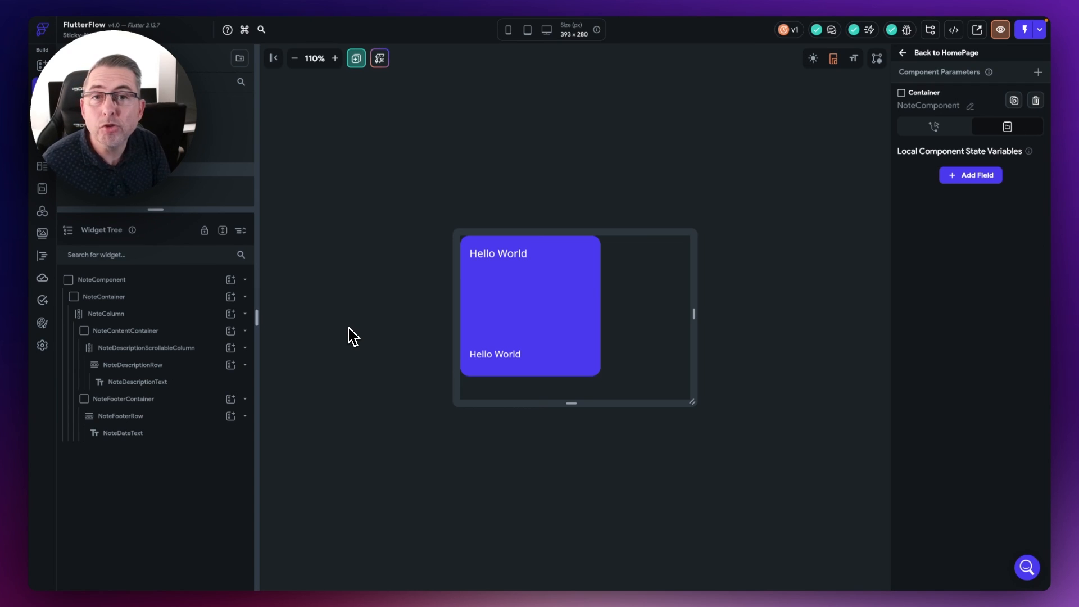
- Add a required NoteComponent parameter named note, with type Data Type set to Note
click(91, 284)
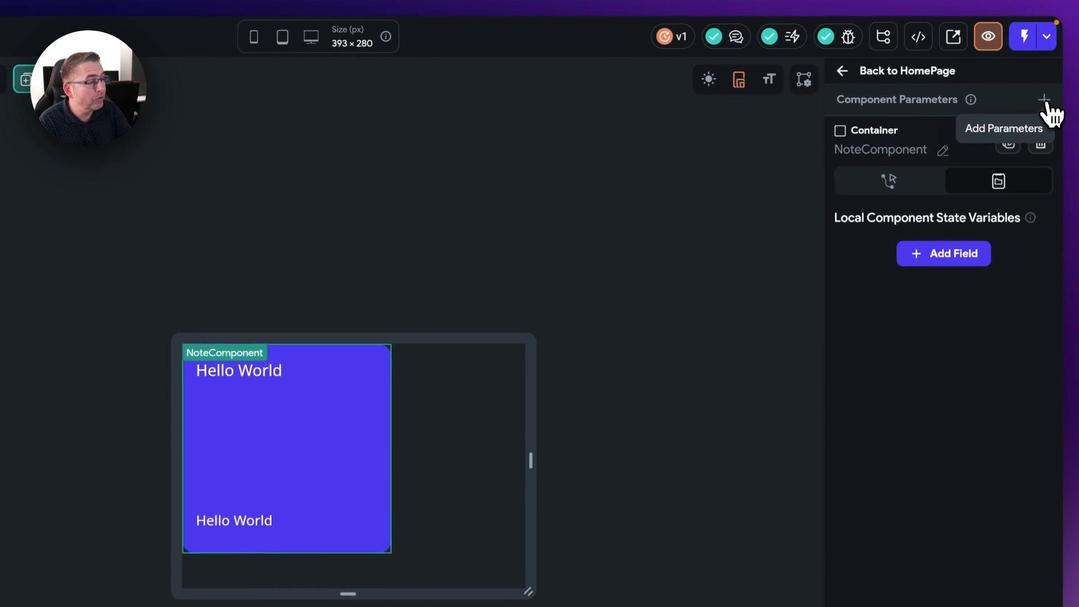
click(1043, 100)
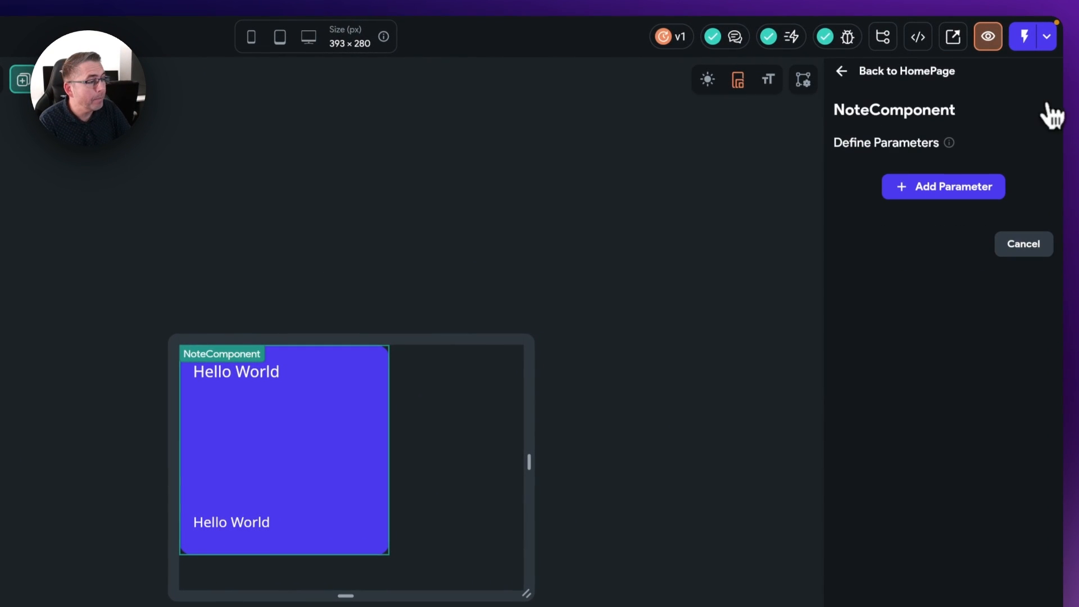
click(938, 187)
click(881, 244)
text(note)
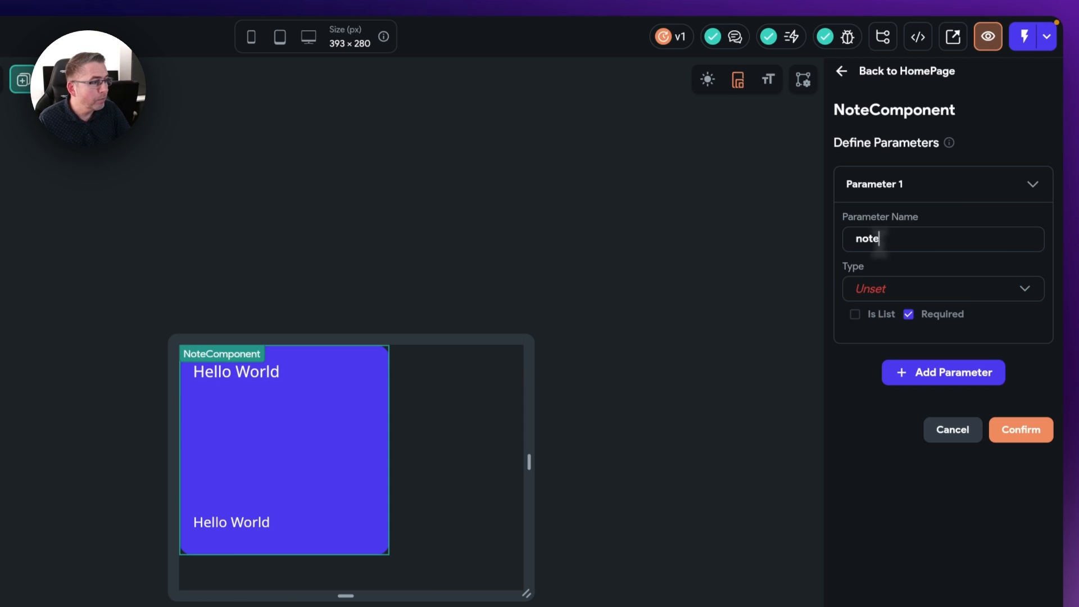
click(891, 298)
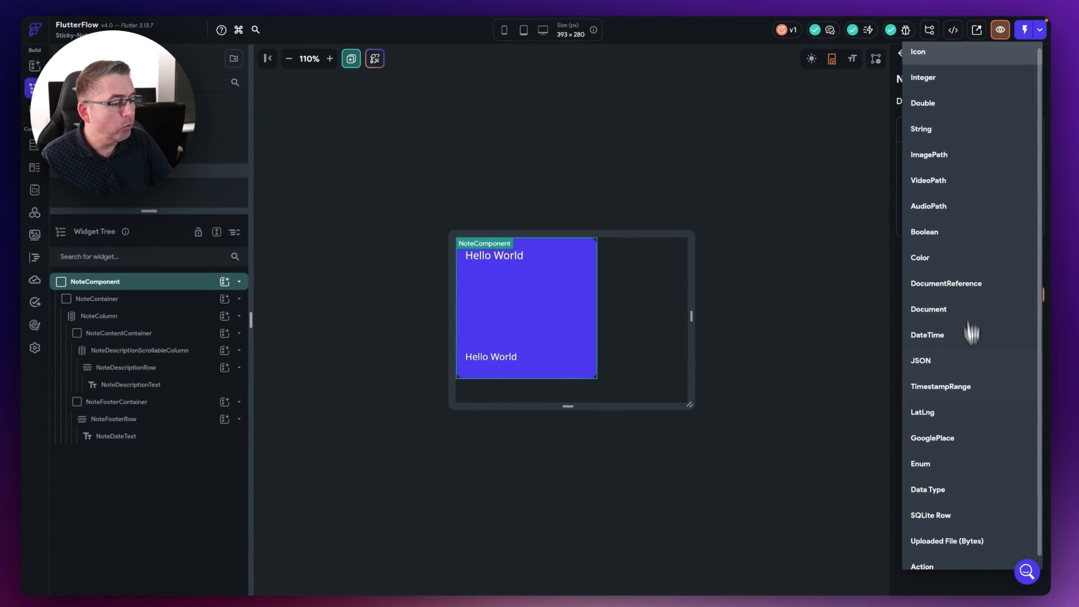
click(939, 486)
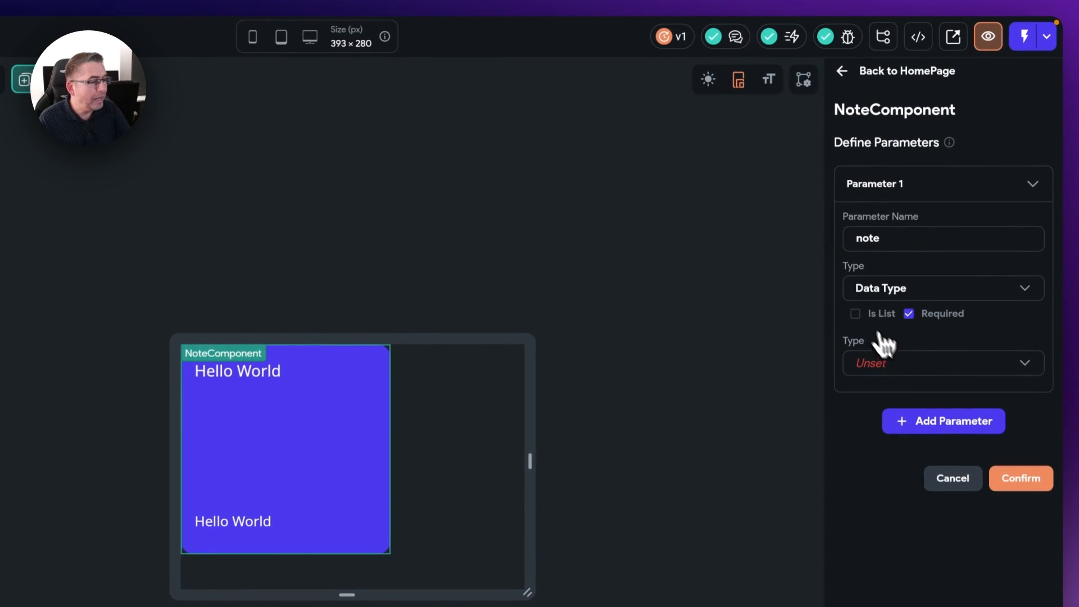
click(902, 365)
click(893, 374)
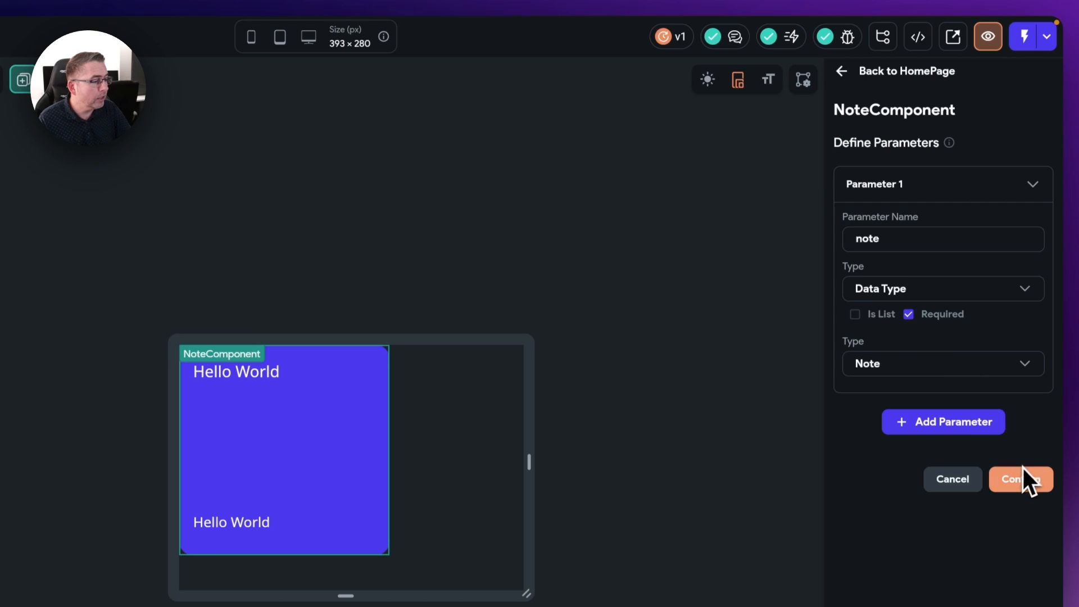
- Add a second NoteComponent parameter named onDeleteAction of type Action
click(978, 432)
click(888, 479)
text(on)
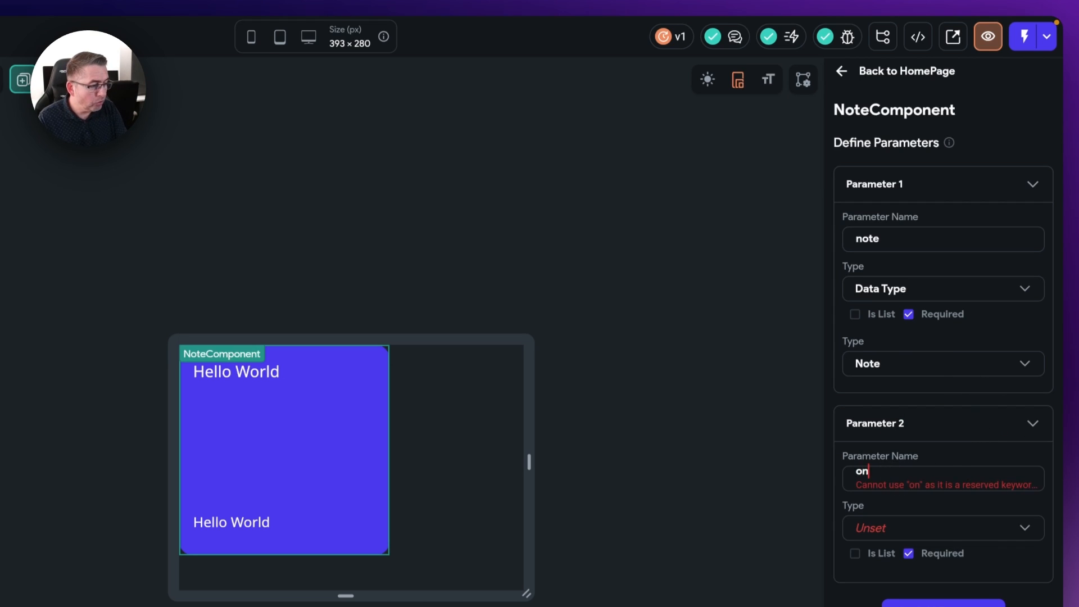
text(DeleteAction)
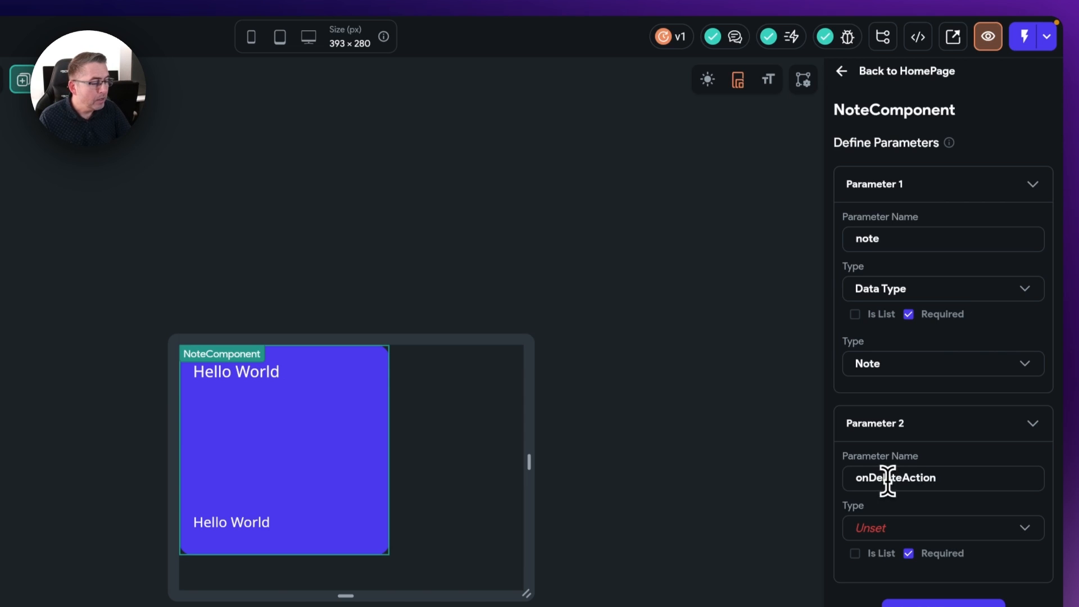
click(917, 528)
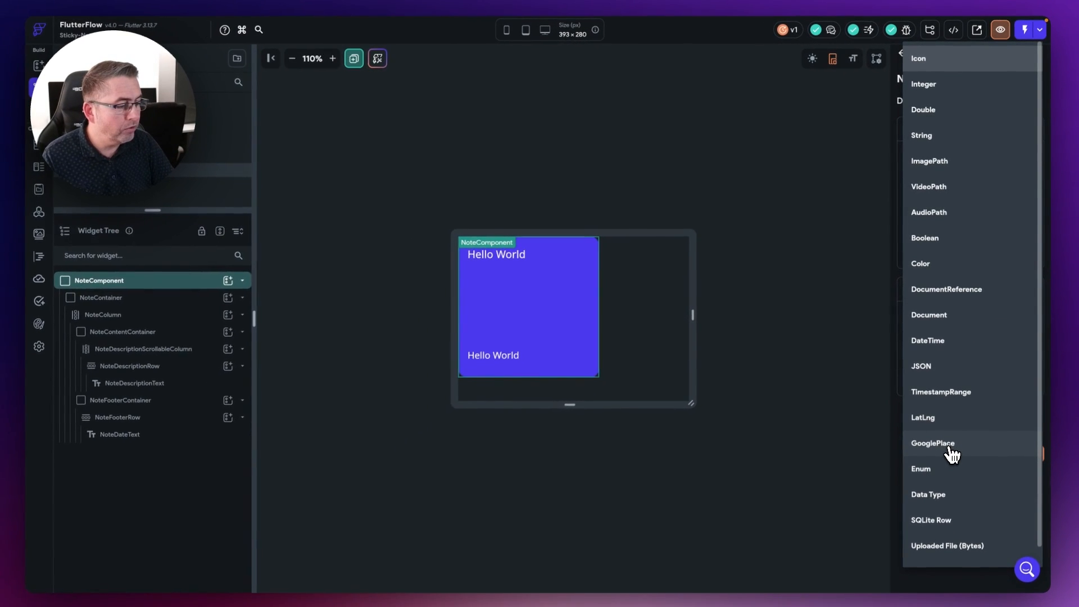
scroll(952, 451, down, 1)
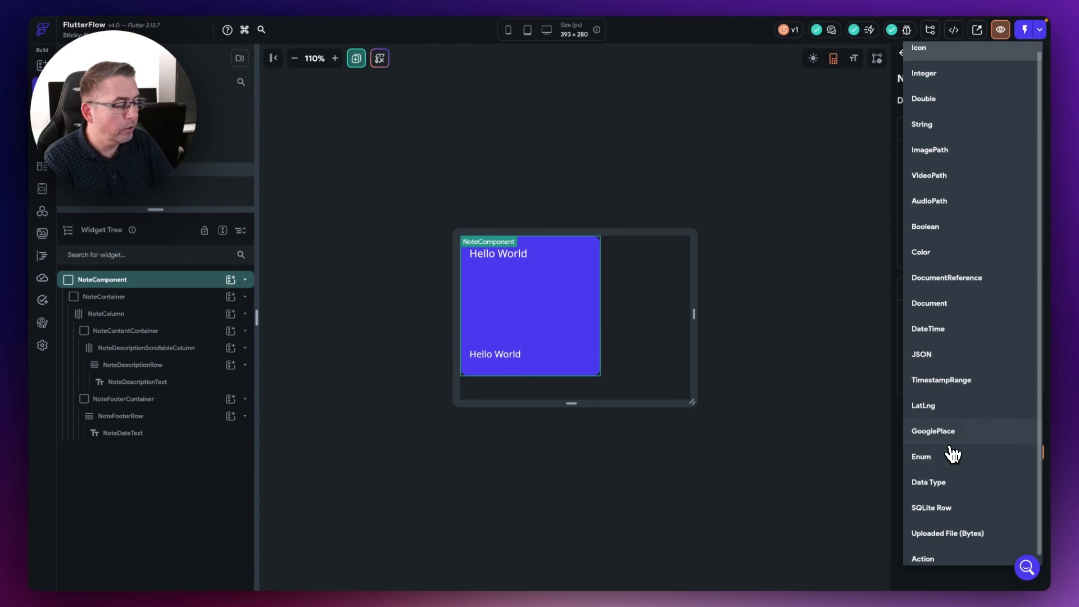
click(932, 551)
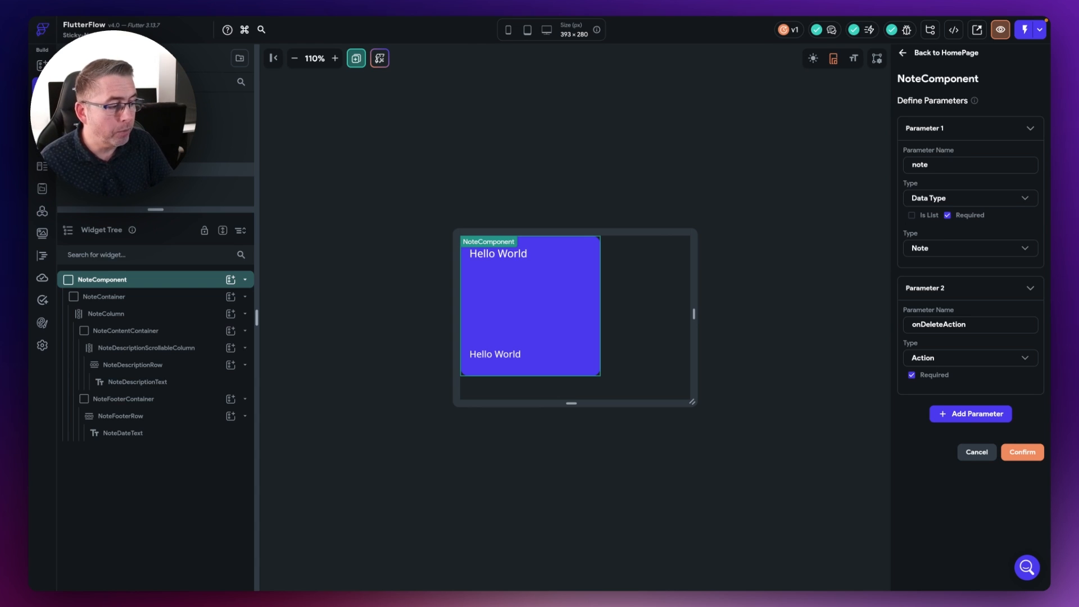
- Add a third parameter named onUpdateAction of type Action, and make both action parameters not required
click(961, 422)
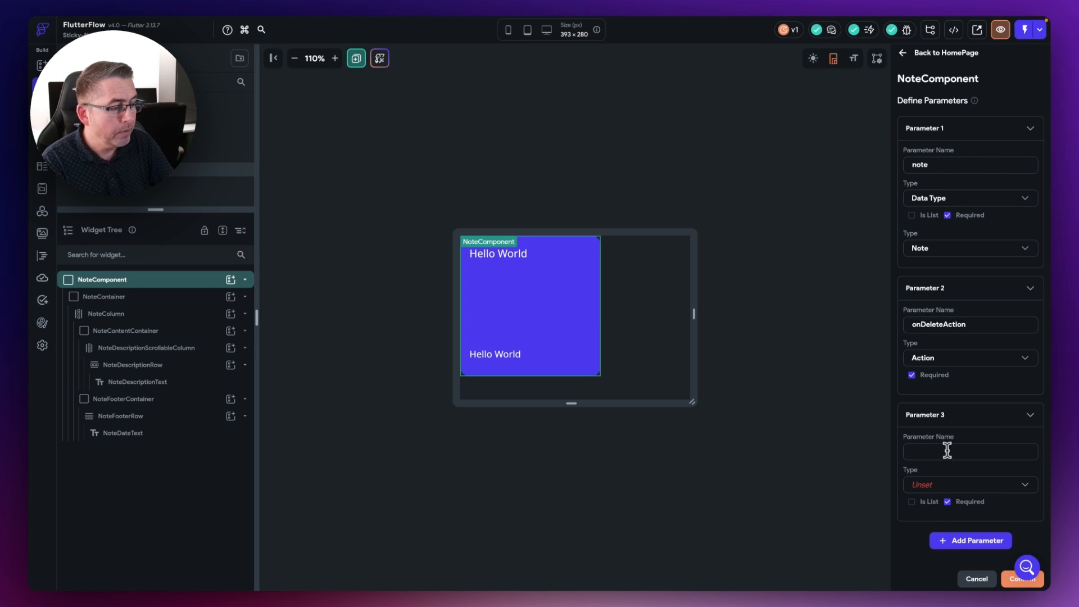
text(onUpdateAction)
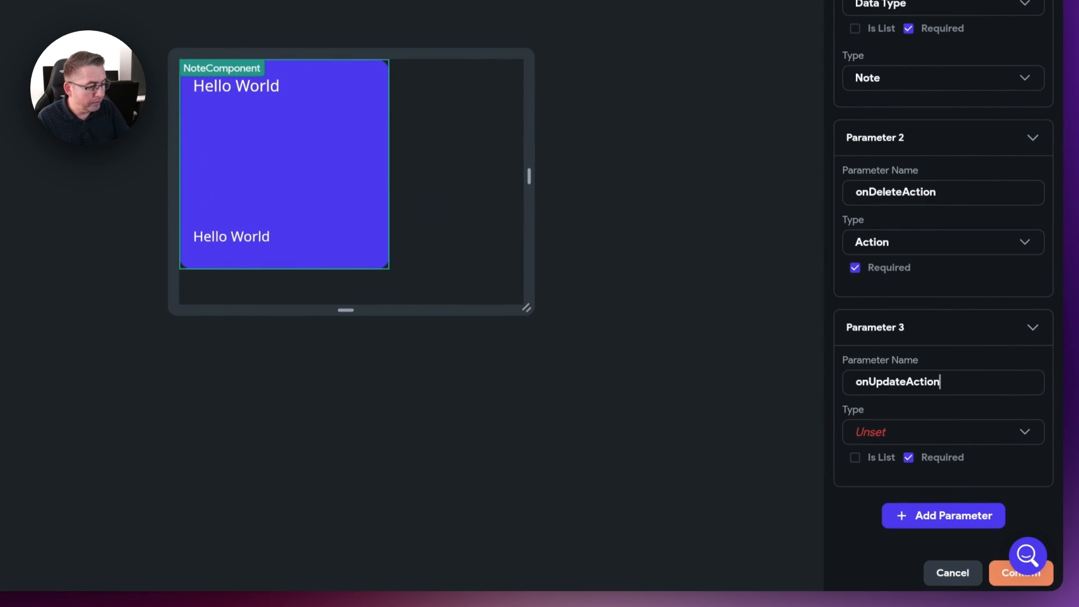
click(905, 430)
scroll(894, 435, down, 1)
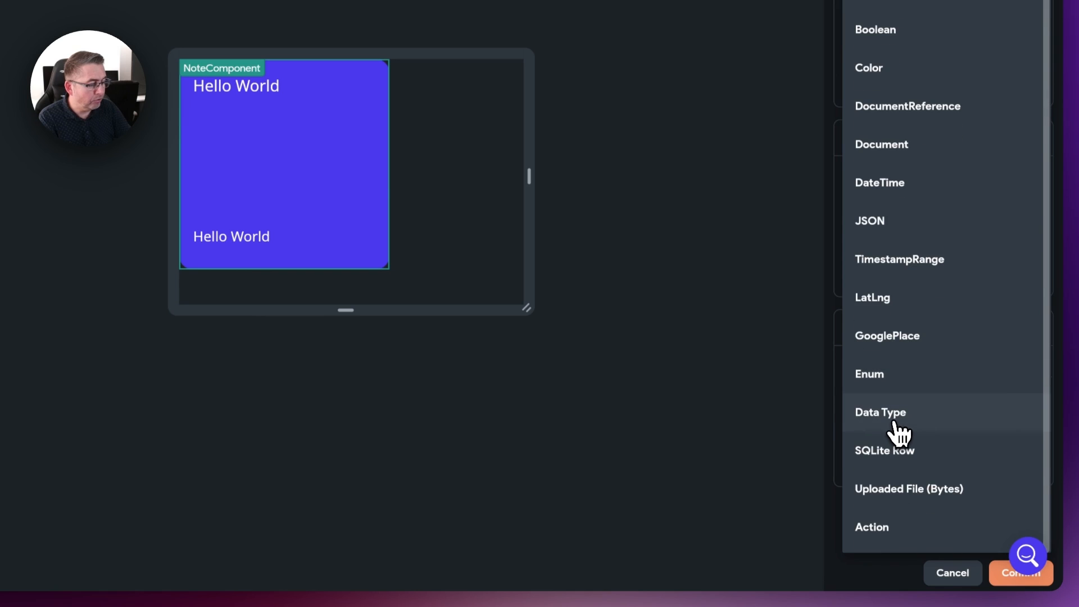
click(896, 528)
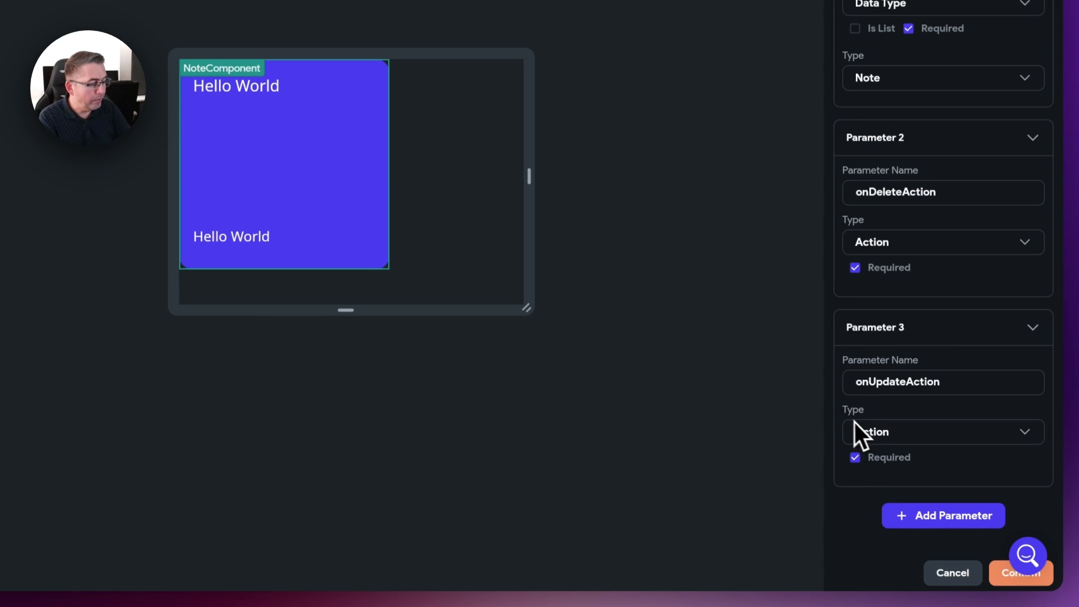
click(855, 268)
click(854, 458)
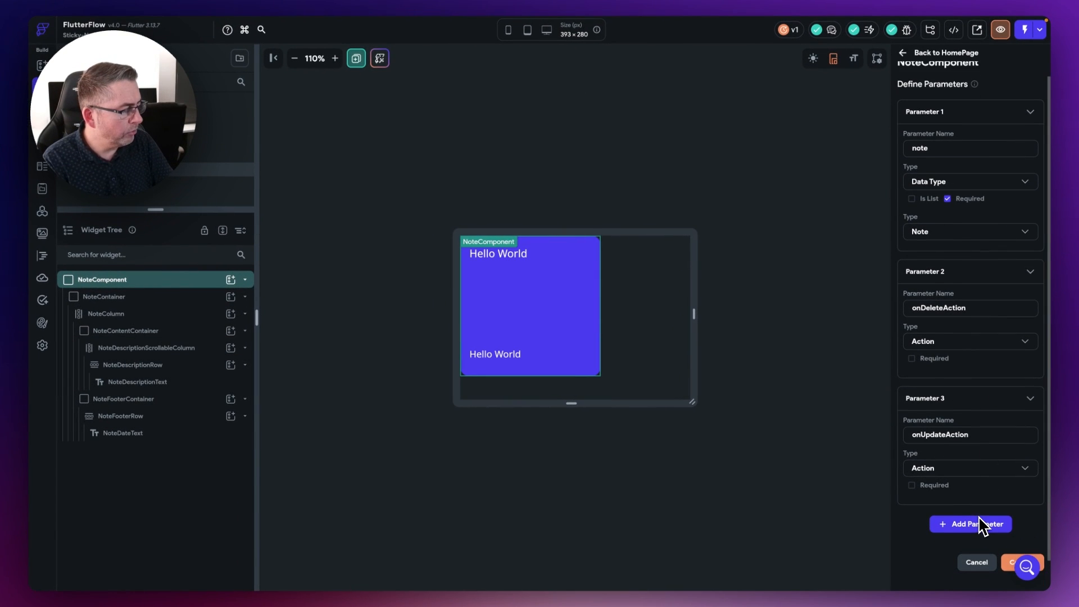
- Add and save a required Integer parameter named index for NoteComponent, and check the project issues
click(979, 525)
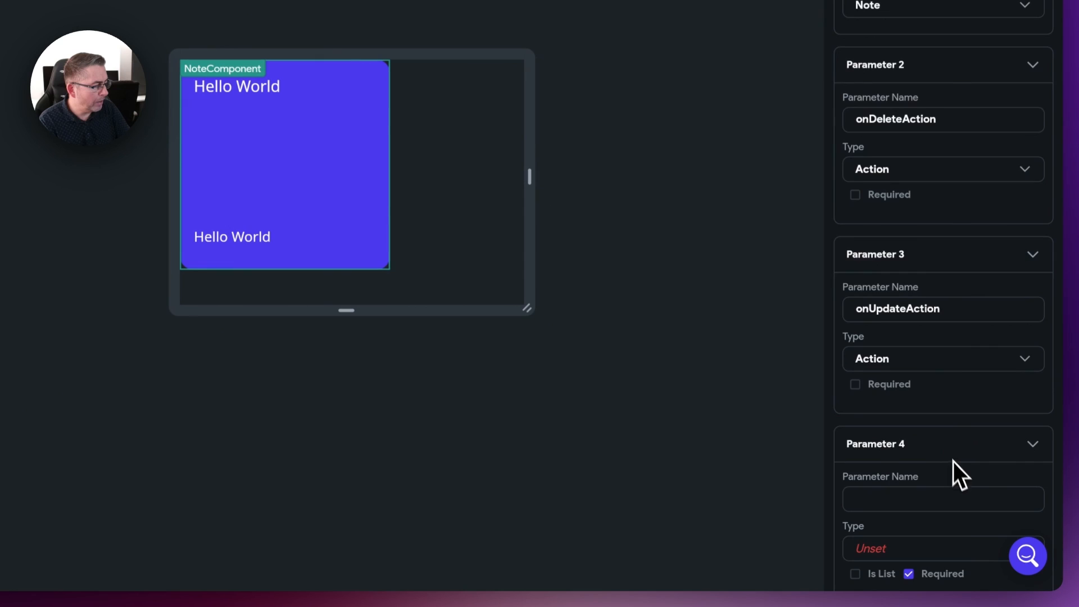
scroll(944, 478, down, 2)
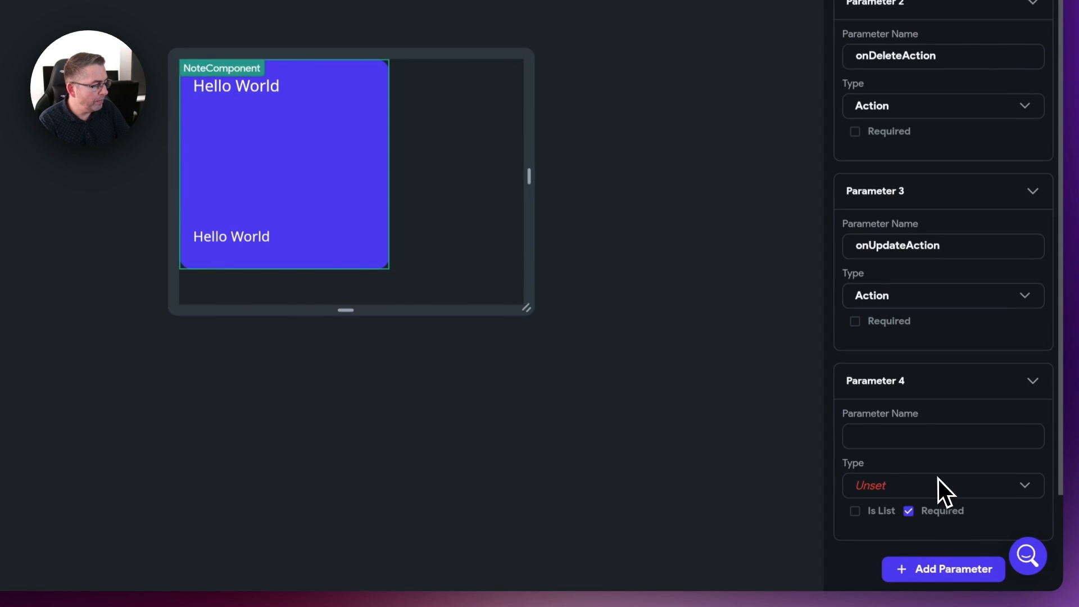
click(883, 426)
text(inde)
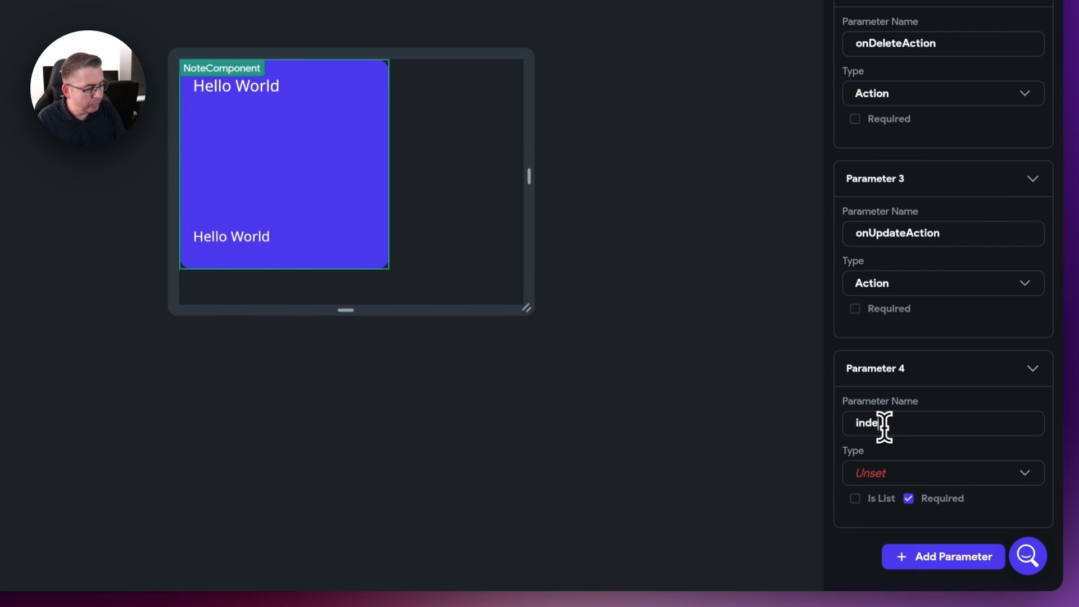
text(x)
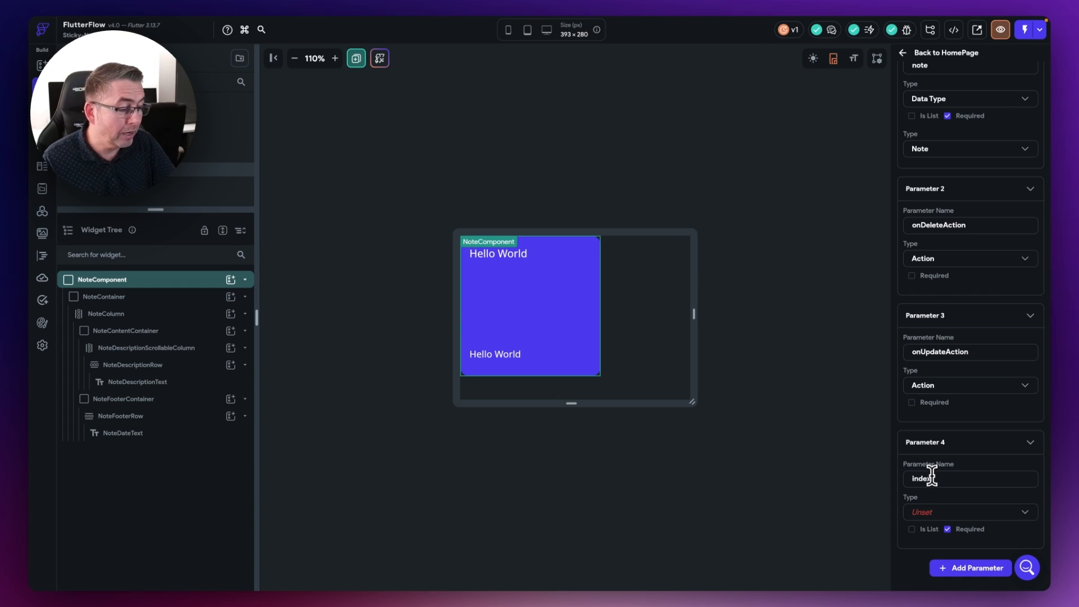
click(939, 518)
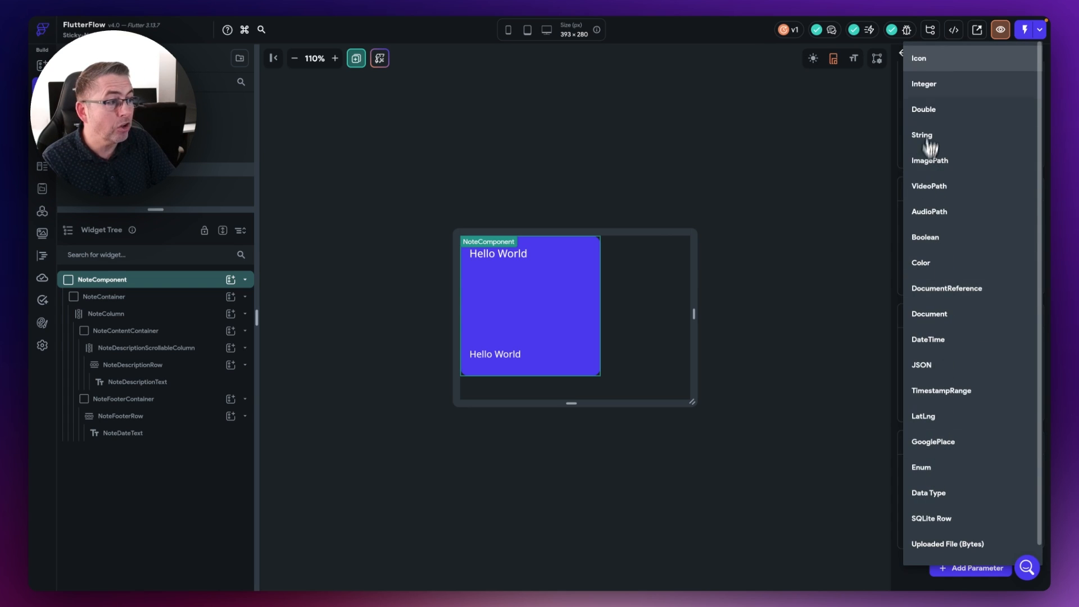
click(930, 87)
scroll(989, 348, down, 3)
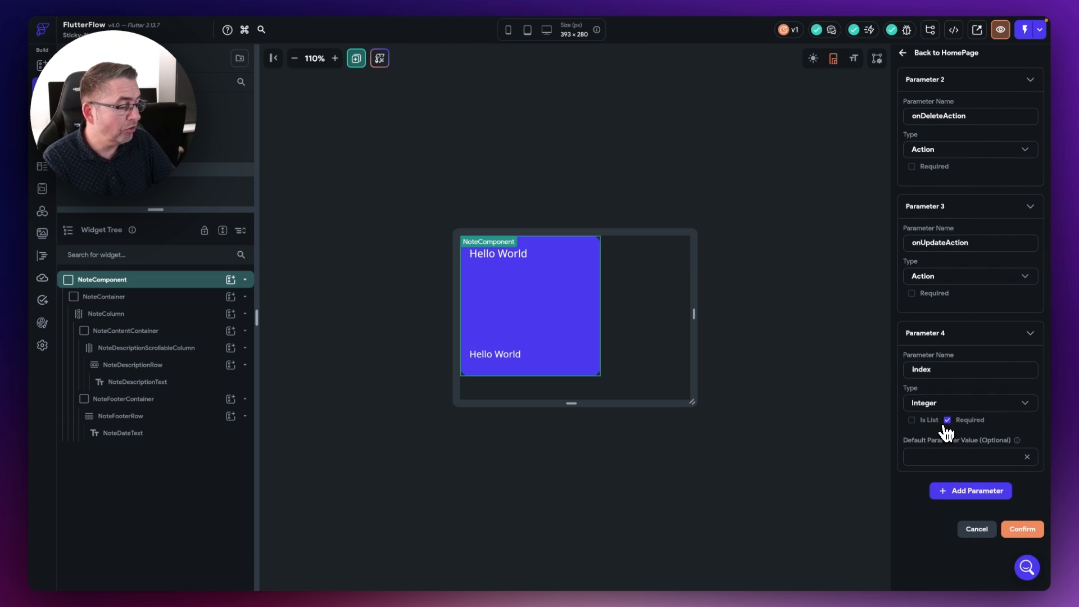
click(1023, 528)
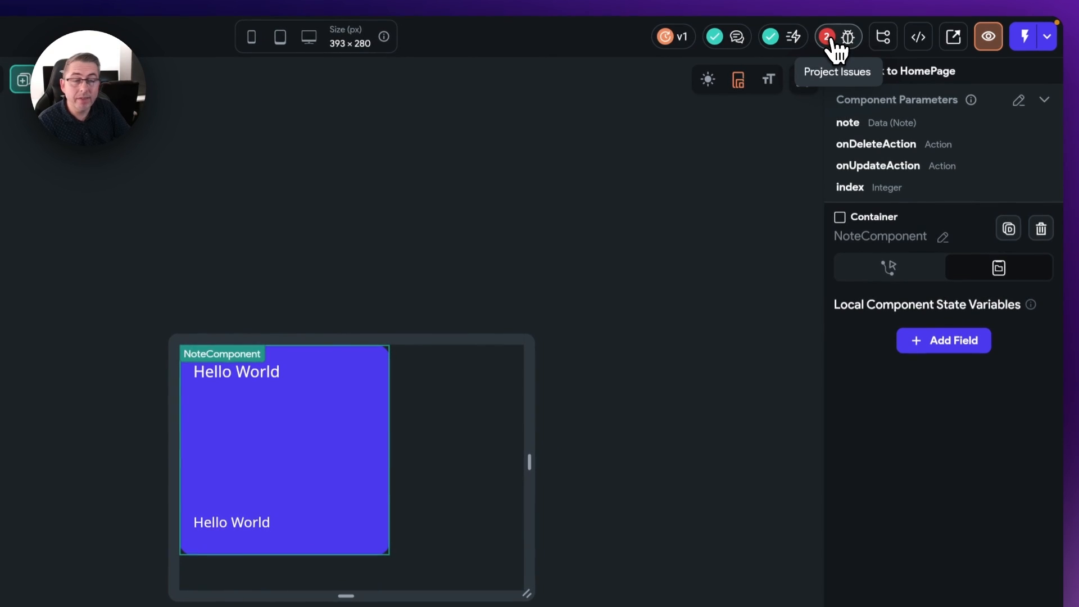
click(832, 39)
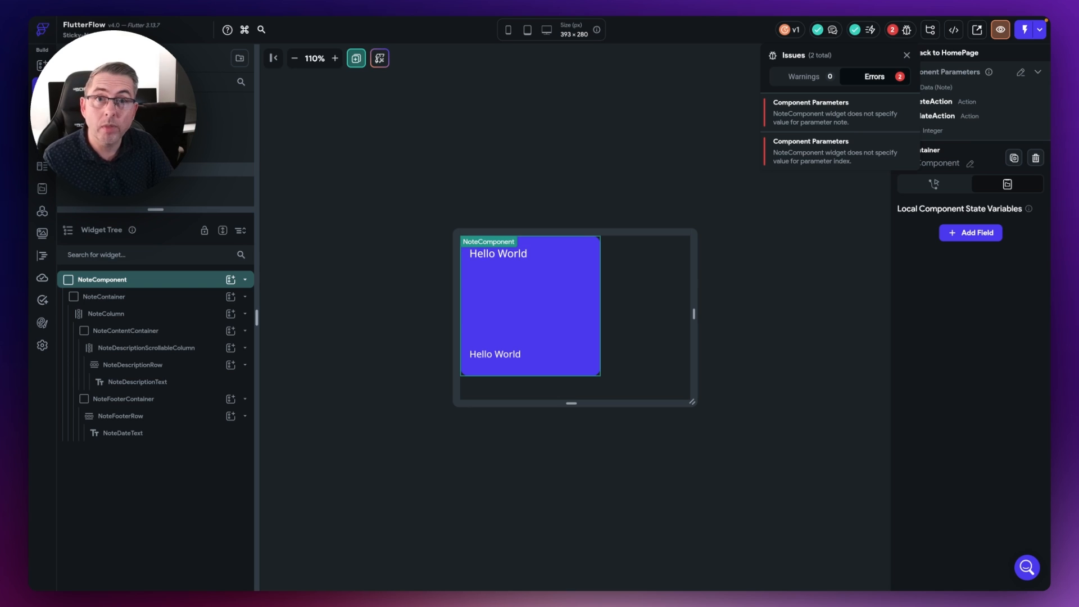
click(827, 202)
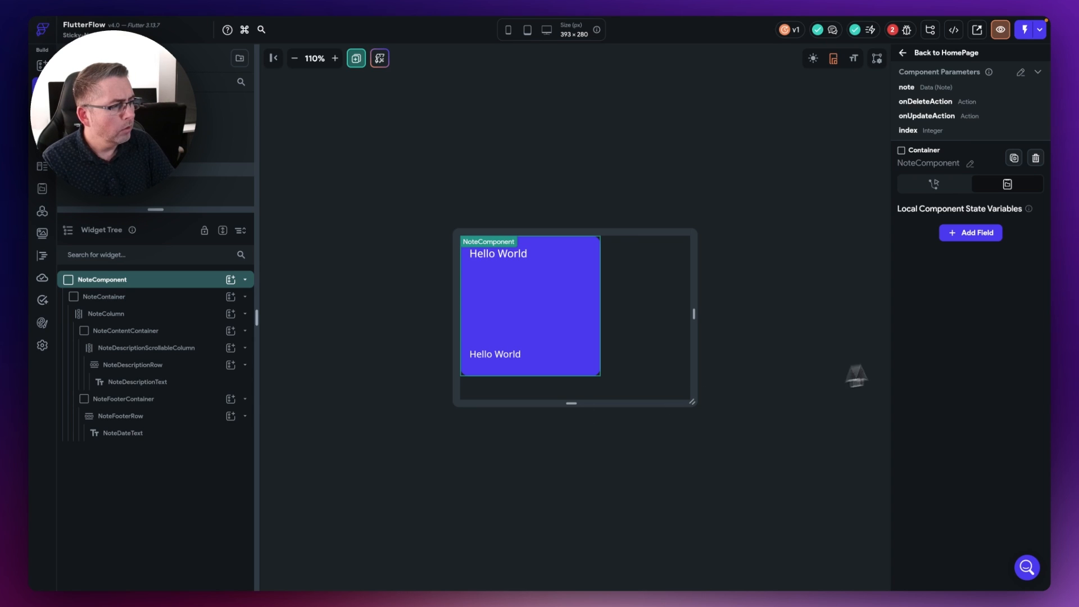
- Add and save a Boolean local component state variable named isEditMode for NoteComponent, with its initial value left off
click(970, 234)
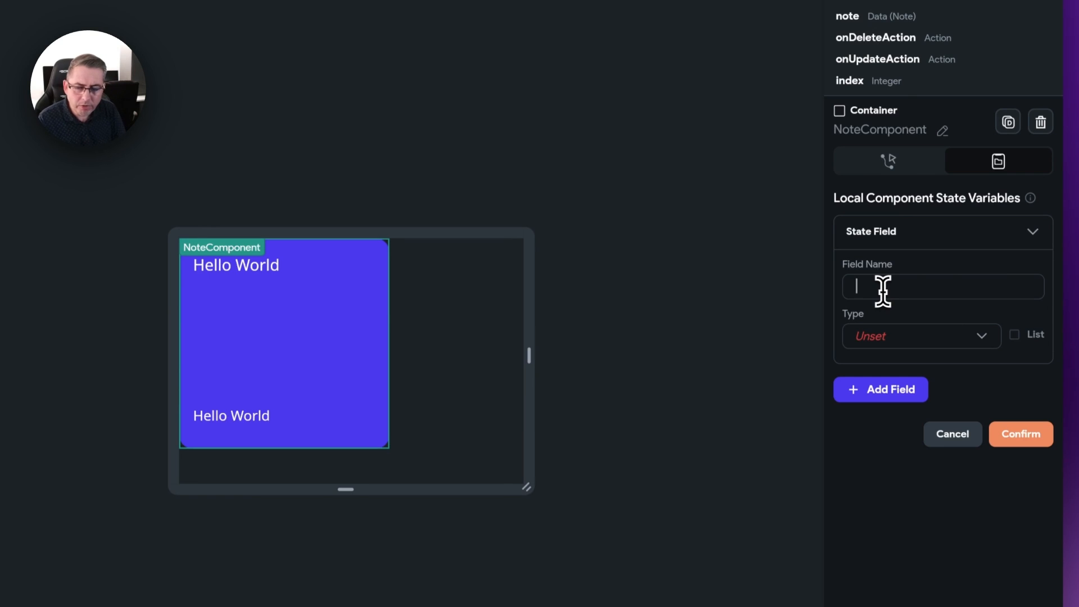
text(is)
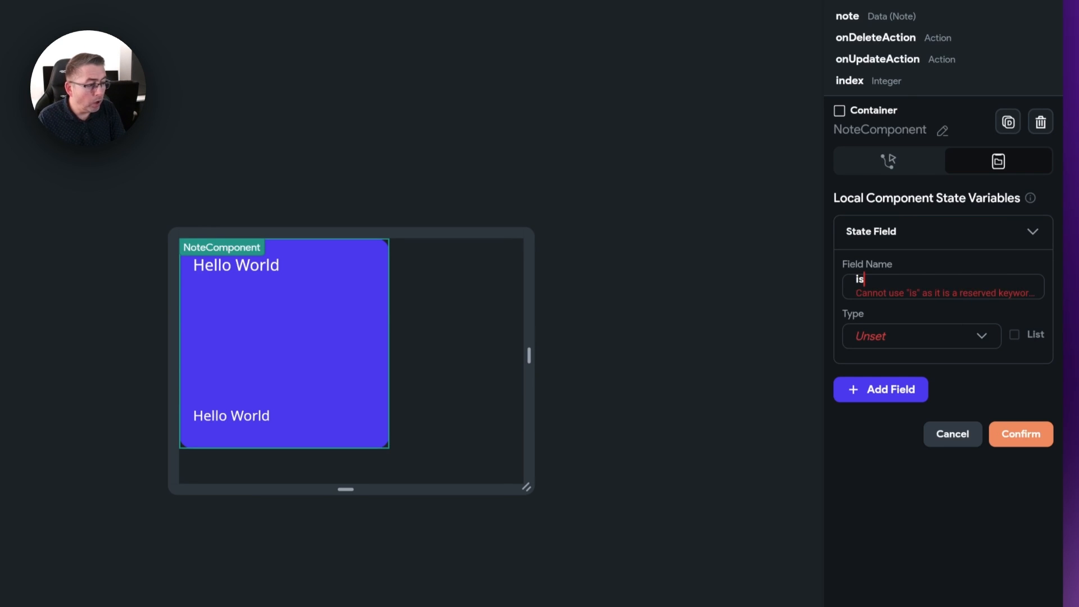
text(EditMode)
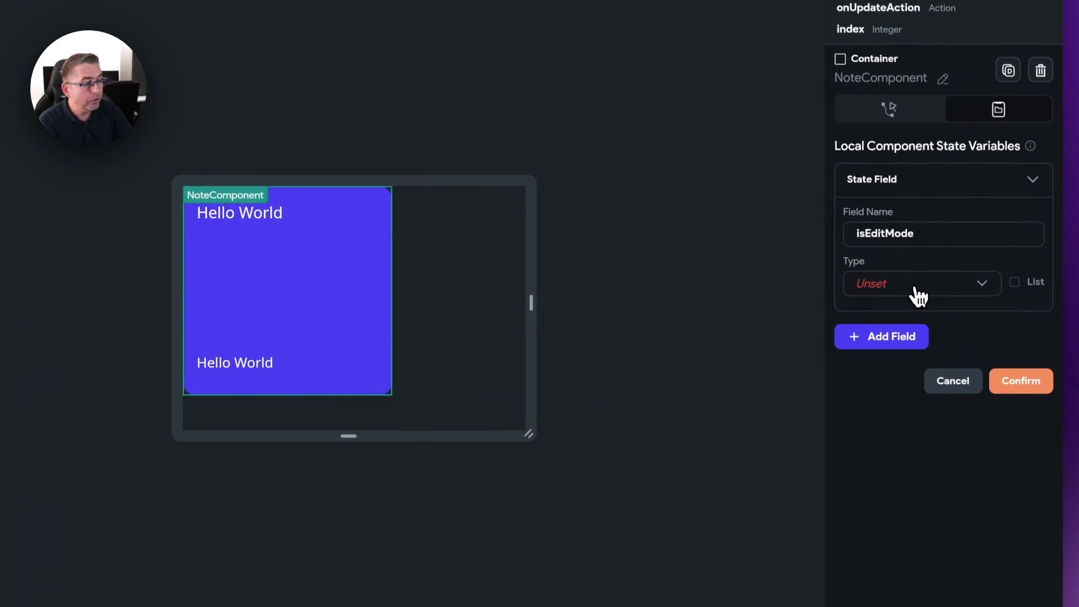
click(919, 297)
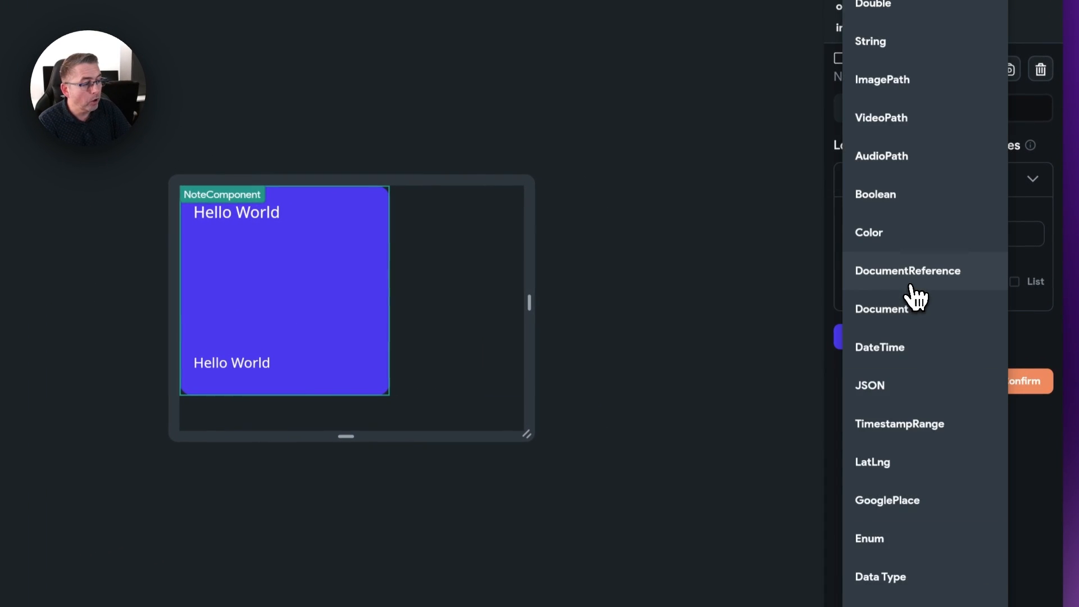
click(889, 196)
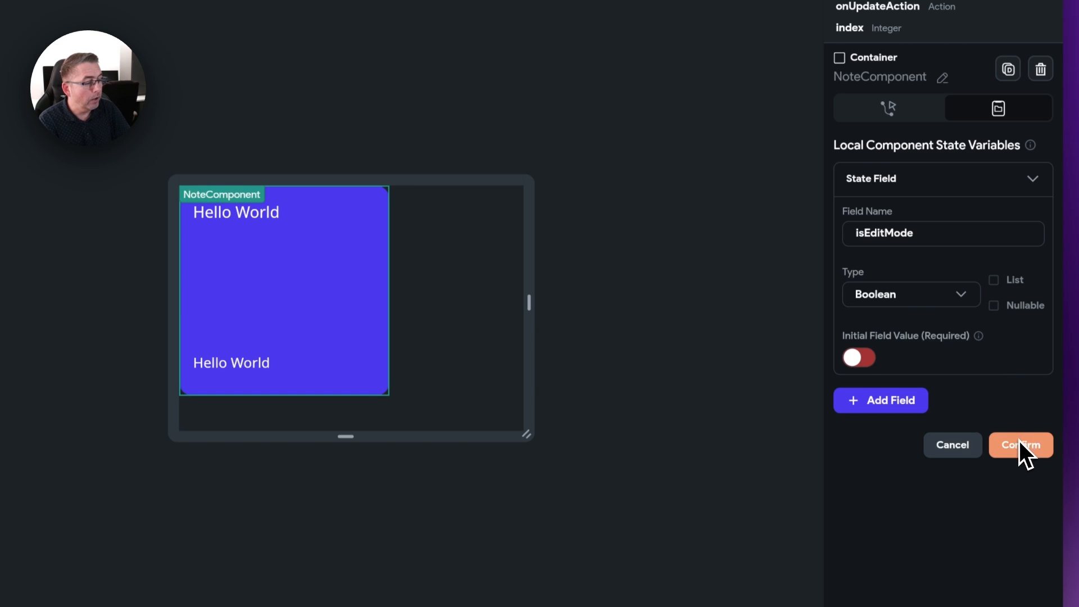
click(1019, 444)
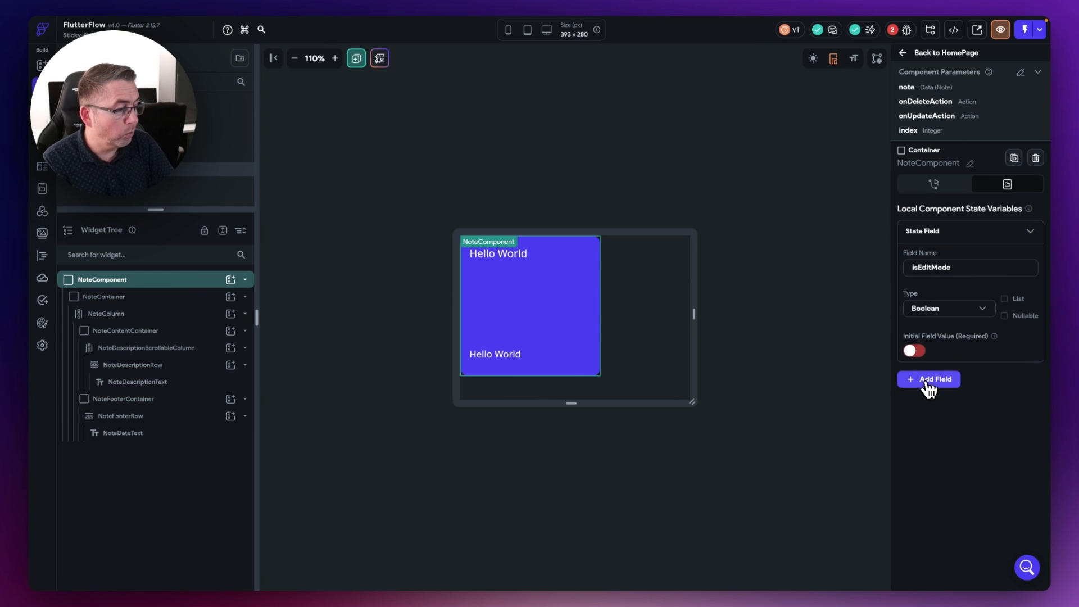
- Add and save a second state variable named note, with type Data Type set to Note, and collapse both variables
click(927, 382)
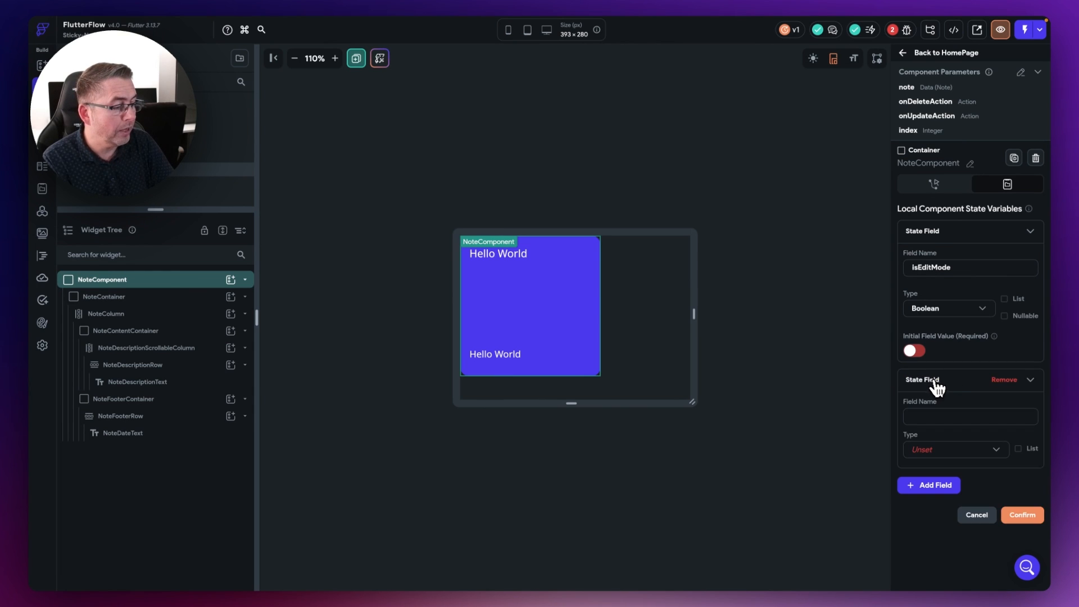
click(939, 416)
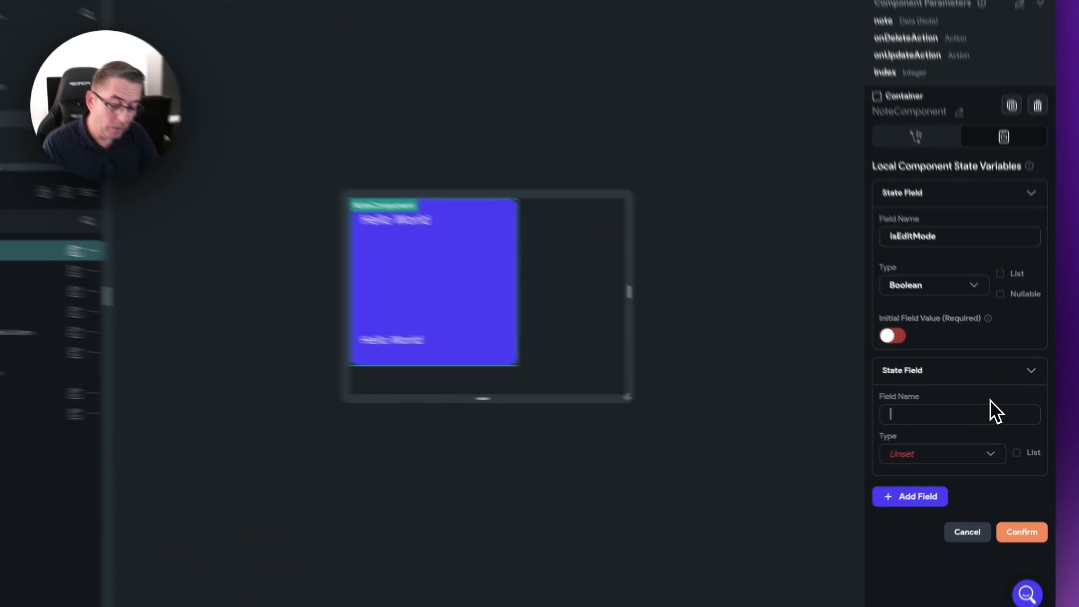
text(note)
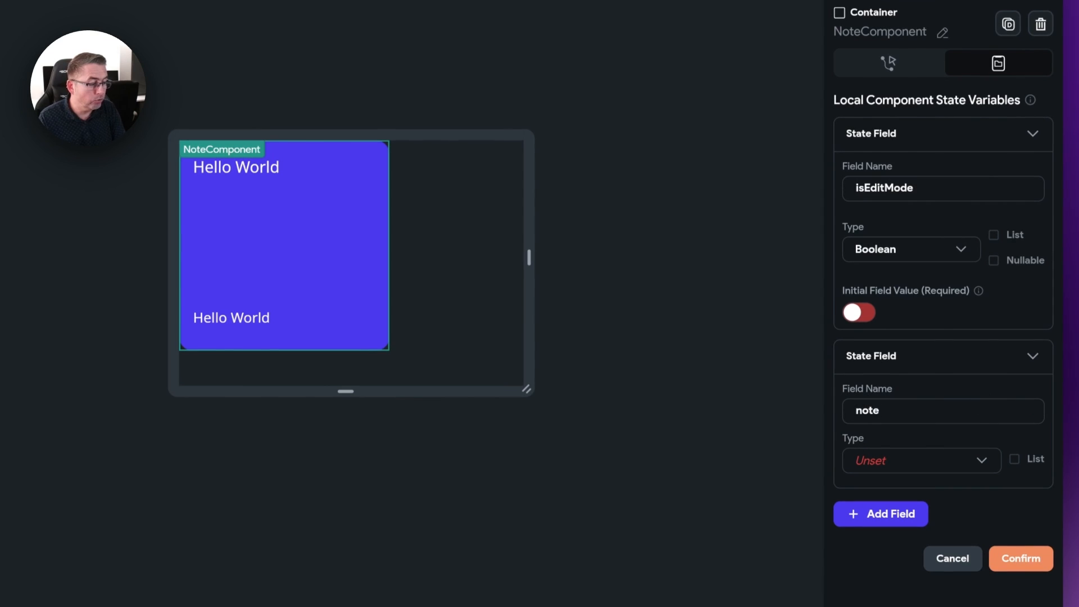
click(912, 468)
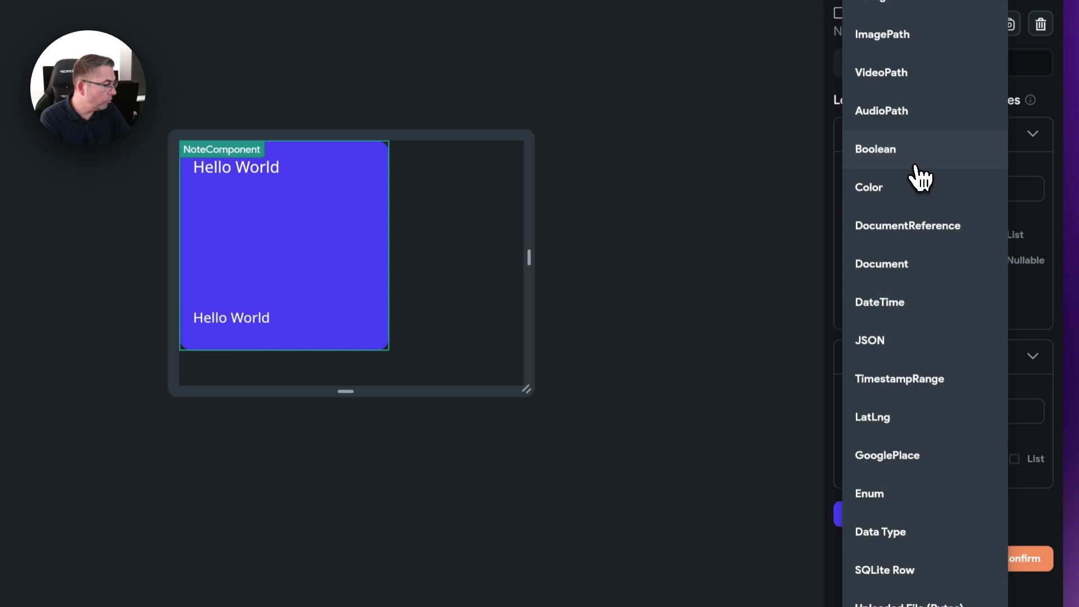
click(902, 531)
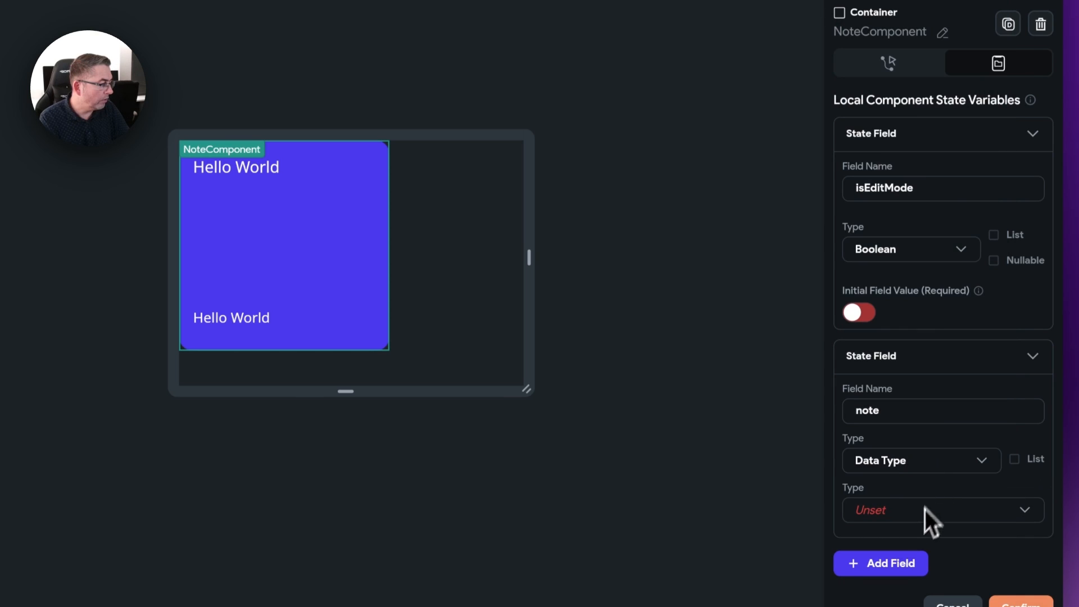
click(926, 505)
click(906, 519)
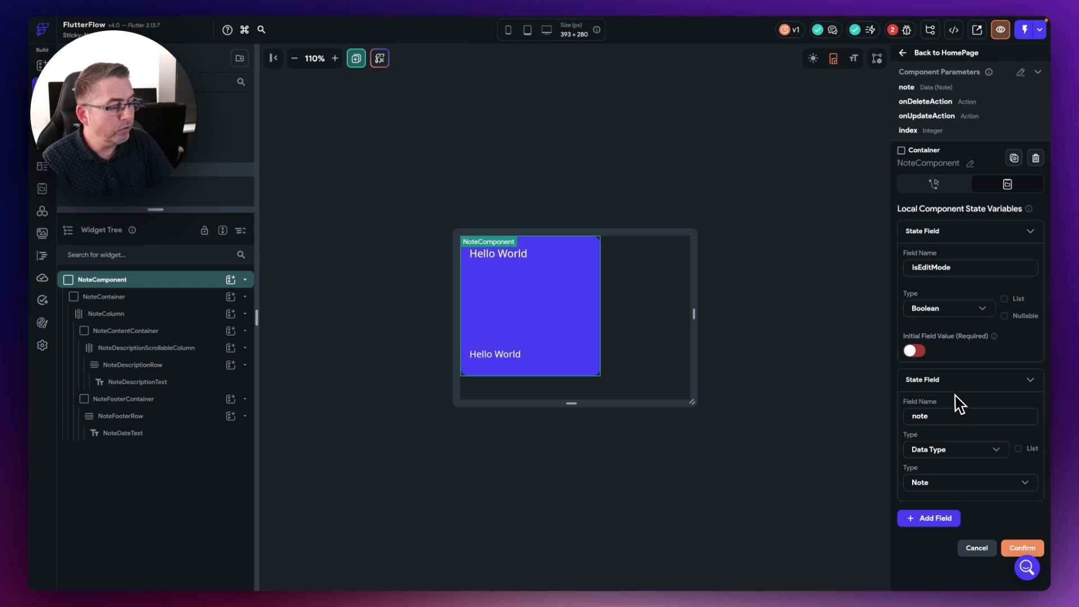
click(1018, 549)
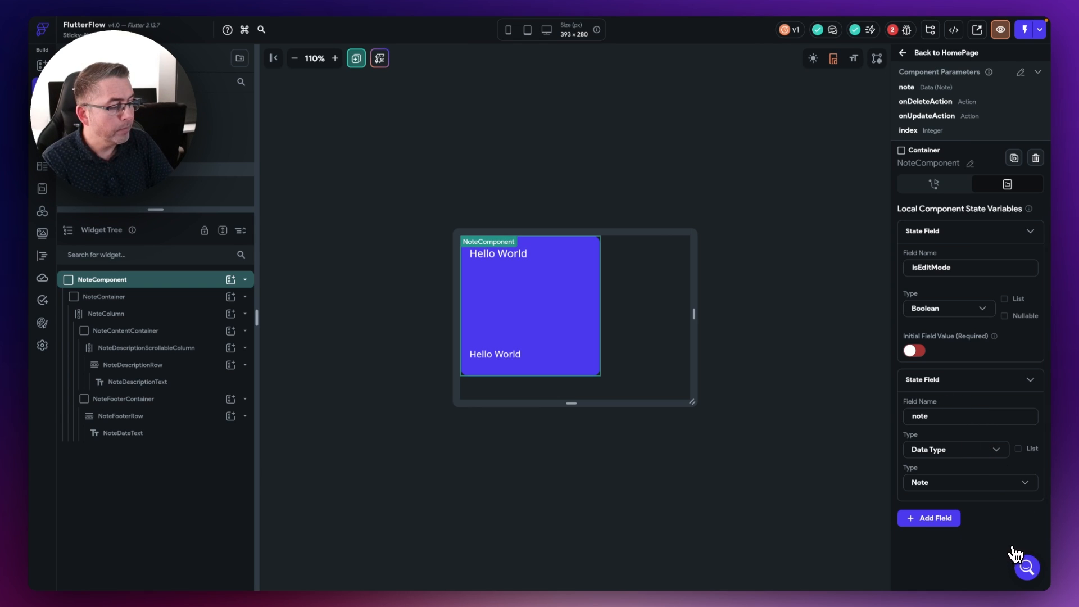
click(1031, 384)
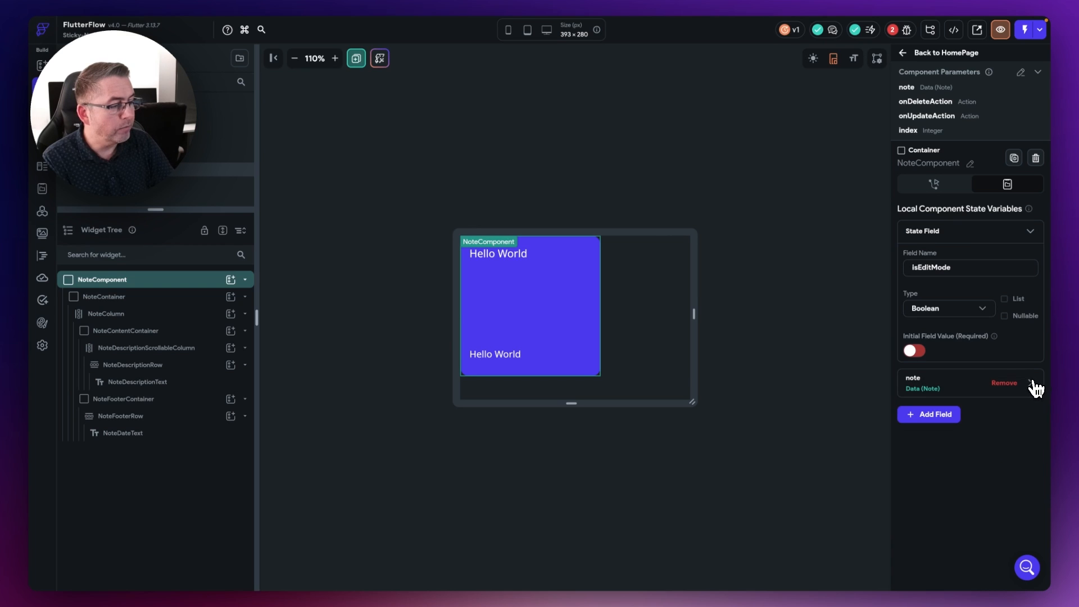
click(1032, 233)
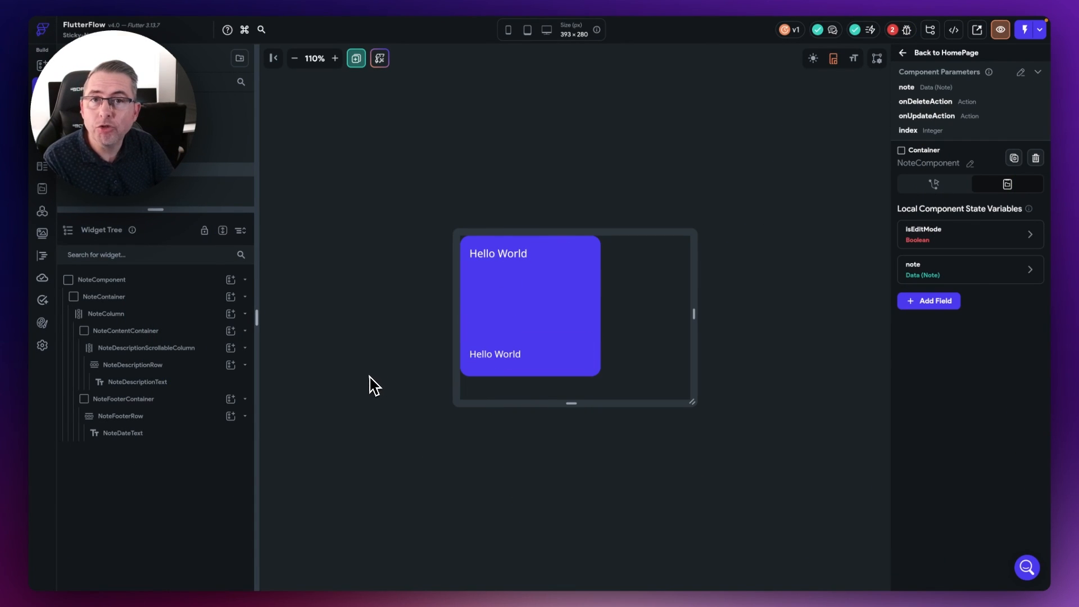
- Bind the text of NoteDescriptionText to the Description field of the note component parameter, leaving the default value empty
click(493, 260)
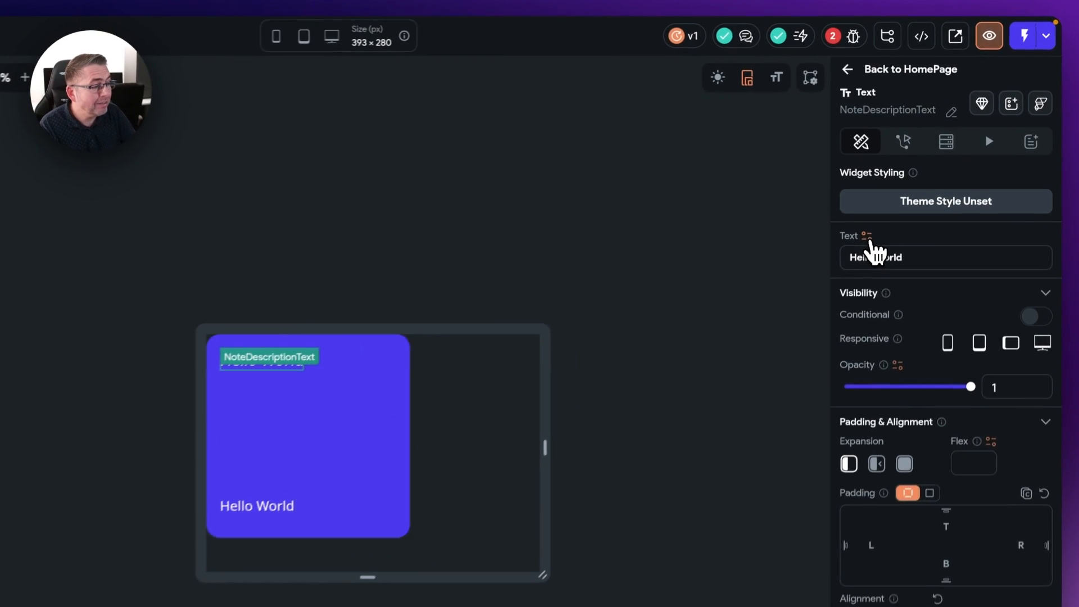
click(905, 183)
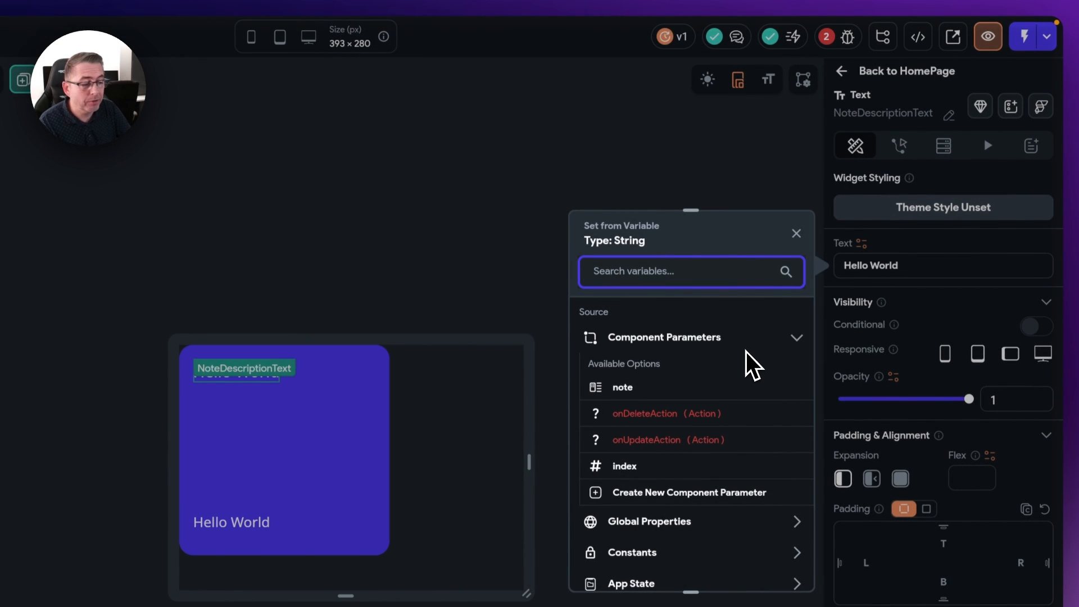
click(625, 389)
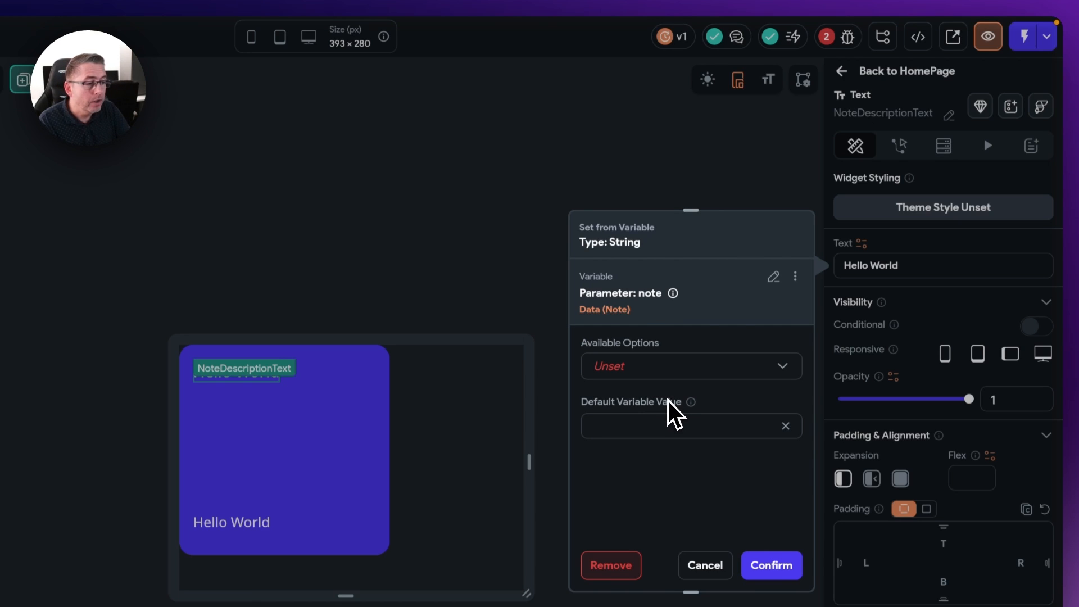
click(640, 371)
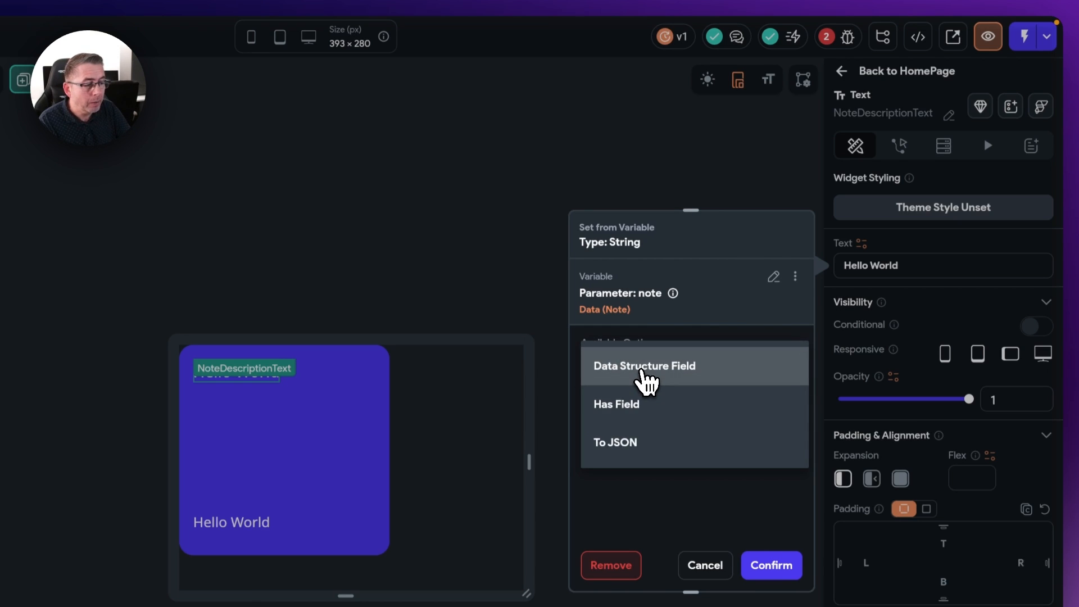
click(691, 377)
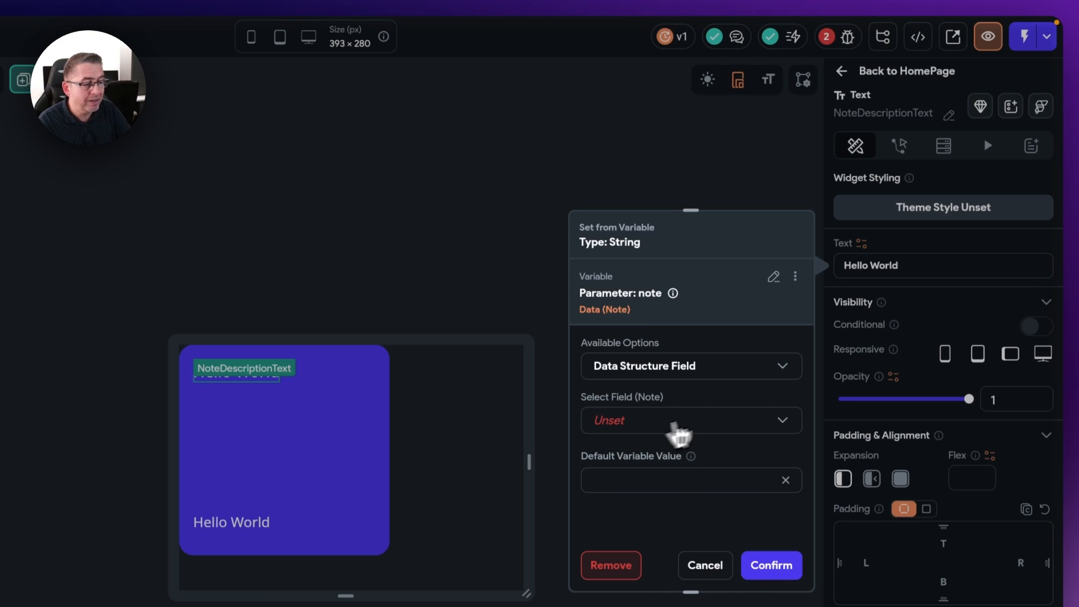
click(632, 427)
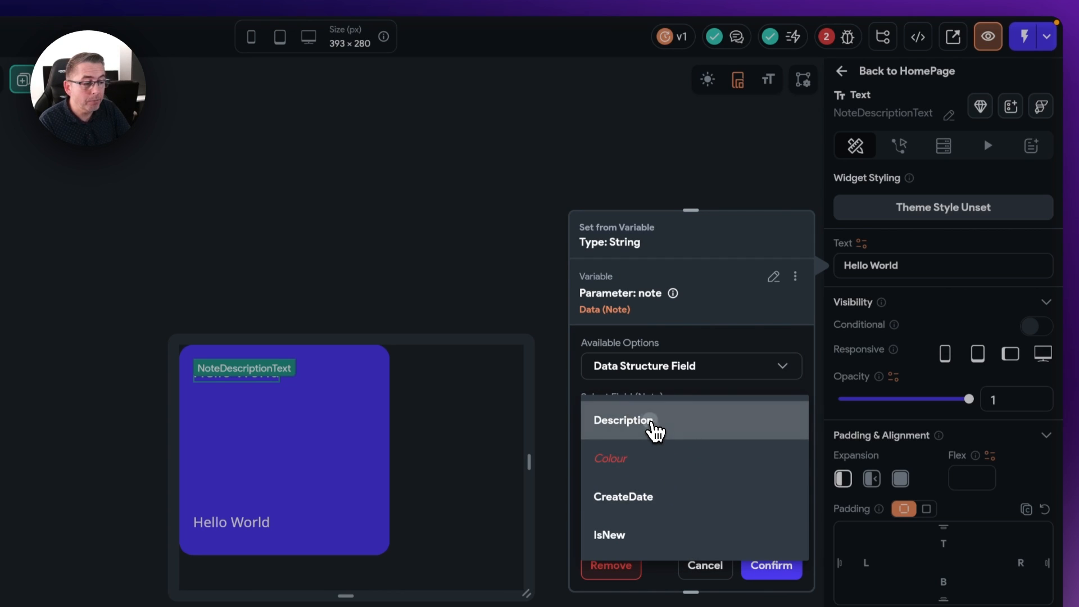
click(652, 428)
click(651, 478)
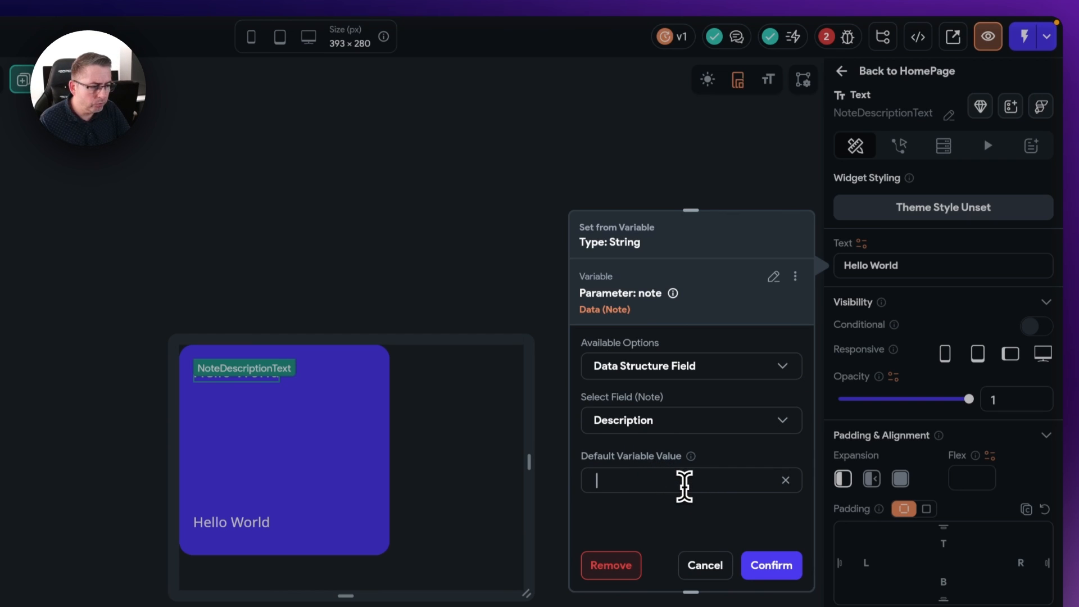
click(771, 565)
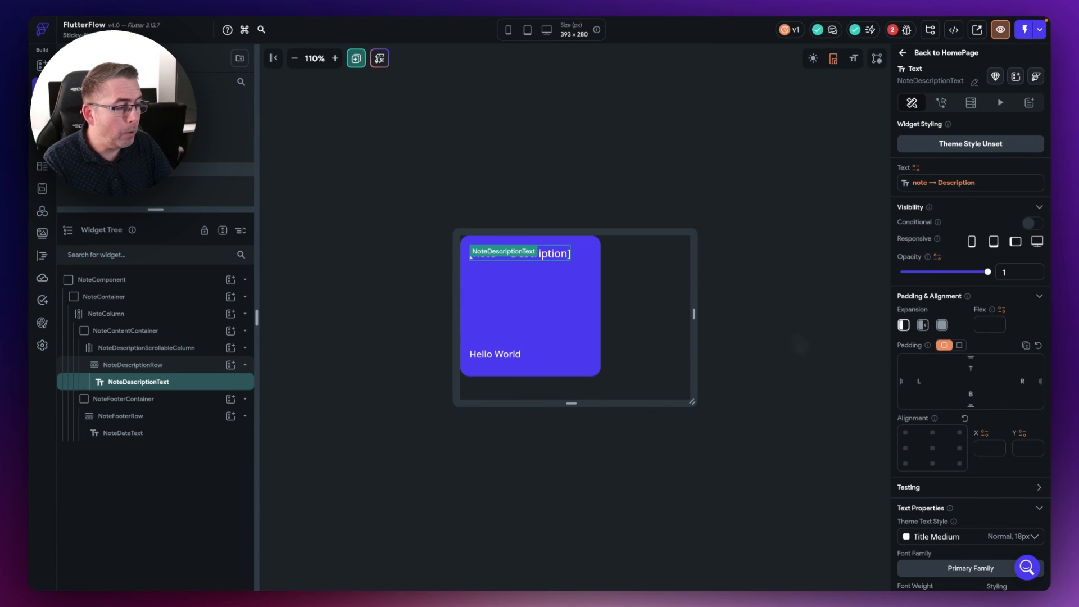
- Start binding the text of NoteDateText to a variable, using DateTime from UNIX as the source
click(494, 356)
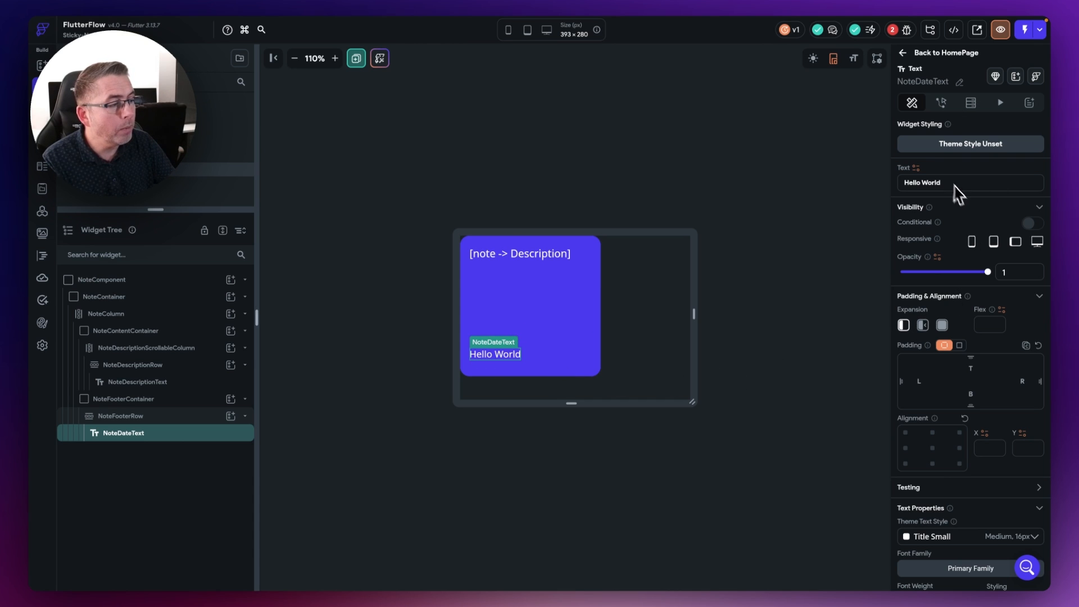
click(916, 168)
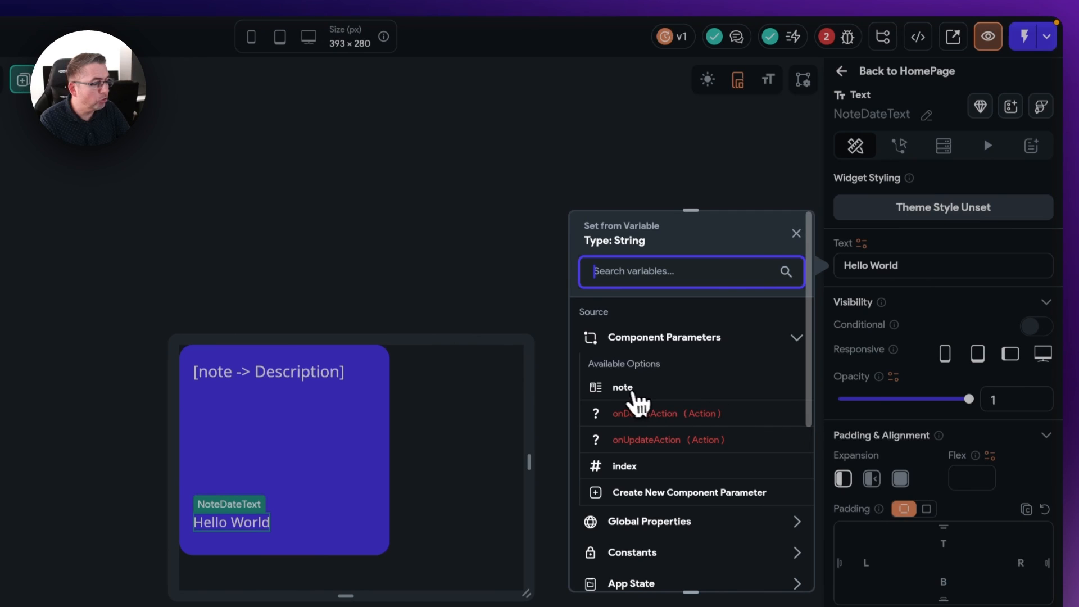
scroll(641, 415, down, 2)
scroll(646, 416, down, 4)
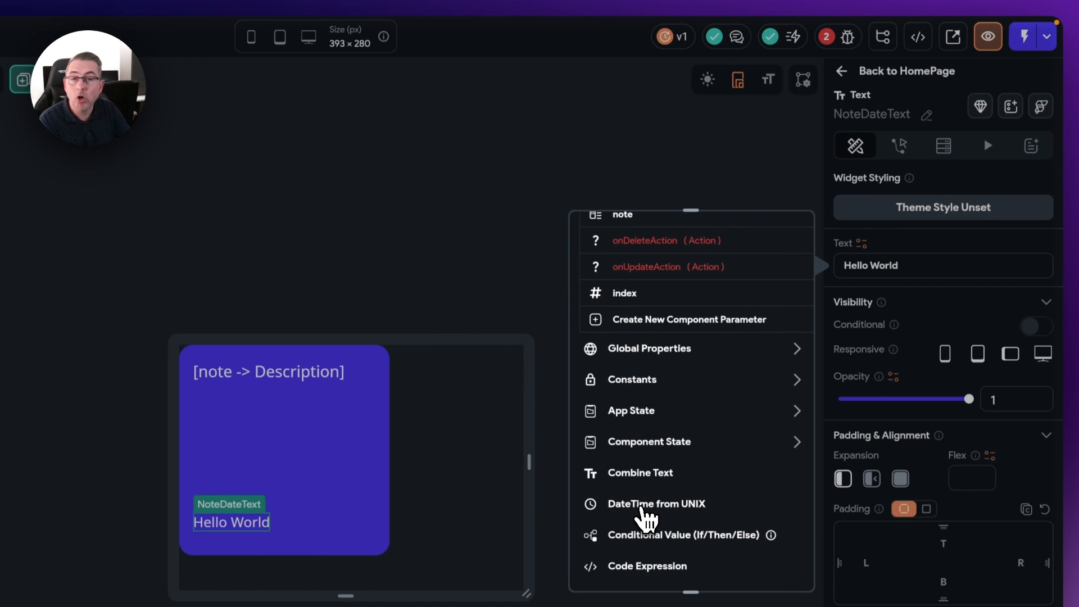
click(633, 505)
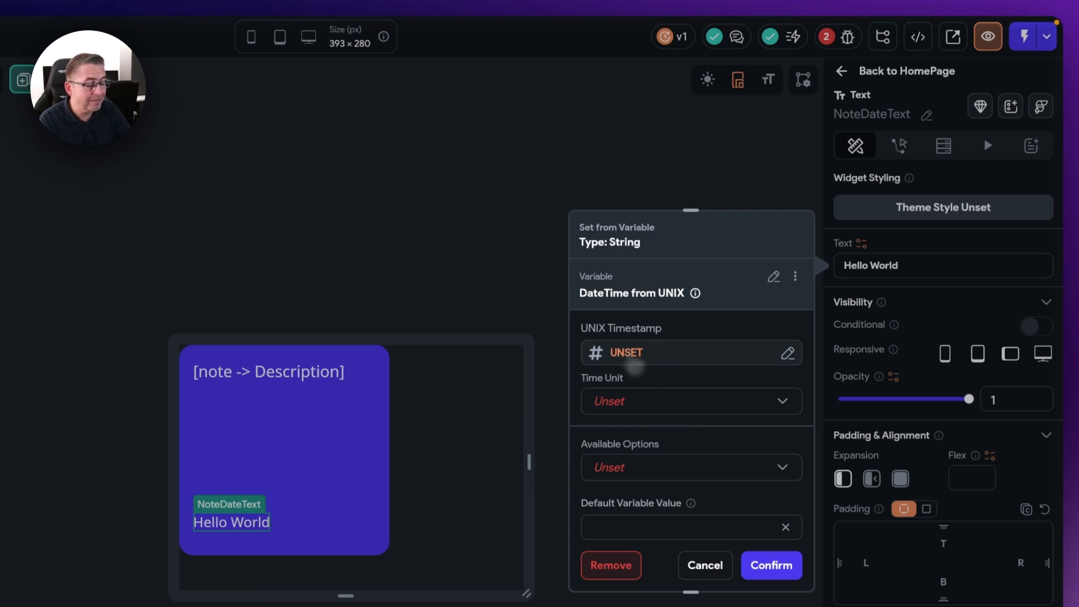
- Take the UNIX timestamp for NoteDateText from the note parameter's CreateDate data structure field
click(627, 354)
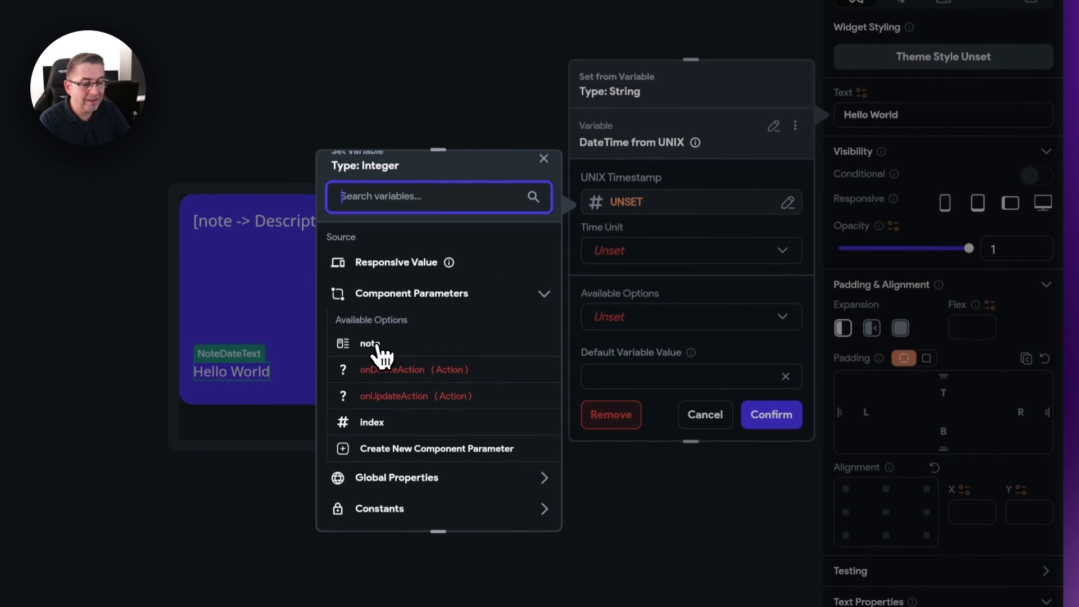
click(374, 351)
click(378, 315)
click(374, 309)
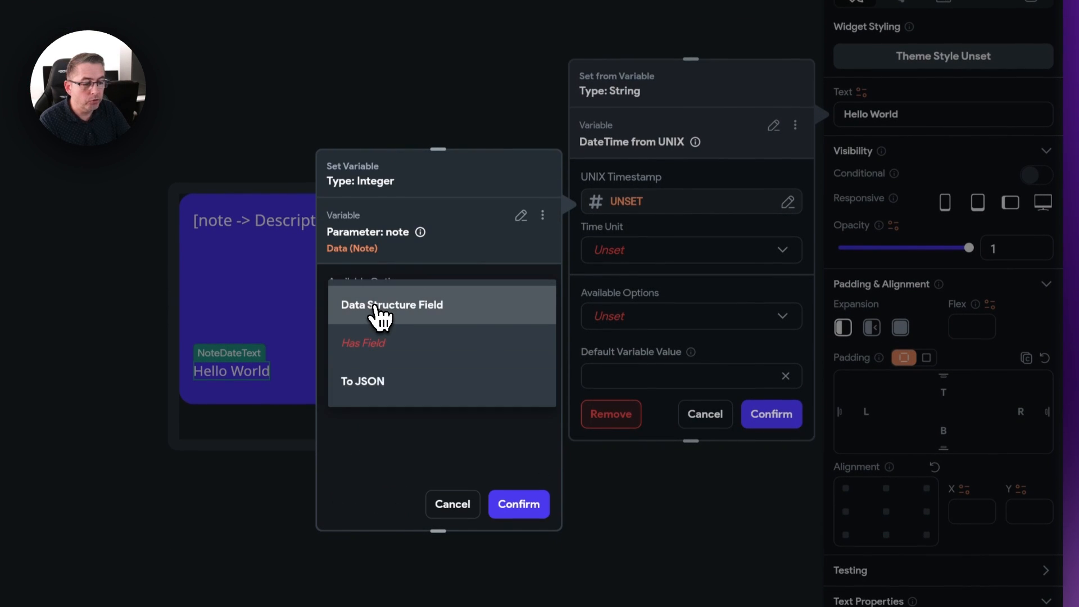
click(390, 308)
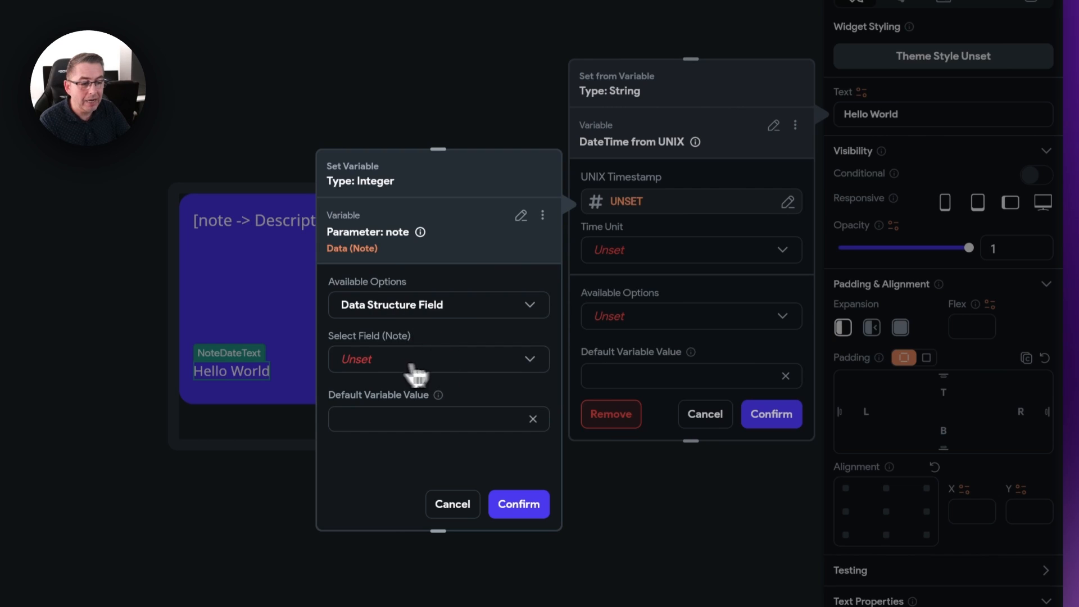
click(373, 367)
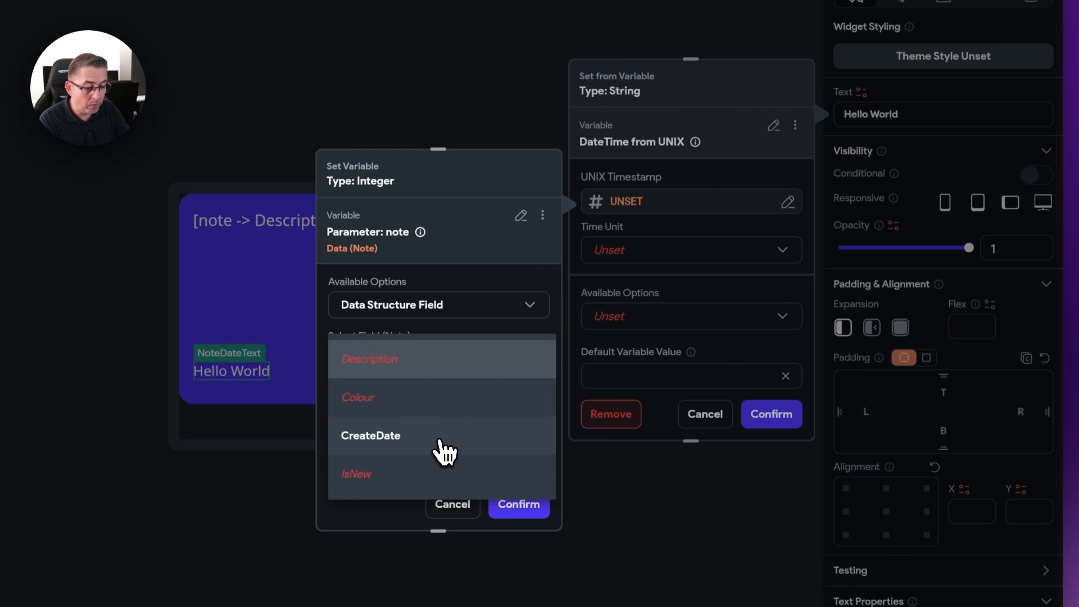
click(391, 443)
- Convert CreateDate with DateTime to Unix Timestamp in Seconds, set the default value to 0, and confirm the UNIX timestamp source
scroll(393, 439, down, 3)
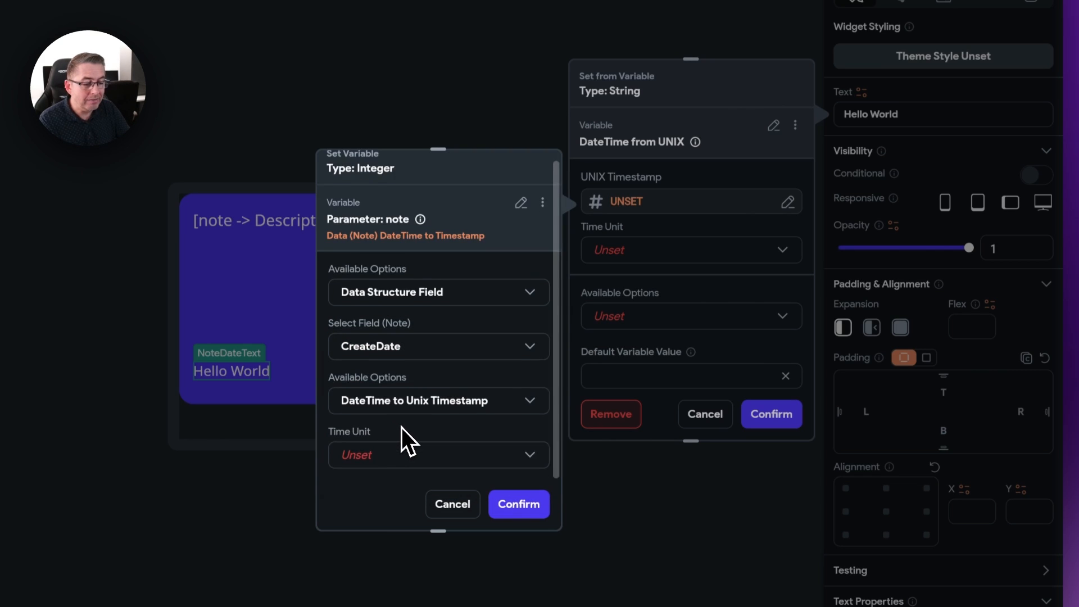
click(387, 405)
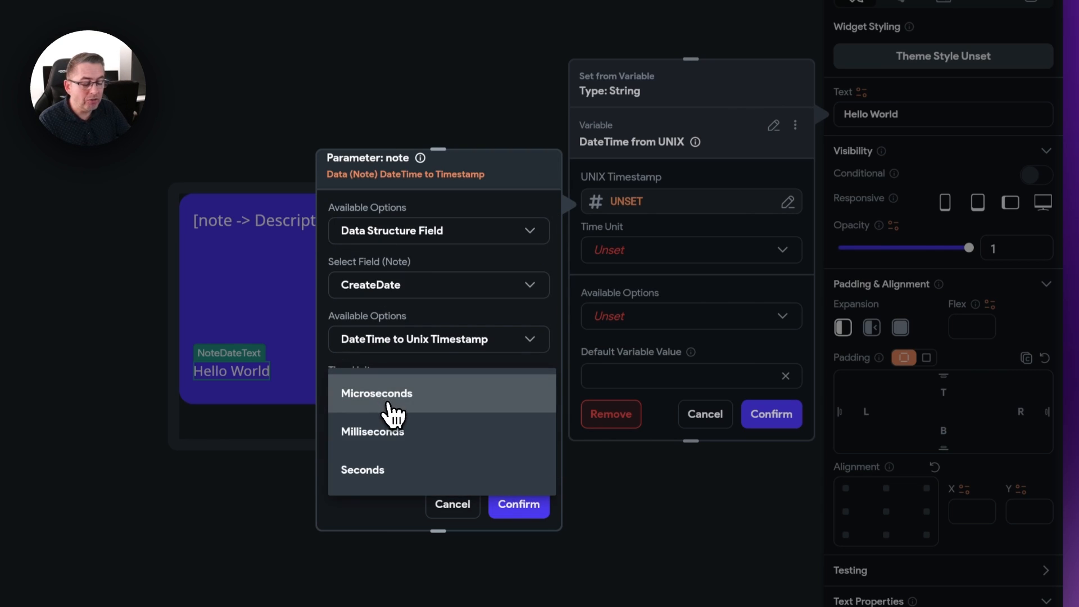
click(388, 477)
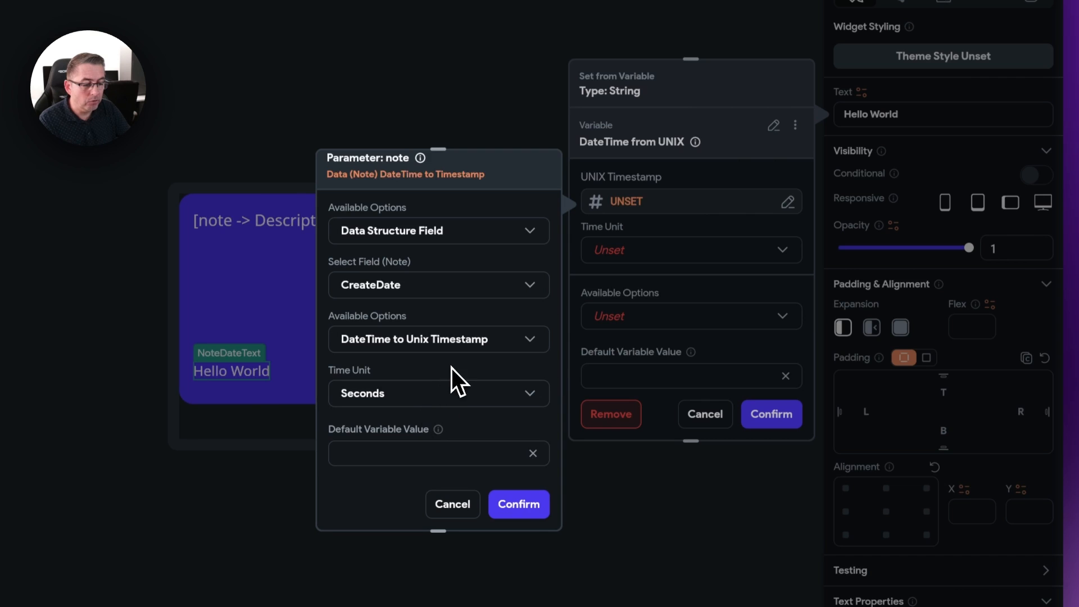
click(393, 451)
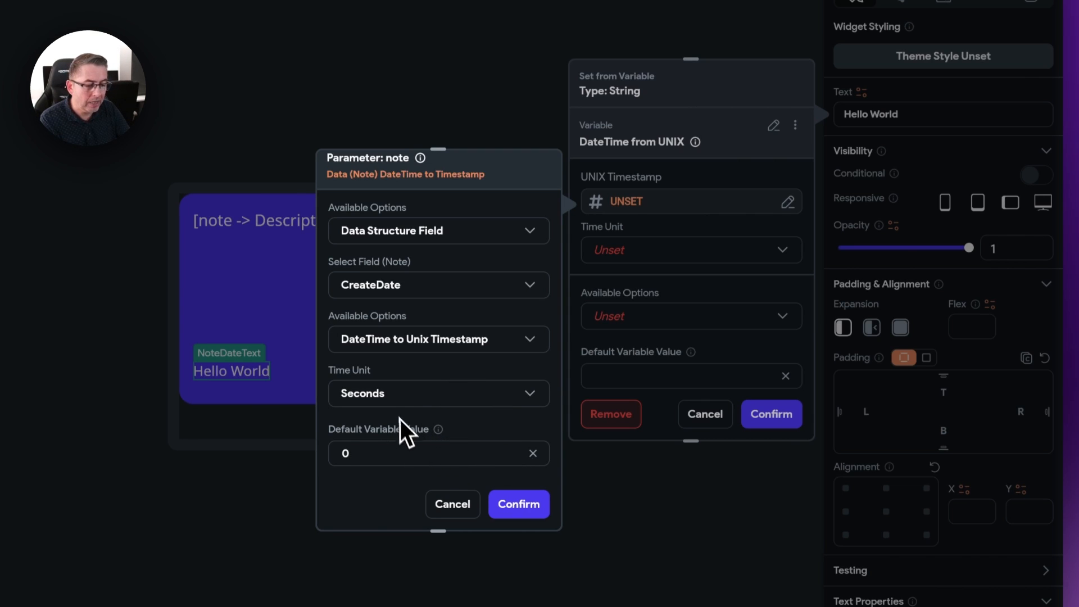
click(538, 512)
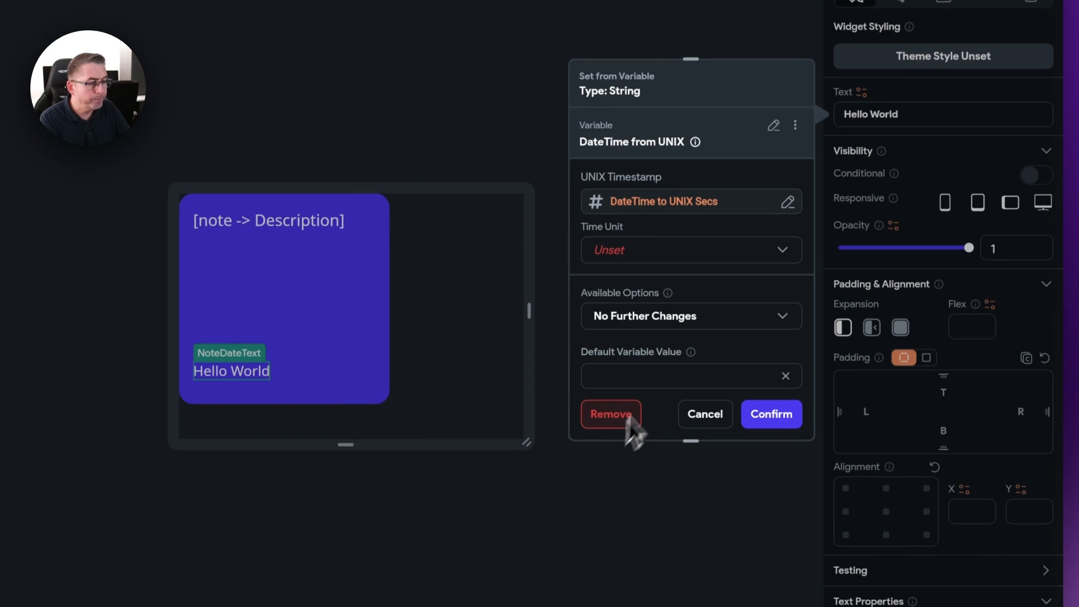
- Set the time unit of the DateTime from UNIX variable to Seconds and confirm the binding for NoteDateText
click(625, 254)
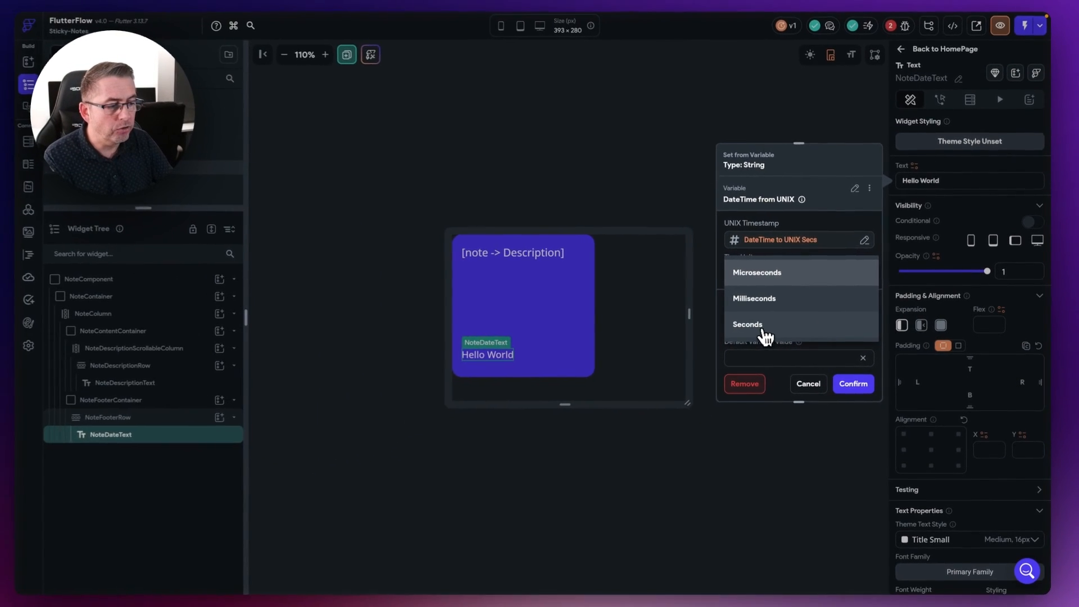
click(615, 326)
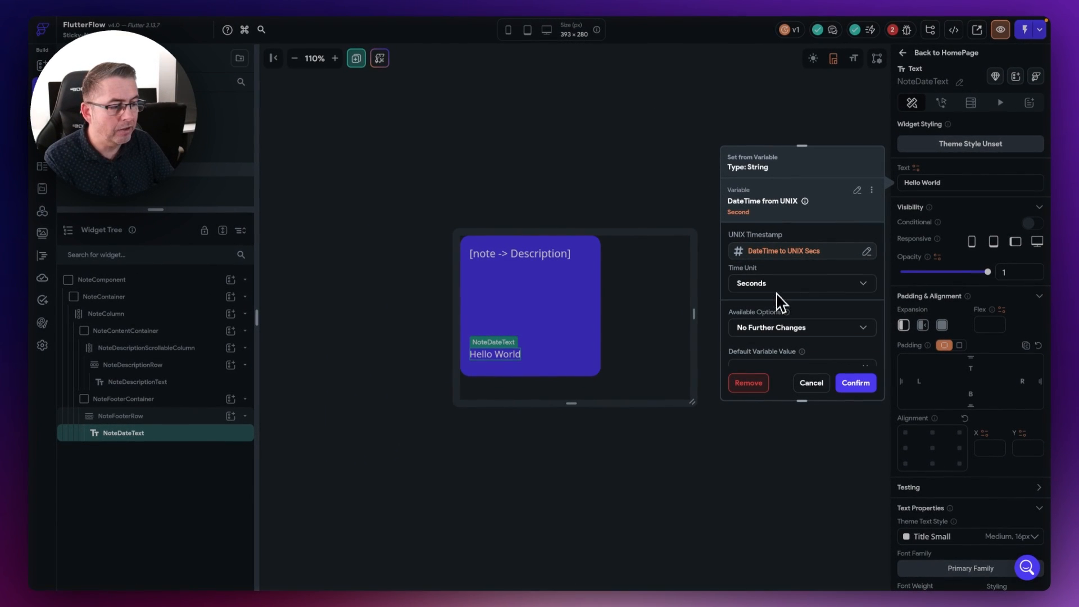
scroll(797, 312, down, 2)
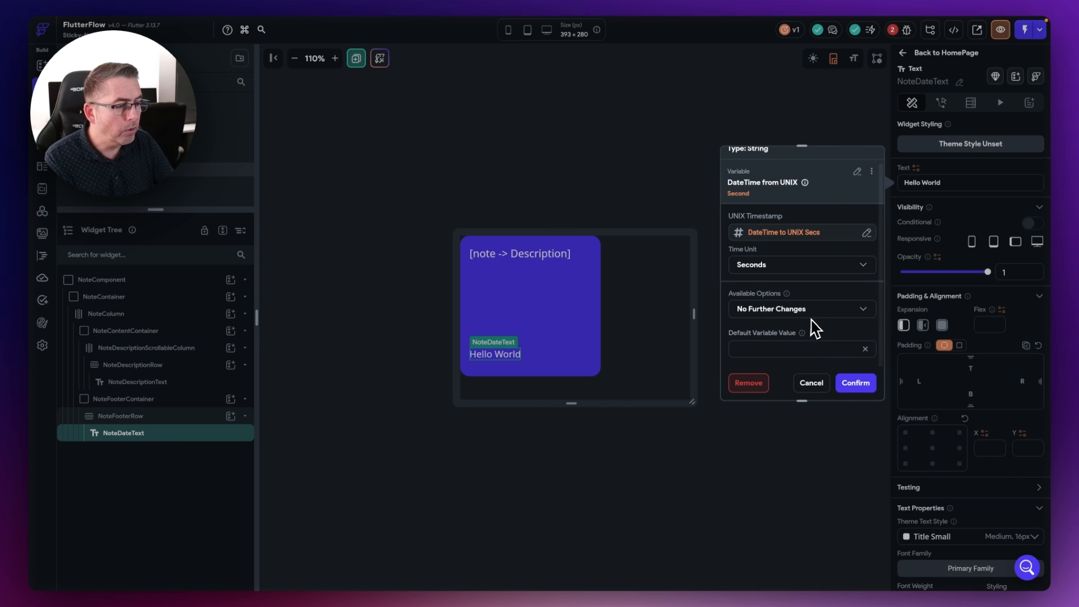
click(856, 385)
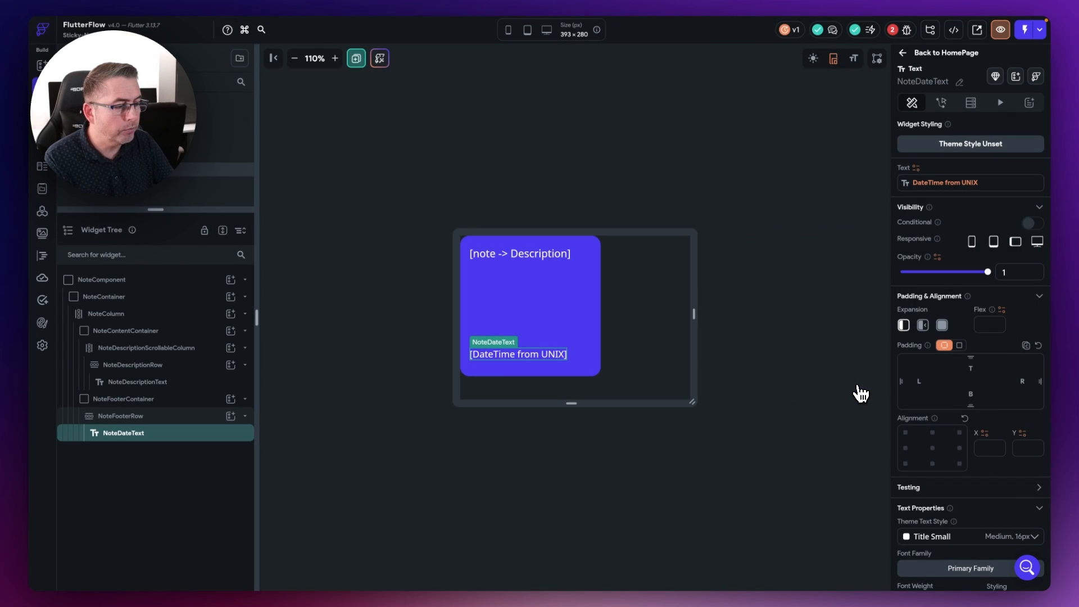
- Edit the NoteDateText binding to apply DateTime Format with the MMMMEEEEd option (Monday, January 8) and confirm
click(944, 183)
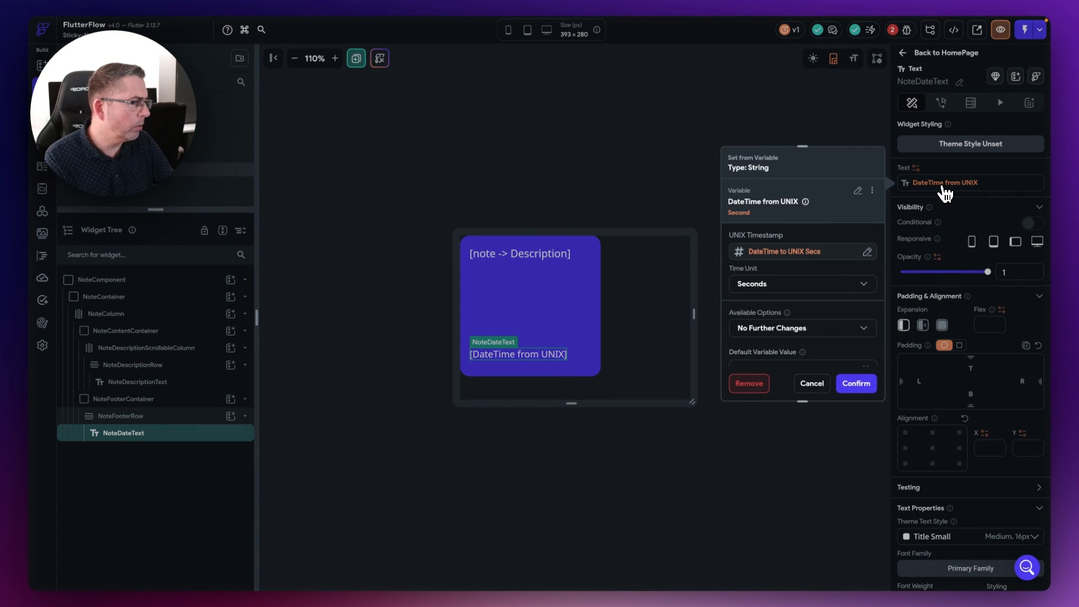
scroll(785, 274, down, 1)
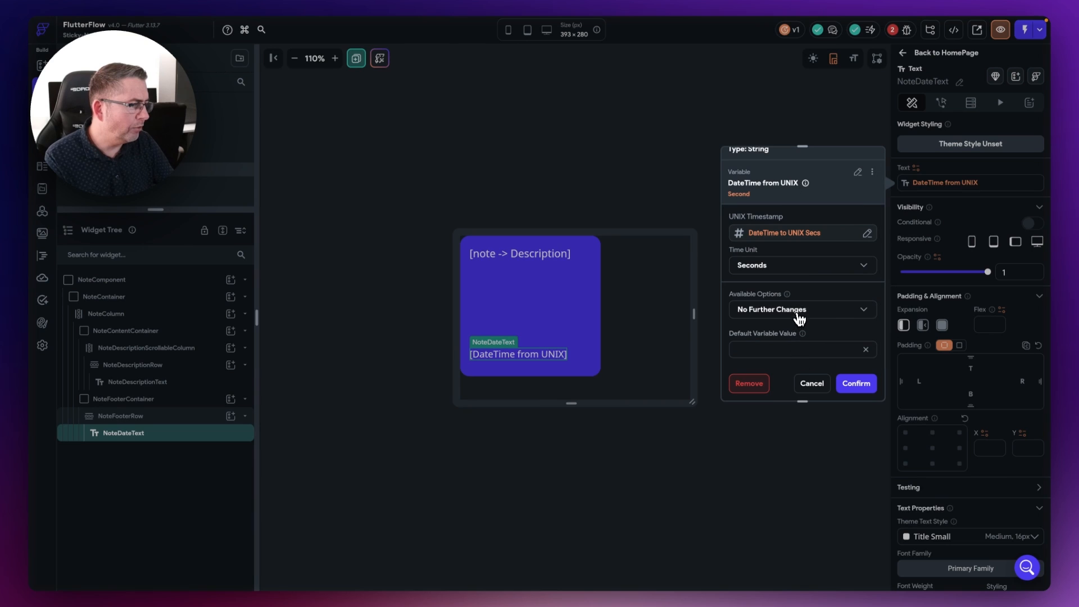
click(798, 312)
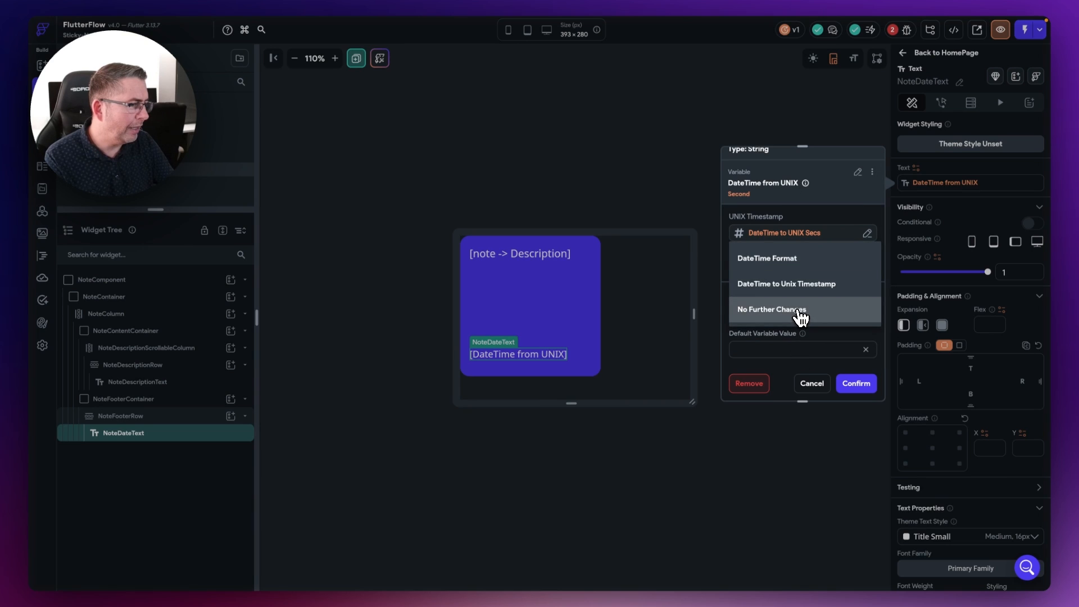
click(776, 267)
scroll(786, 305, down, 2)
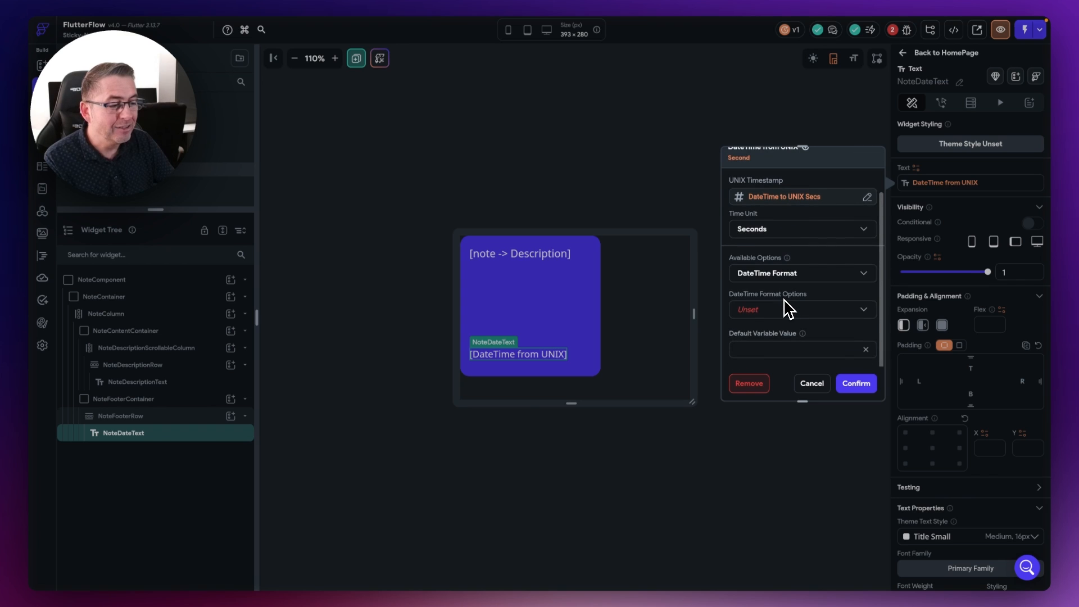
click(793, 314)
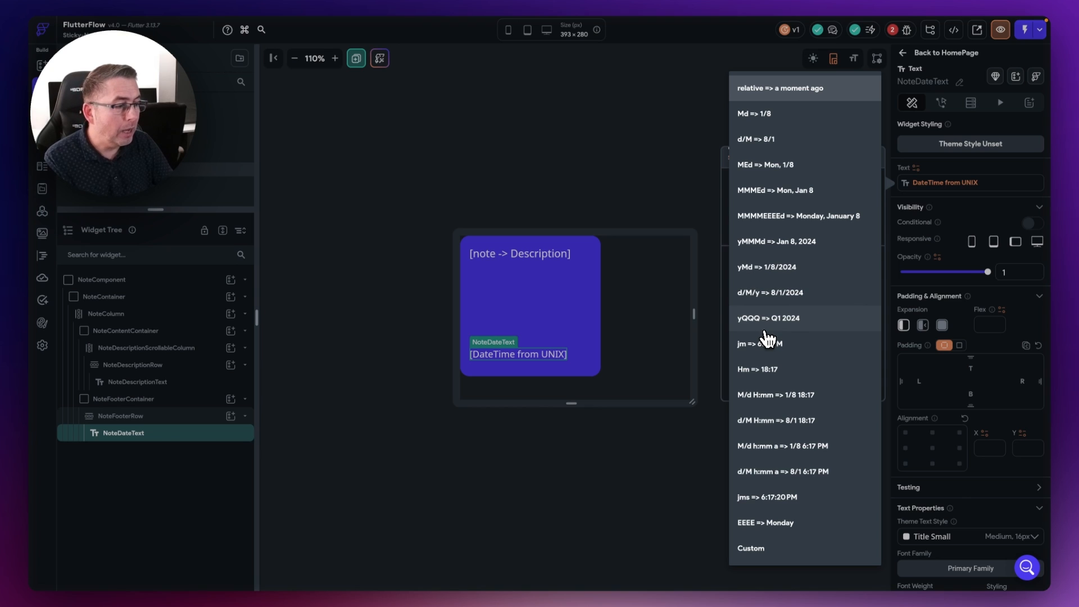
click(766, 221)
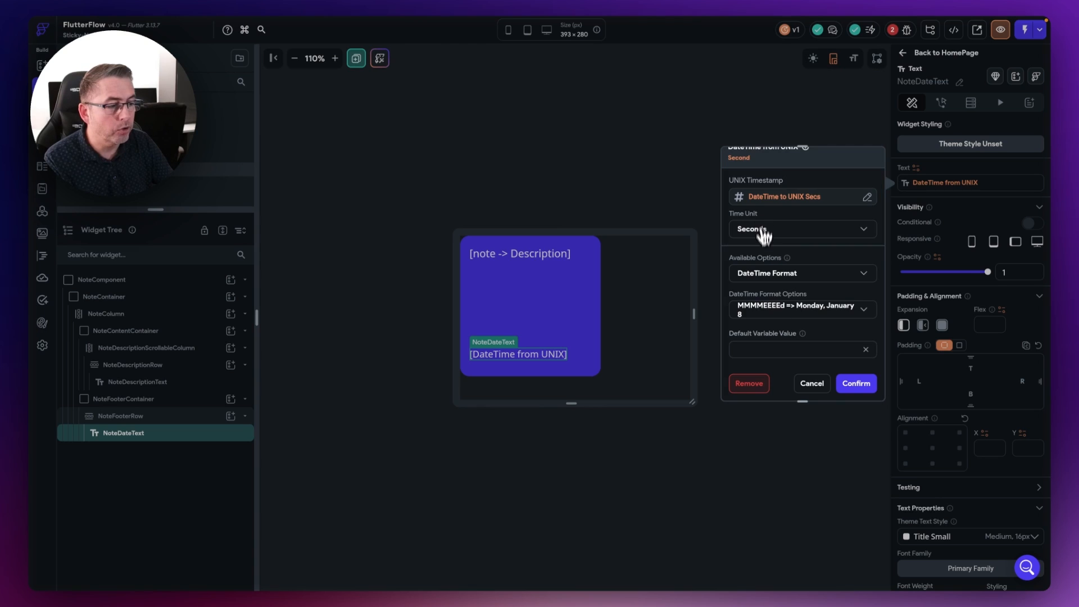
click(854, 383)
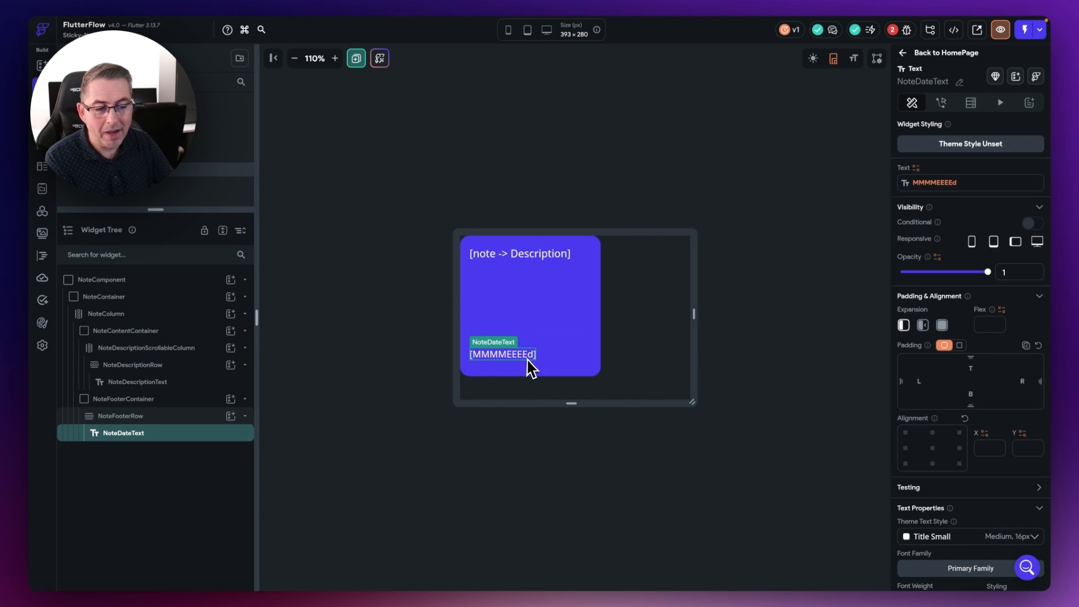
- Set the items spacing of the HomePage's ContentColumn to 60
click(744, 336)
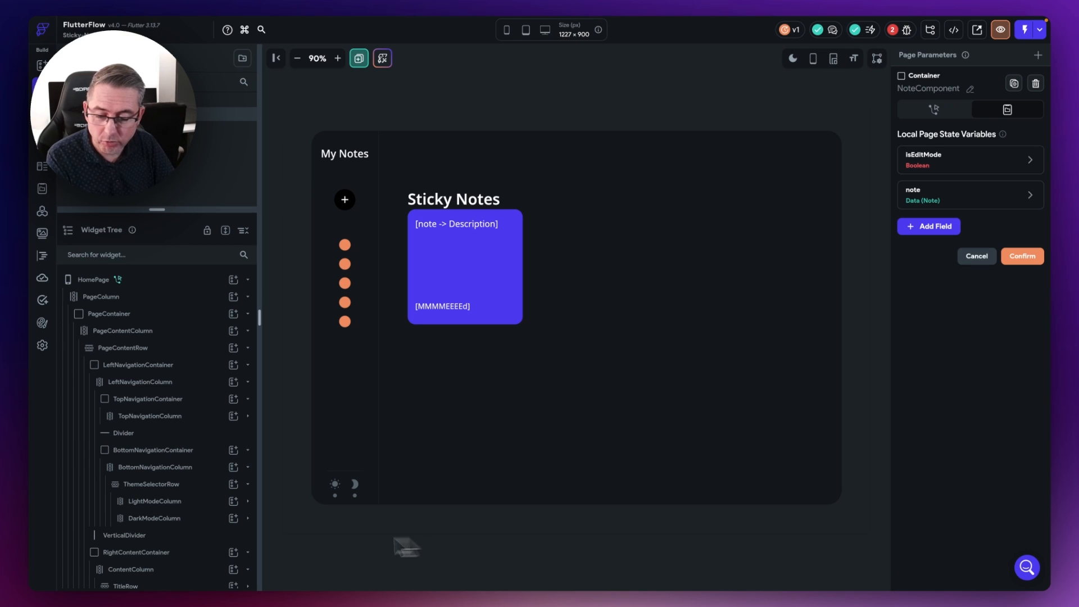
click(135, 570)
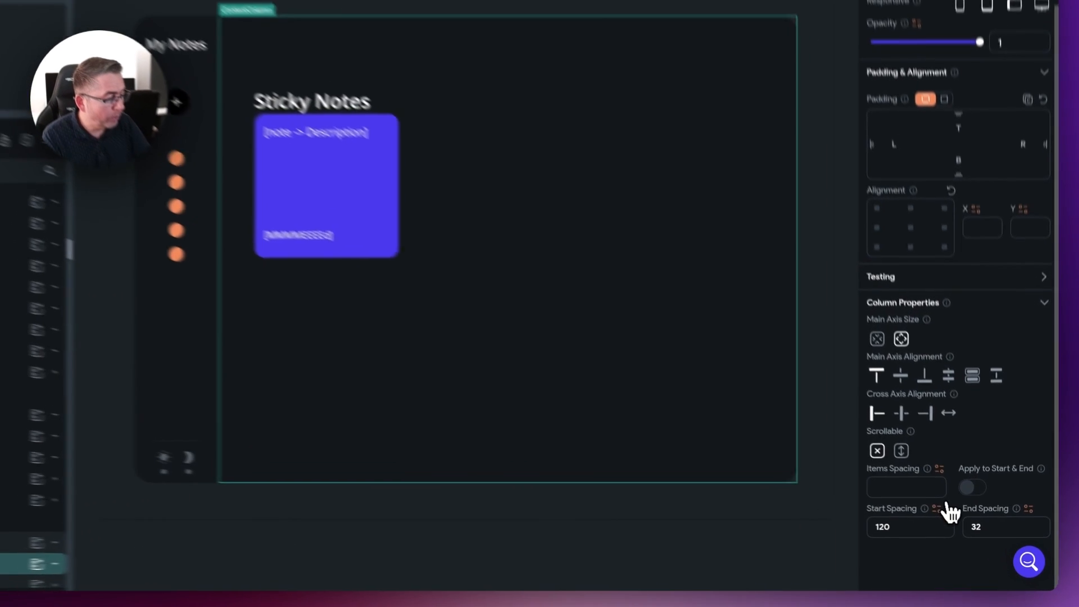
click(880, 480)
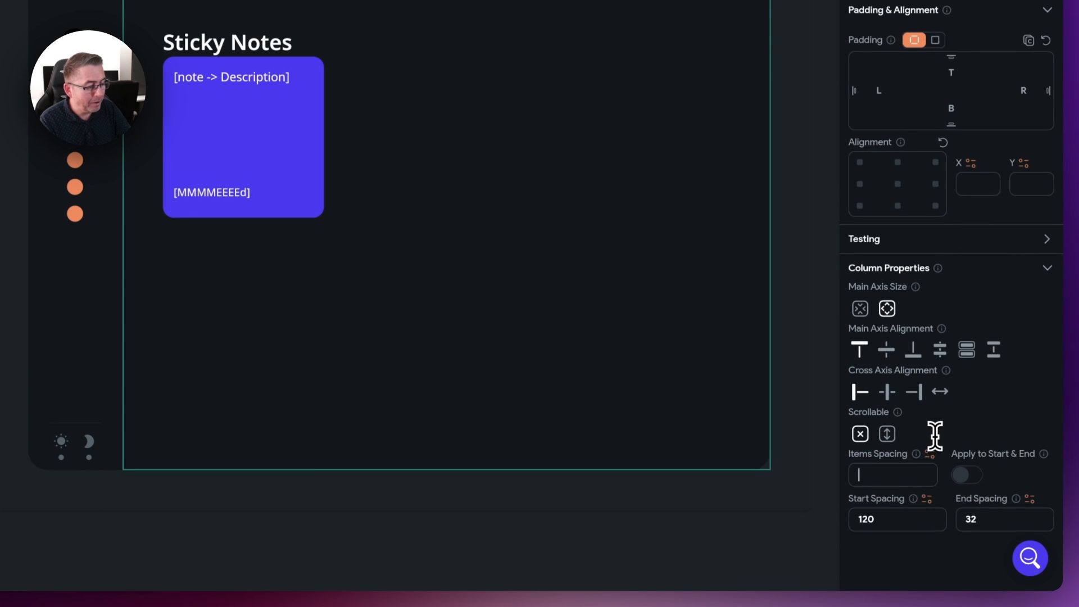
text(60)
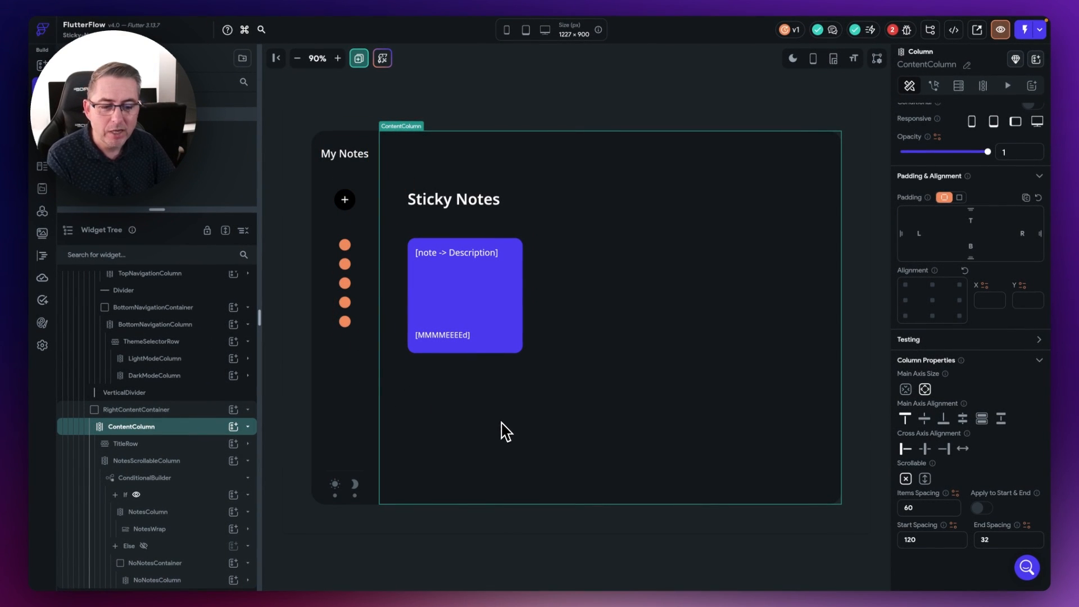
- Preview the HomePage in light mode and switch back to dark mode
click(284, 403)
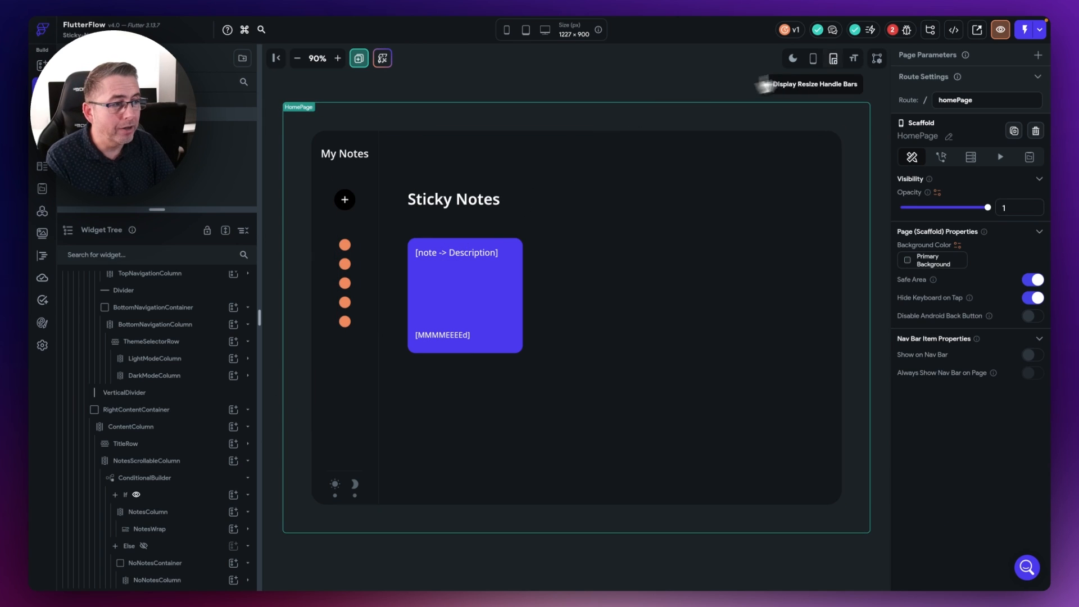
click(794, 59)
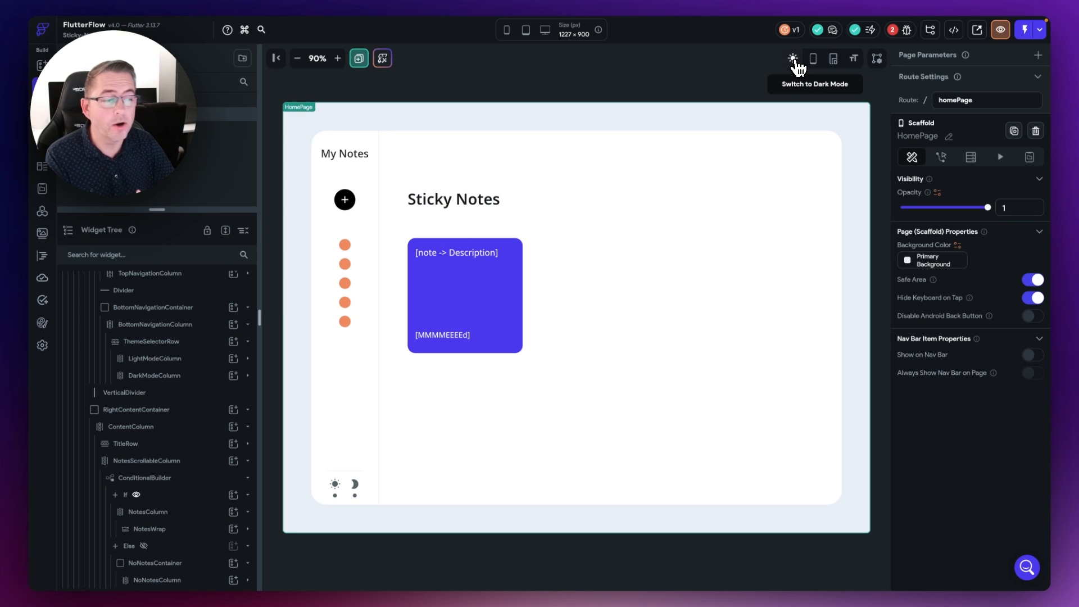
click(793, 59)
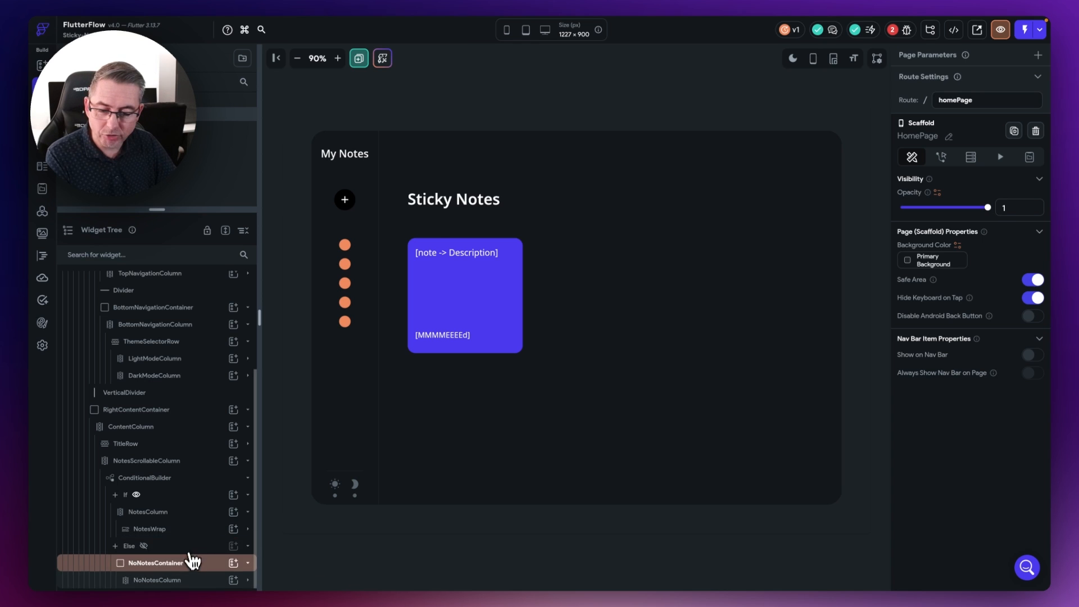
- Start generating dynamic children for NotesWrap, naming the variable note
click(152, 529)
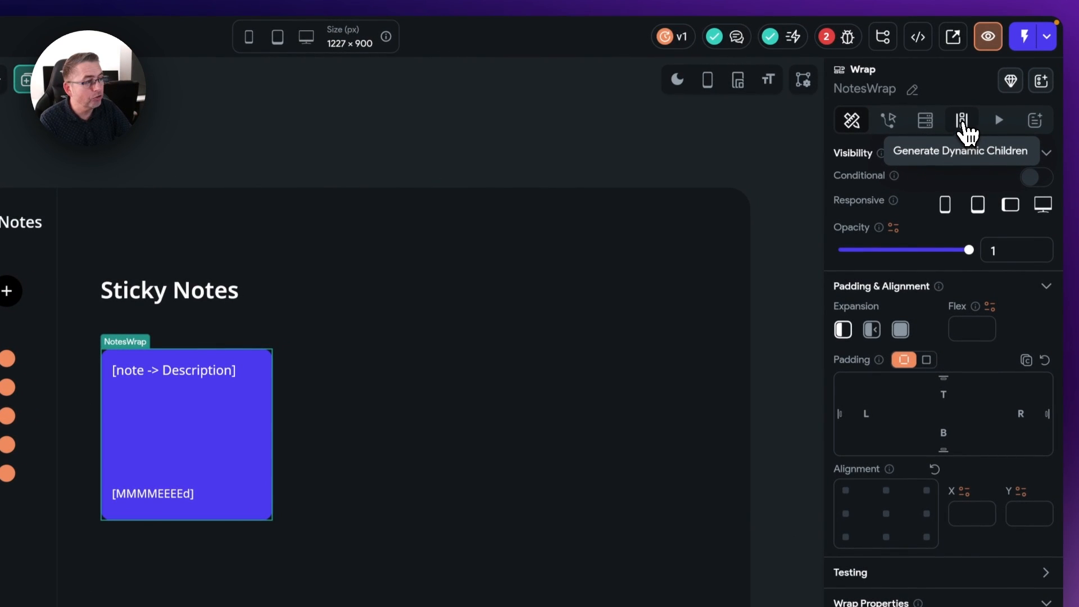
click(963, 124)
click(906, 197)
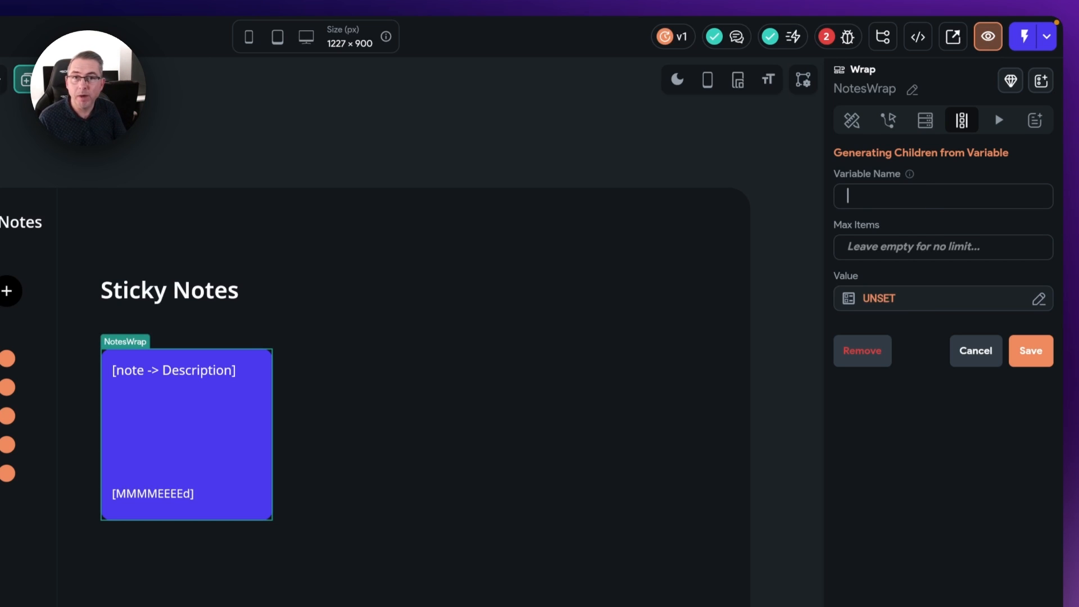
text(note)
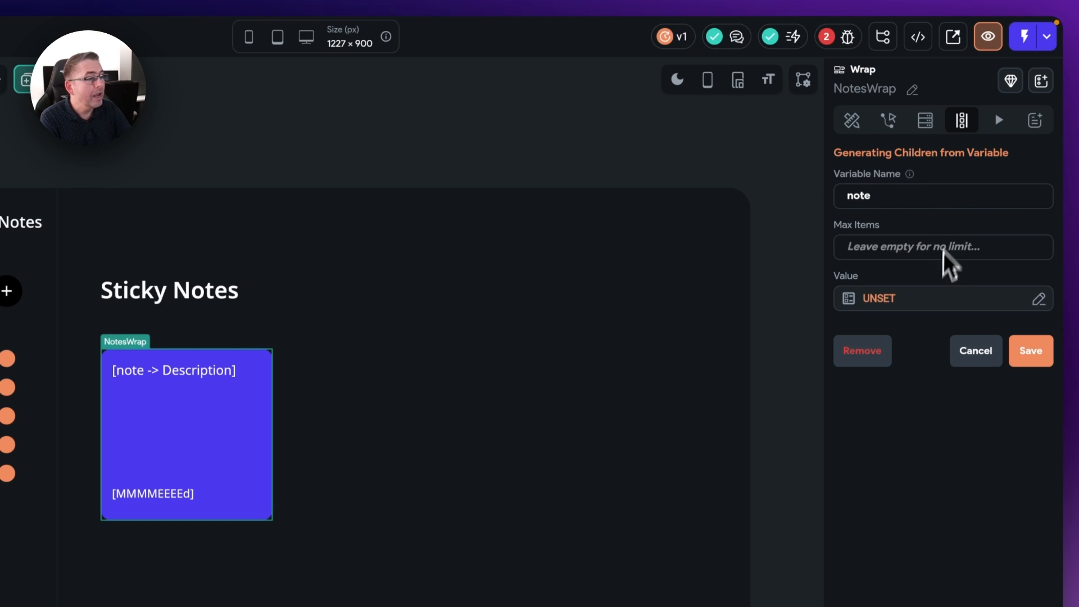
- Use the App State list notes as the source of NotesWrap's dynamic children, then save and accept the child generation
click(879, 300)
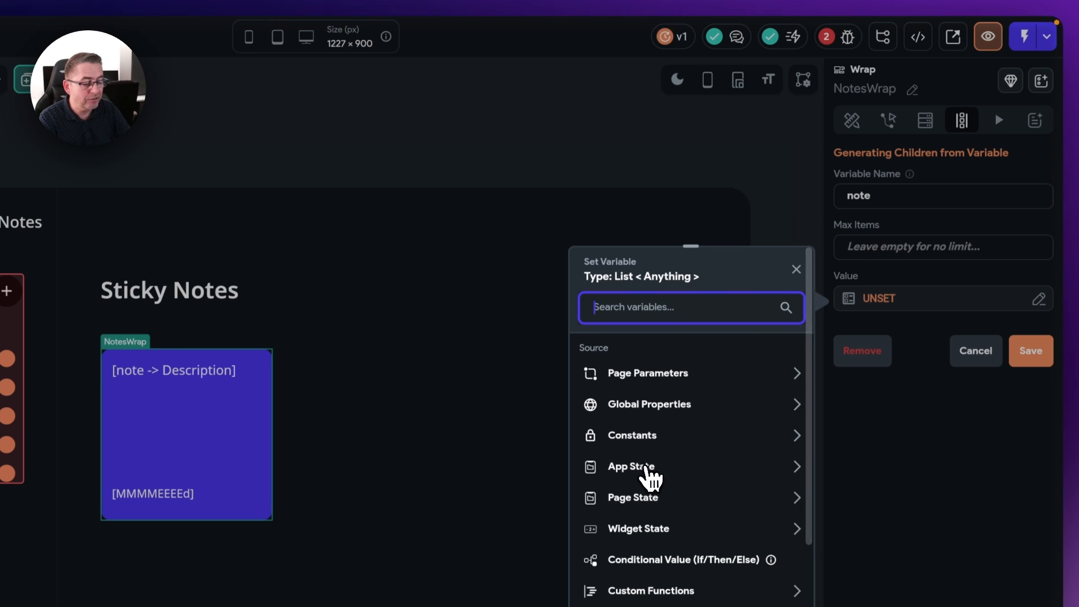
click(645, 469)
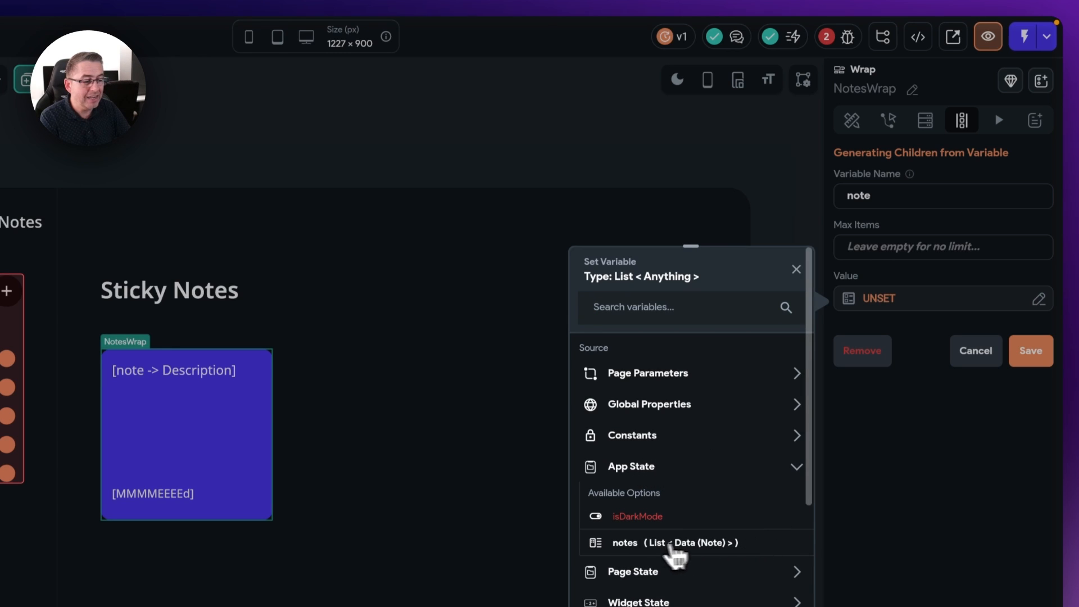
click(632, 543)
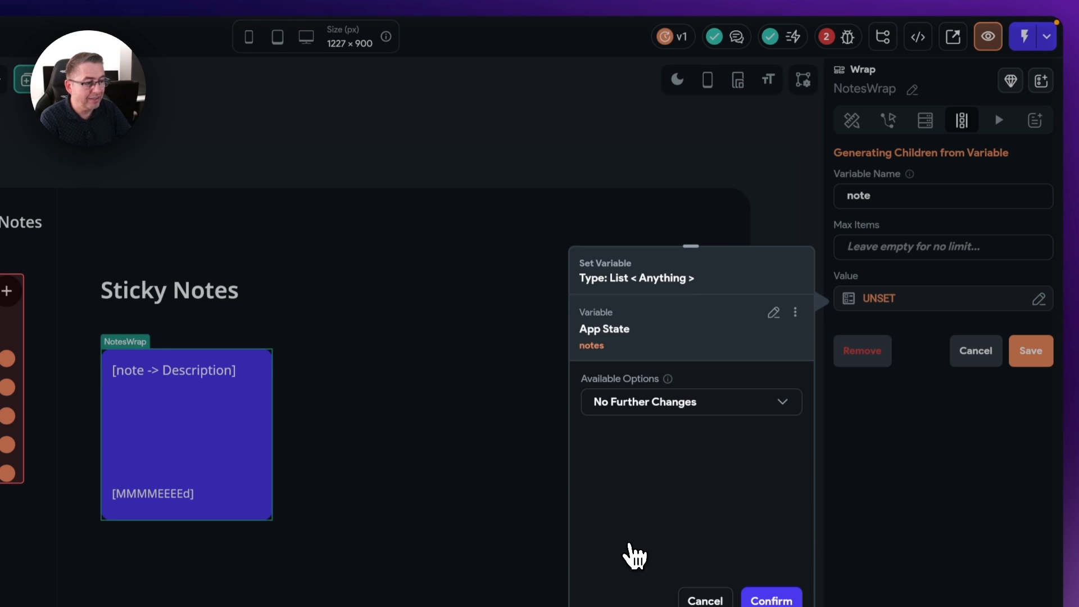
click(775, 599)
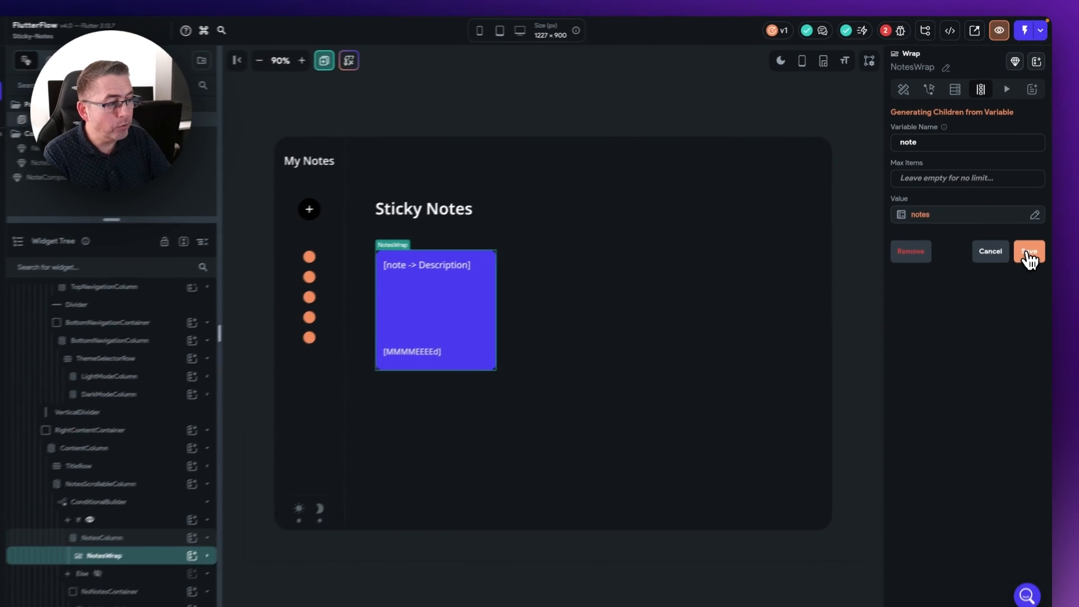
click(1029, 253)
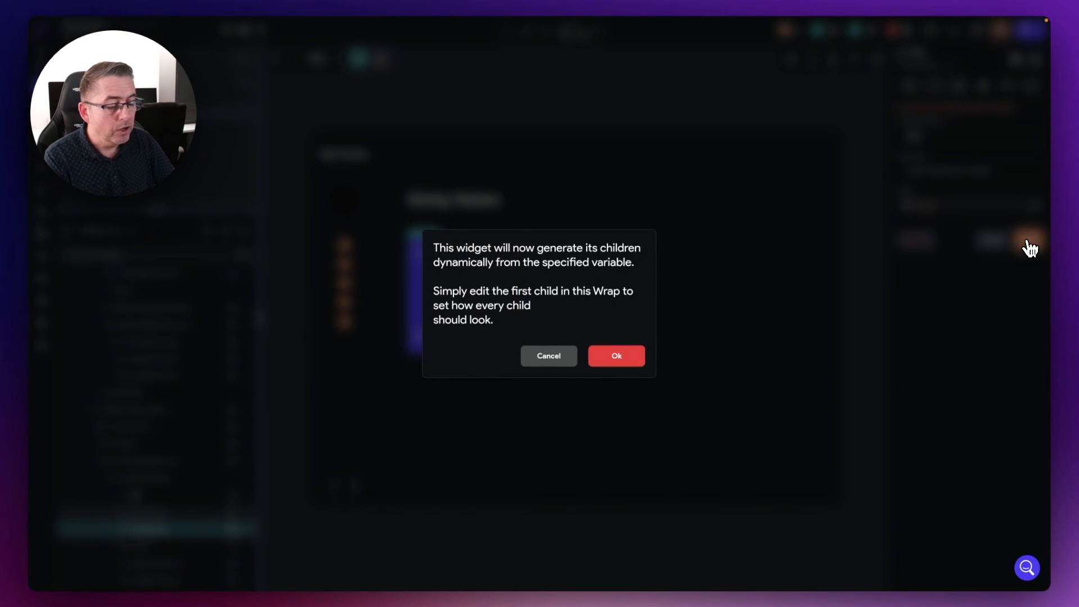
click(617, 357)
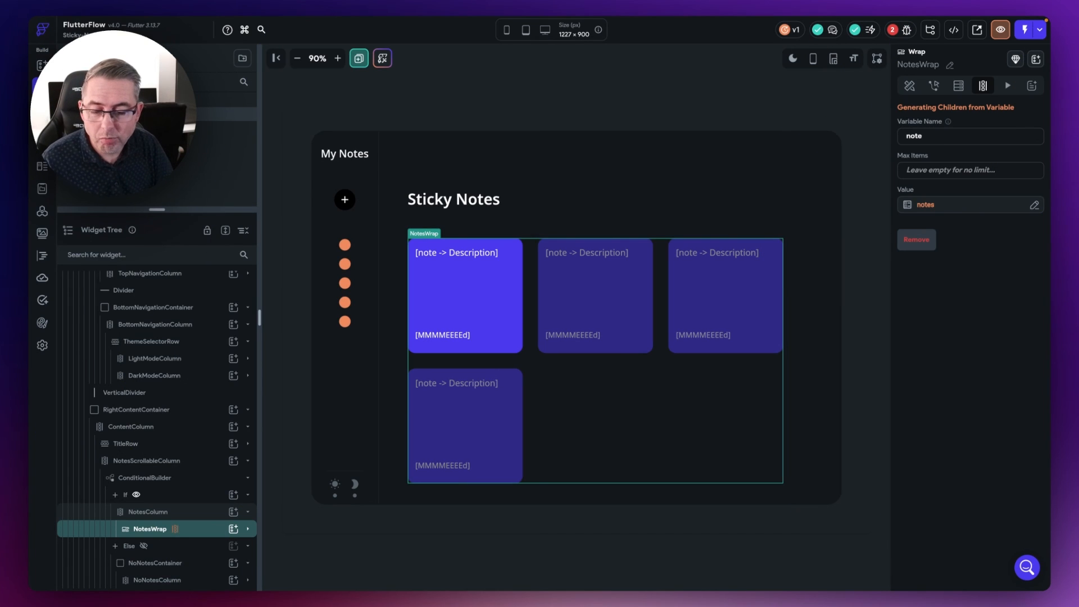
- Bind the note parameter of the NoteComponent inside NotesWrap to note Item
click(247, 529)
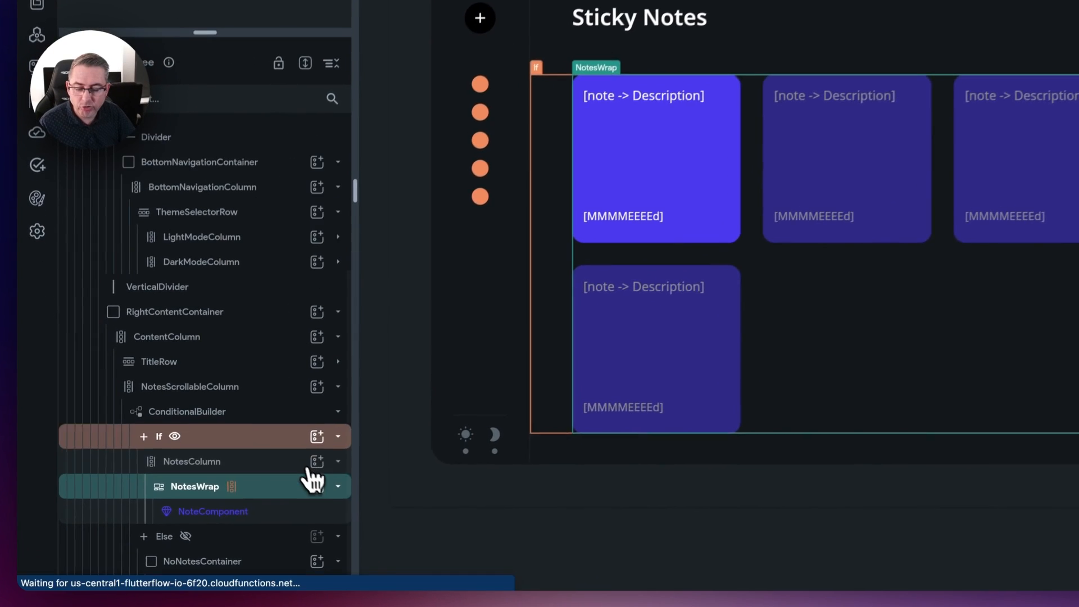
click(214, 507)
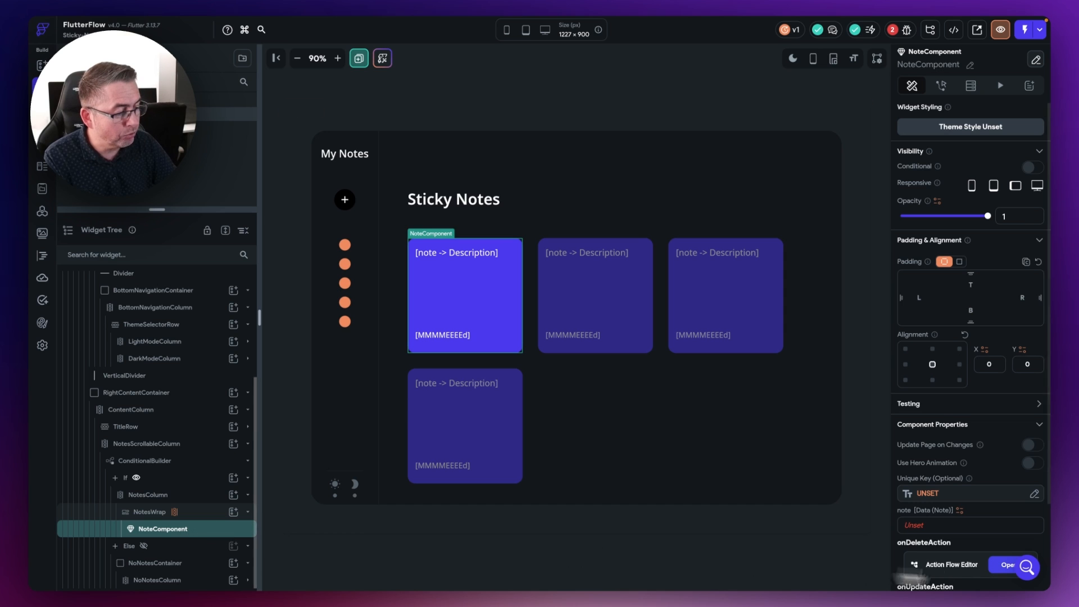
scroll(964, 486, down, 3)
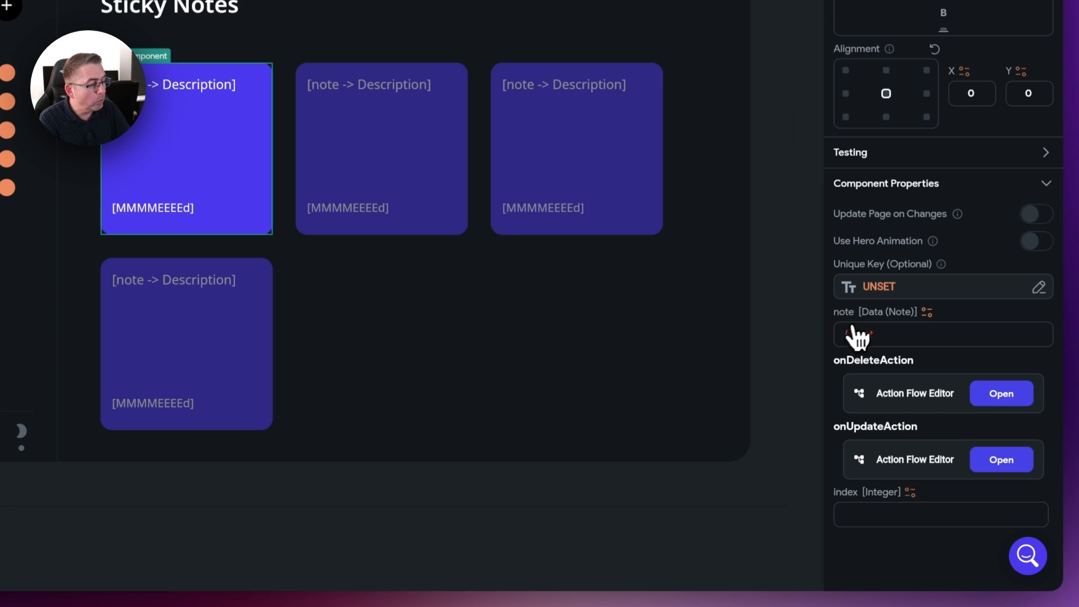
click(926, 312)
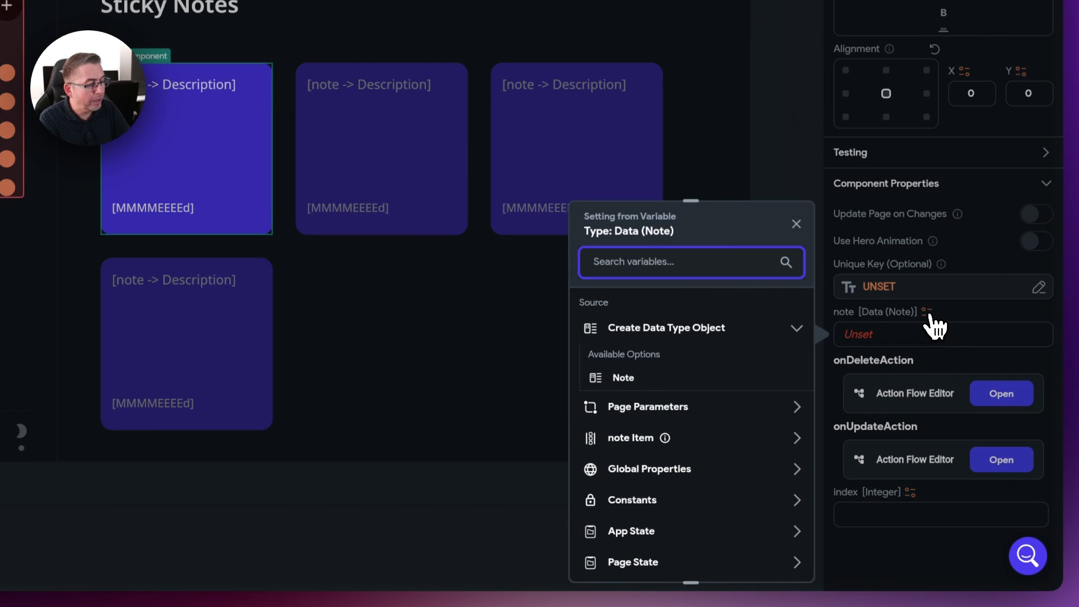
scroll(666, 322, down, 3)
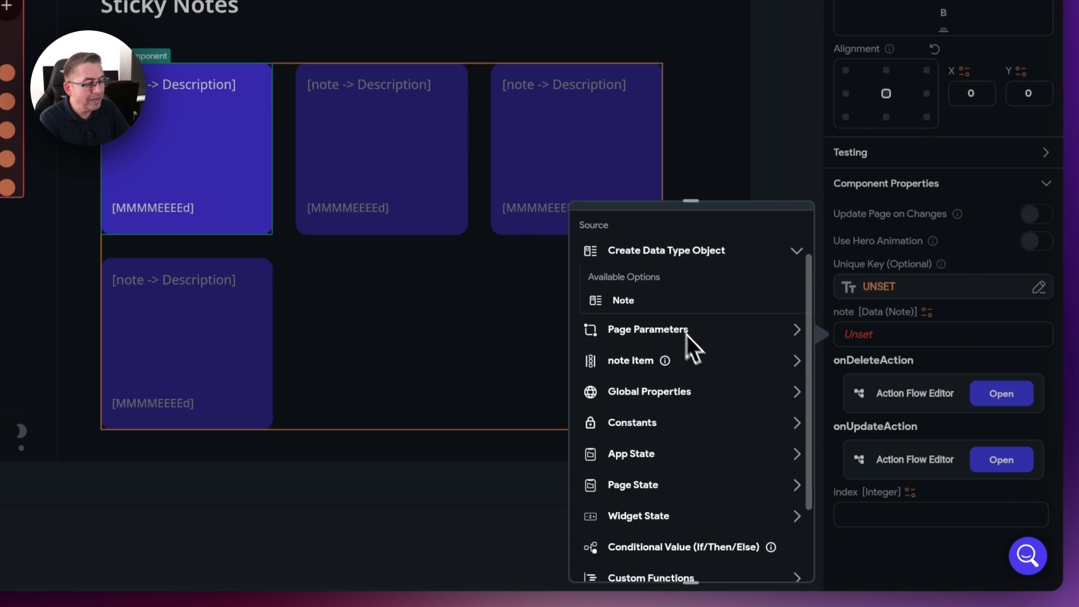
click(632, 368)
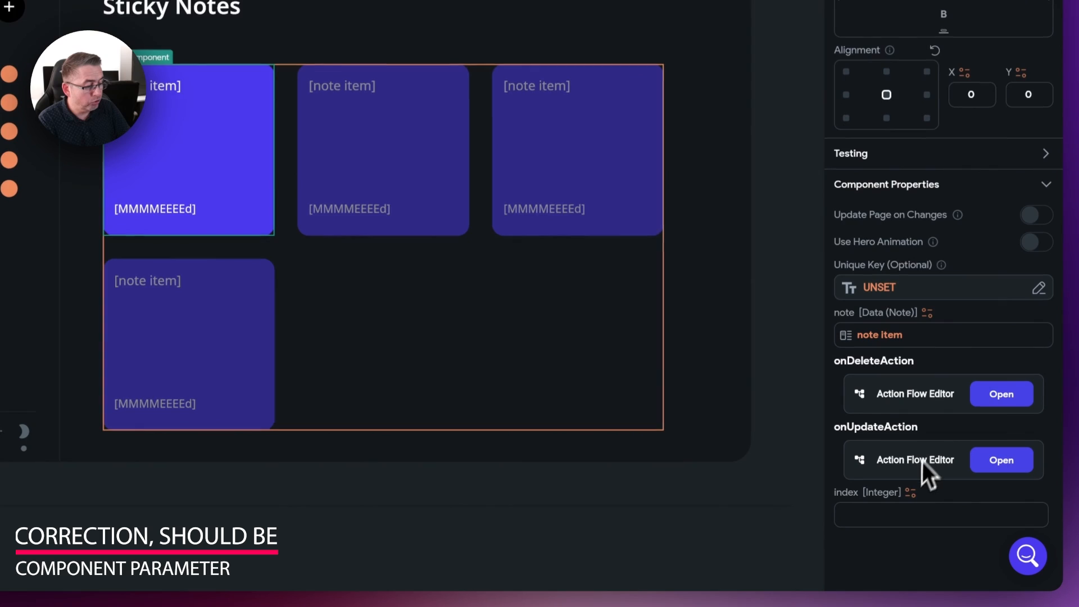
- Bind the NoteComponent's index parameter to note Item's Index in List
click(911, 493)
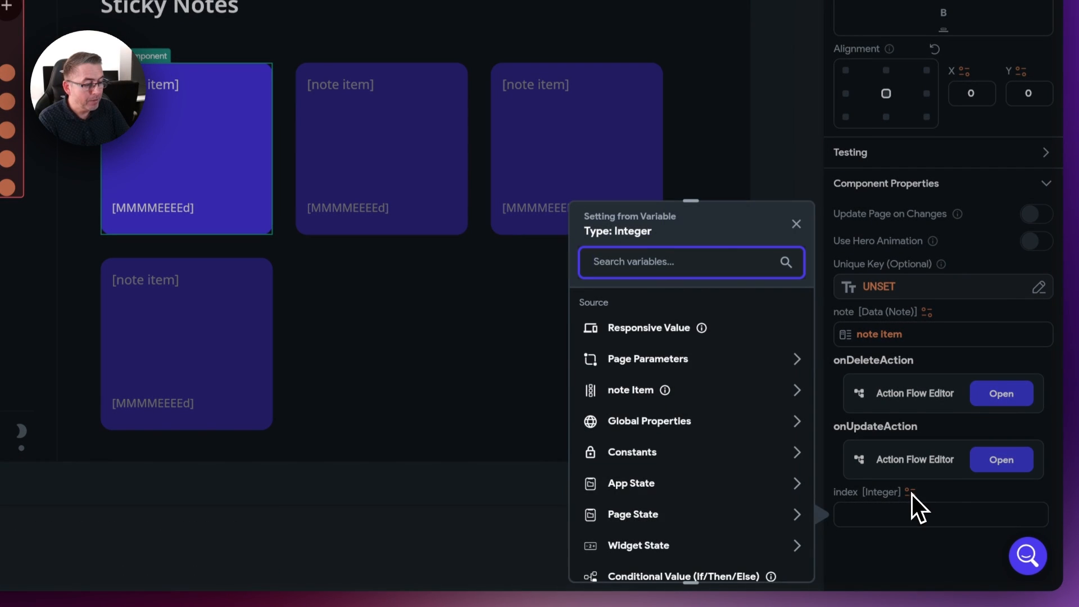
scroll(727, 328, down, 1)
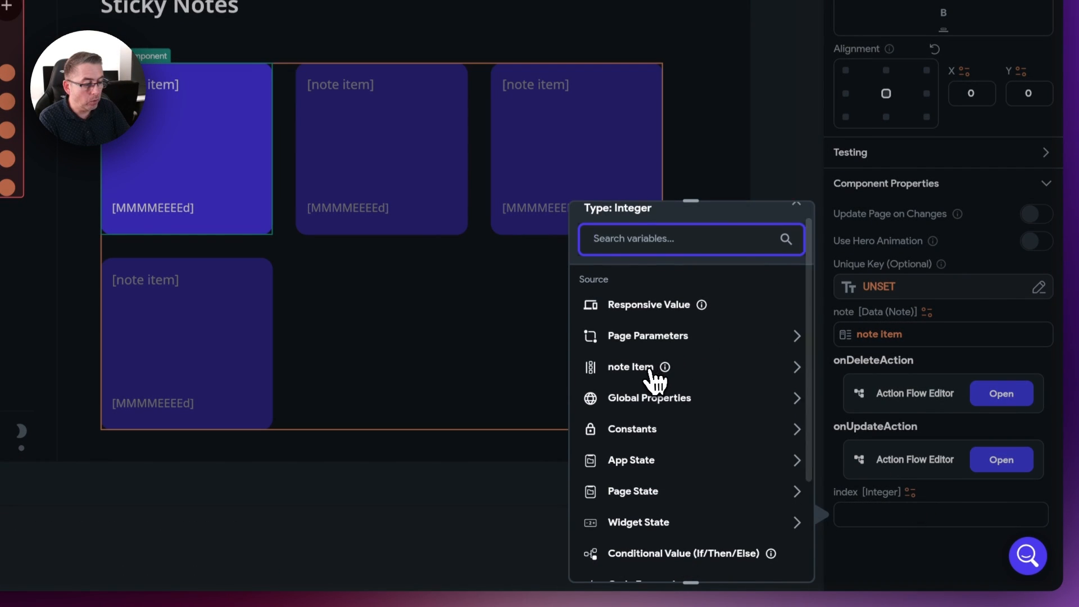
click(798, 368)
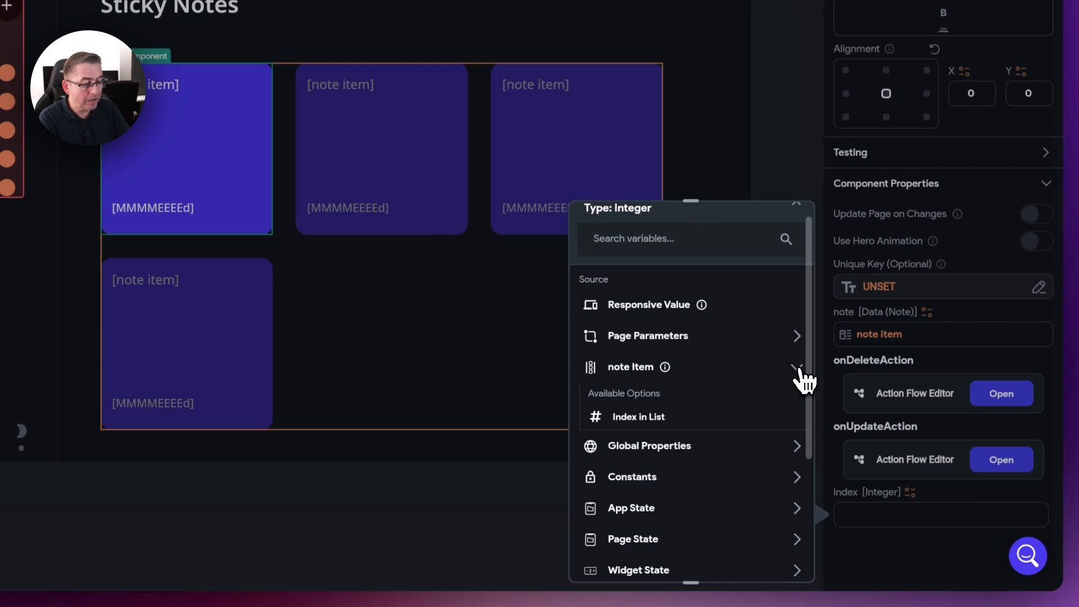
click(639, 419)
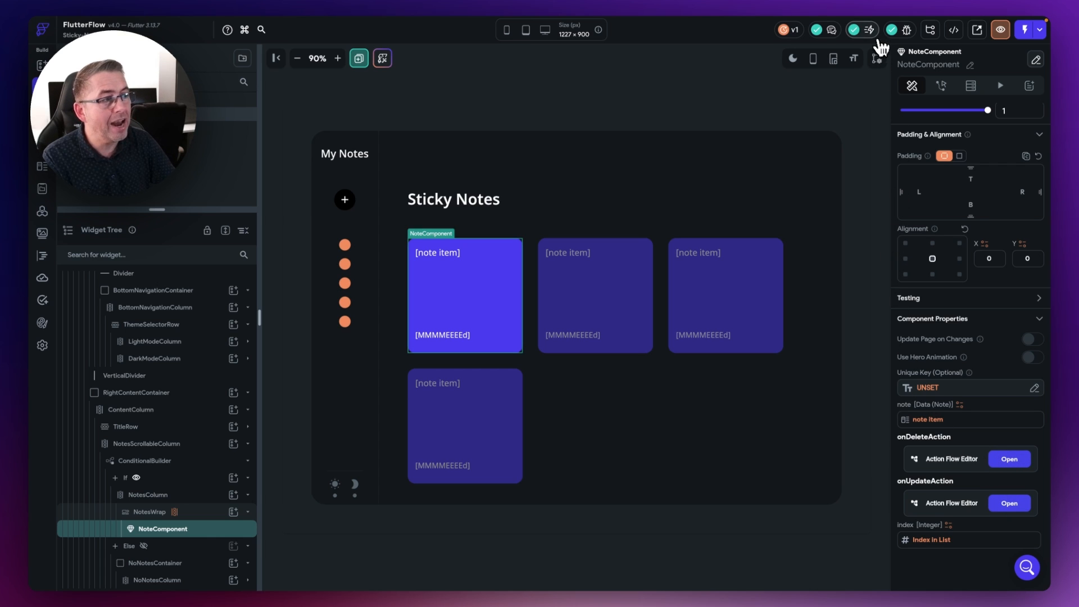
click(880, 209)
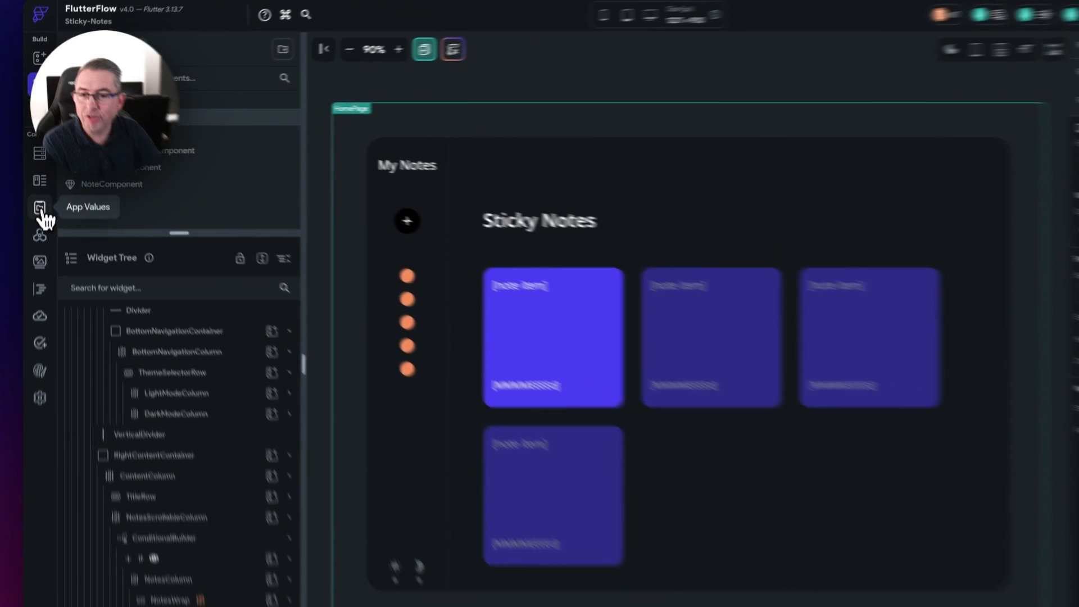
- Add a default item to the notes list in the App State variables
click(39, 207)
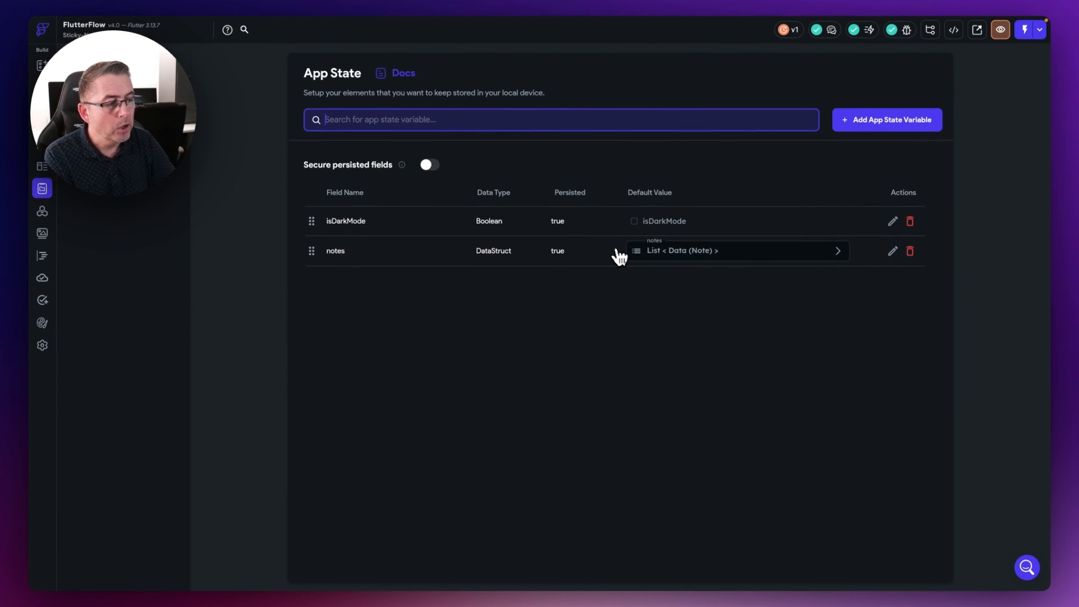
click(837, 251)
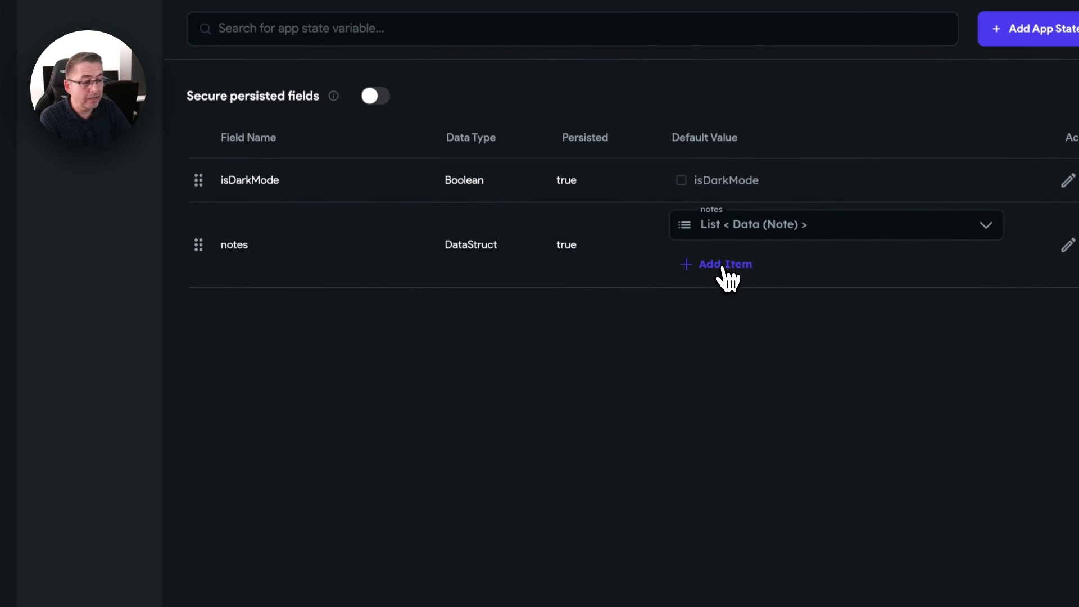
click(671, 274)
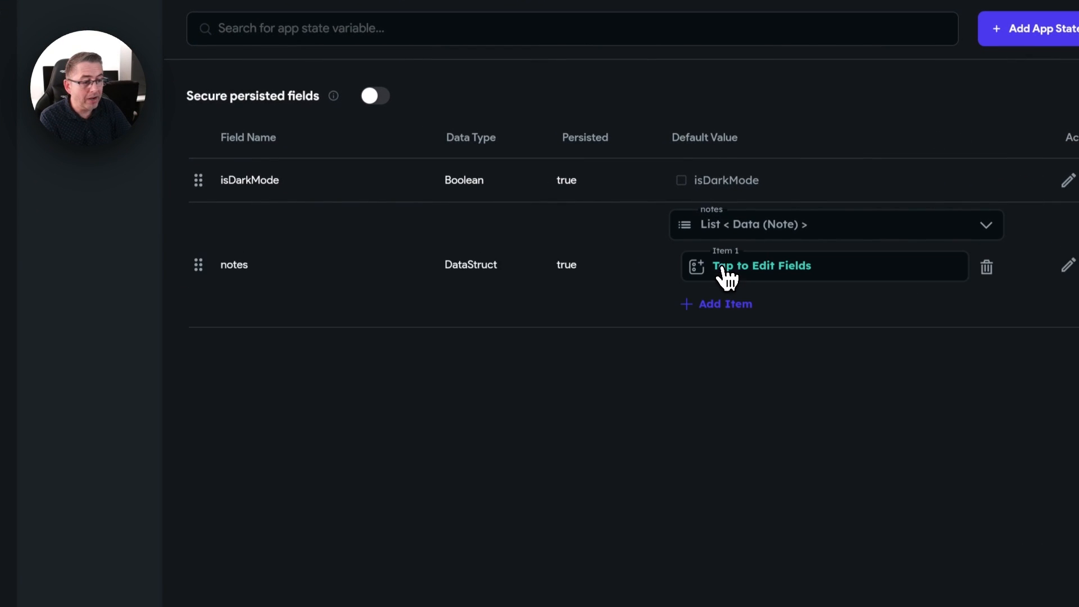
- Give the default note the description "Test Sticky Note" and the Primary colour, and save its data
click(770, 273)
click(481, 233)
drag(481, 234, 353, 230)
text(Test Sticky Note)
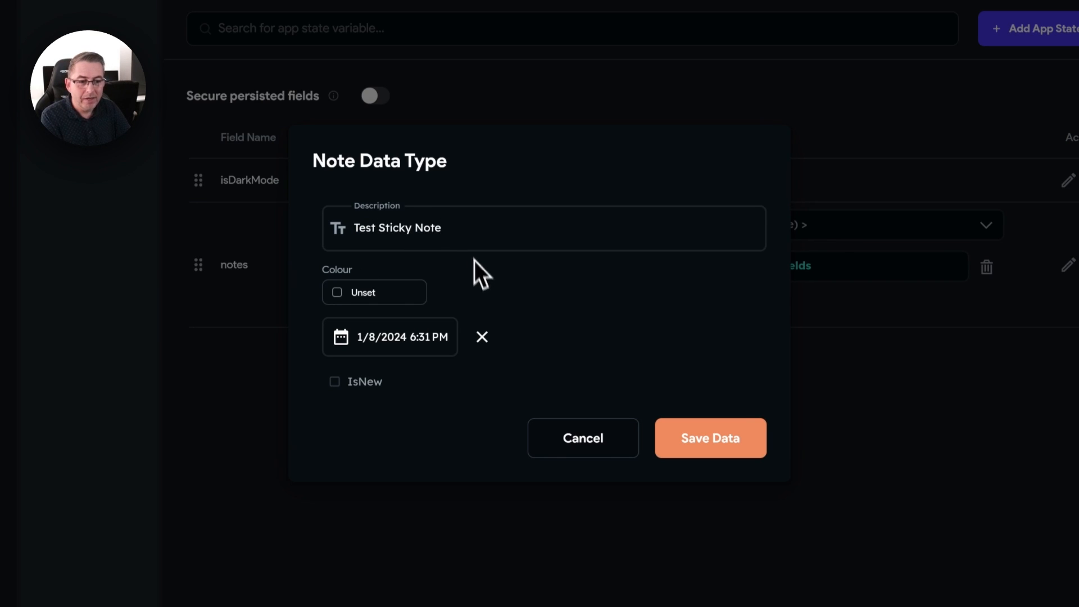
click(340, 295)
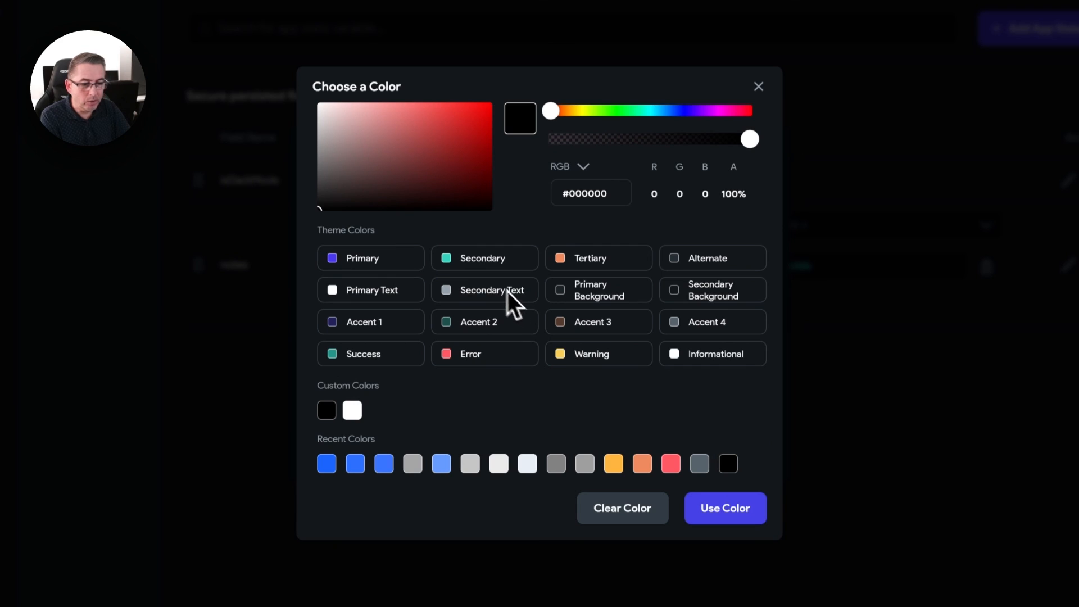
click(355, 258)
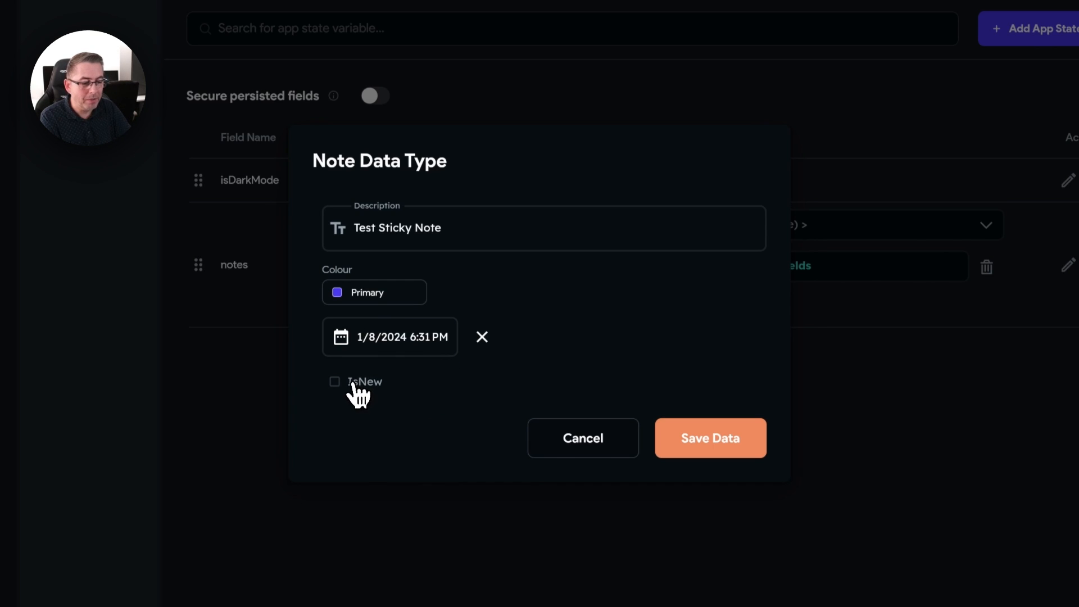
click(705, 439)
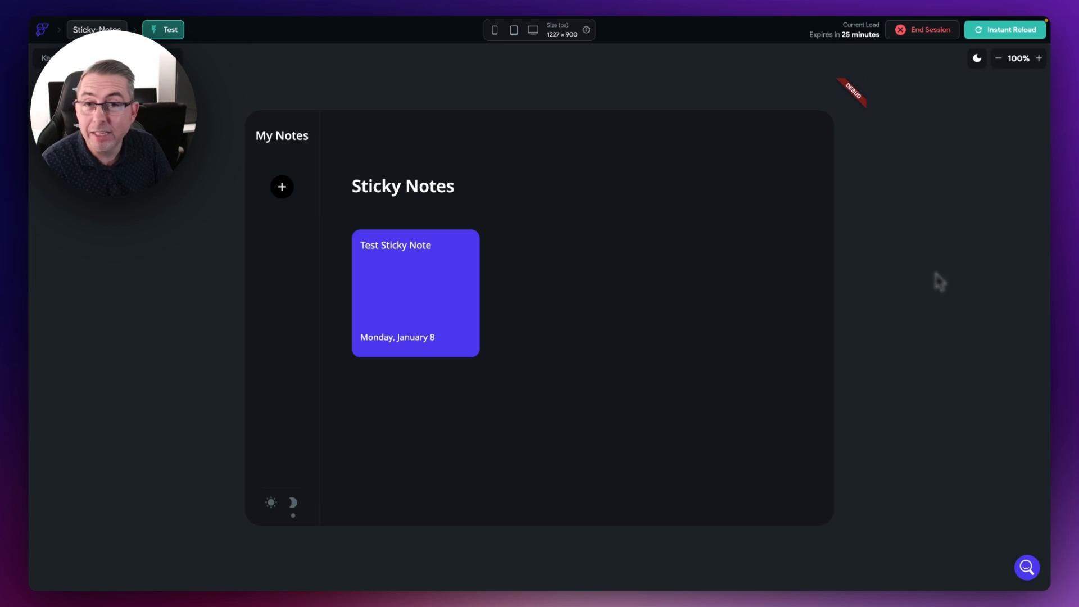
- Expand the add-note colour choices in the running Sticky-Notes test session
click(282, 187)
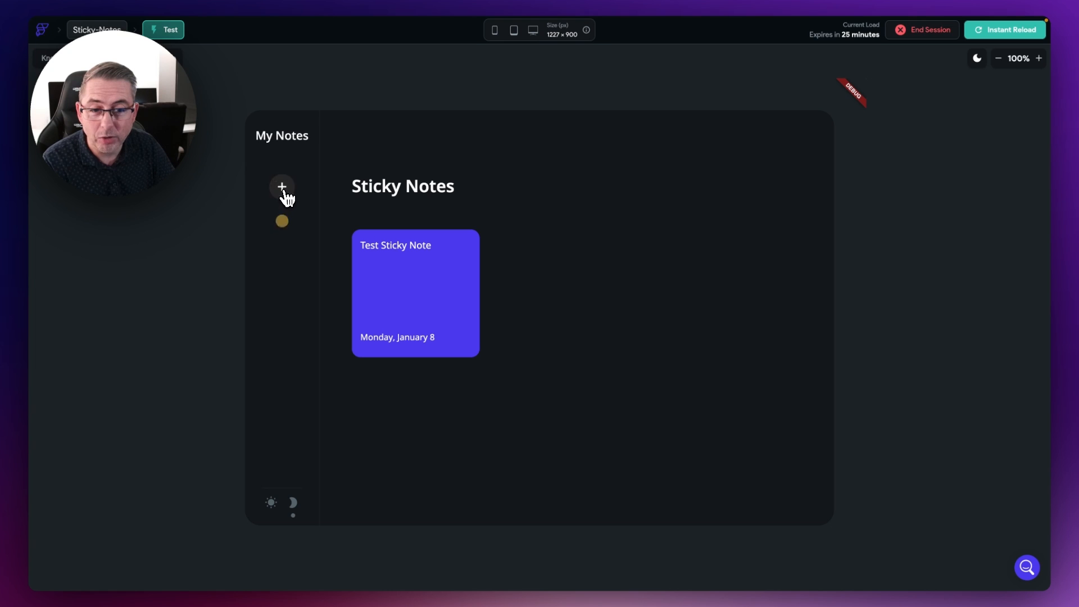